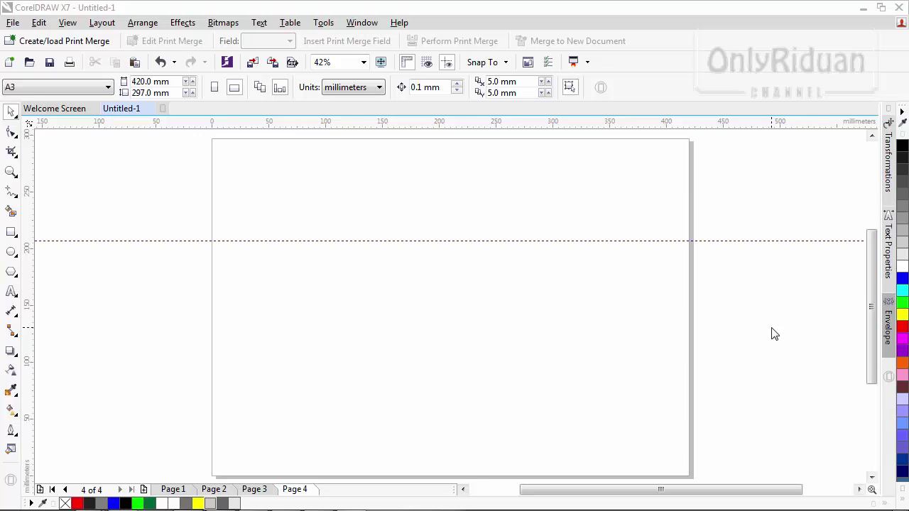
Copy all parts of the green and grey sphere on Page 3 to the empty area right of the page.
click(256, 489)
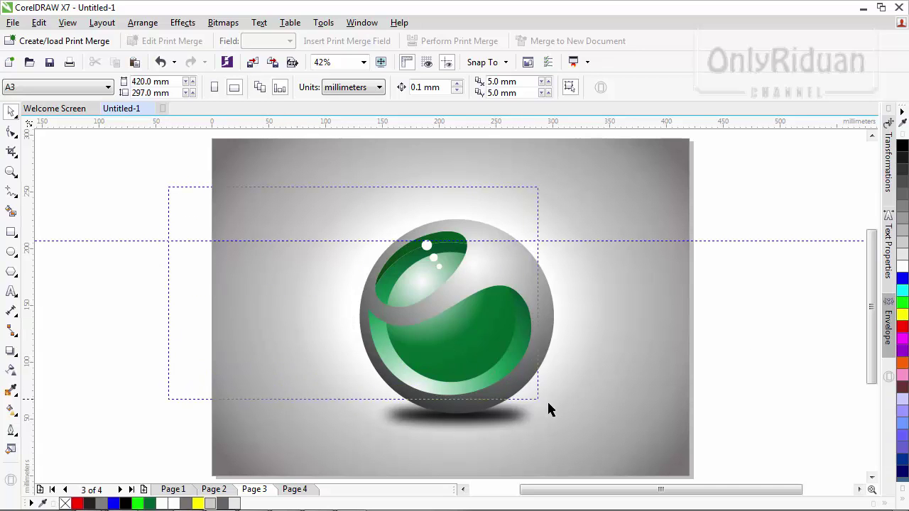
drag(547, 402, 584, 419)
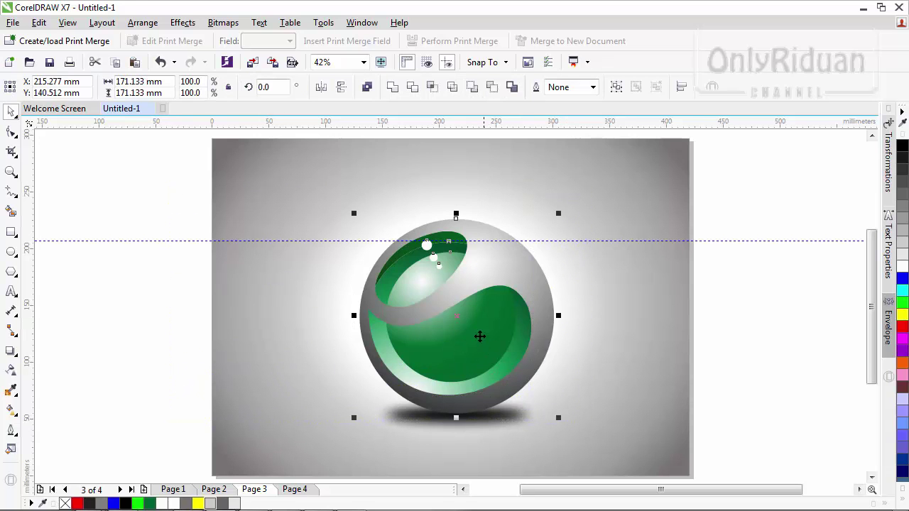
drag(456, 315, 813, 317)
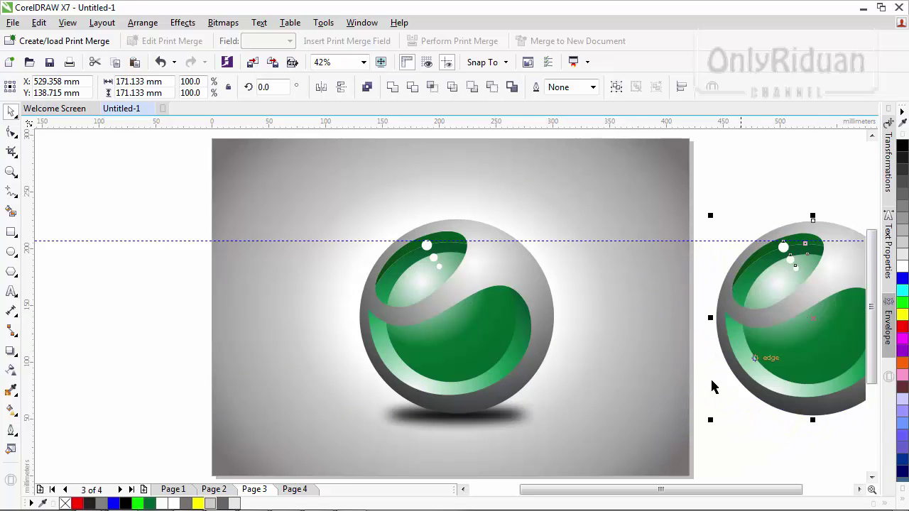
On Page 4, move the copied sphere from beside the page to near the page's centre.
click(295, 490)
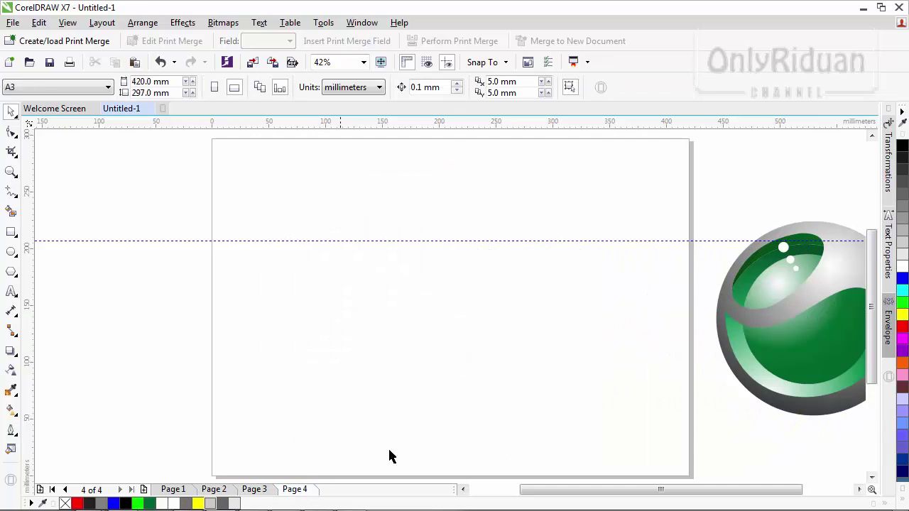
click(860, 489)
drag(533, 192, 614, 299)
drag(751, 438, 751, 437)
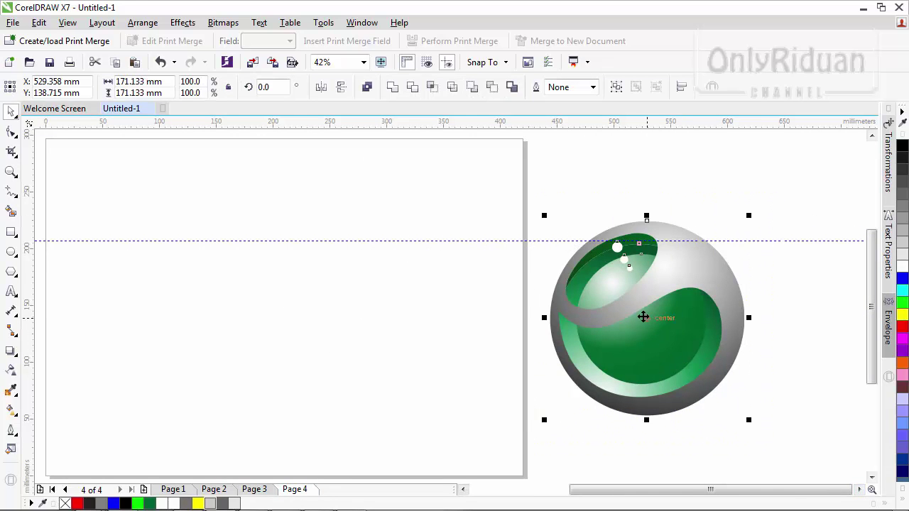
drag(645, 319, 263, 294)
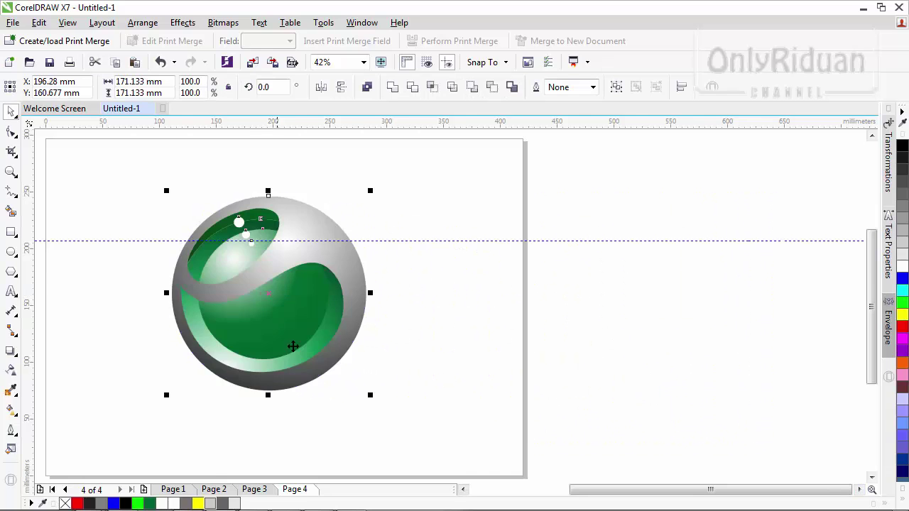
click(464, 490)
click(763, 365)
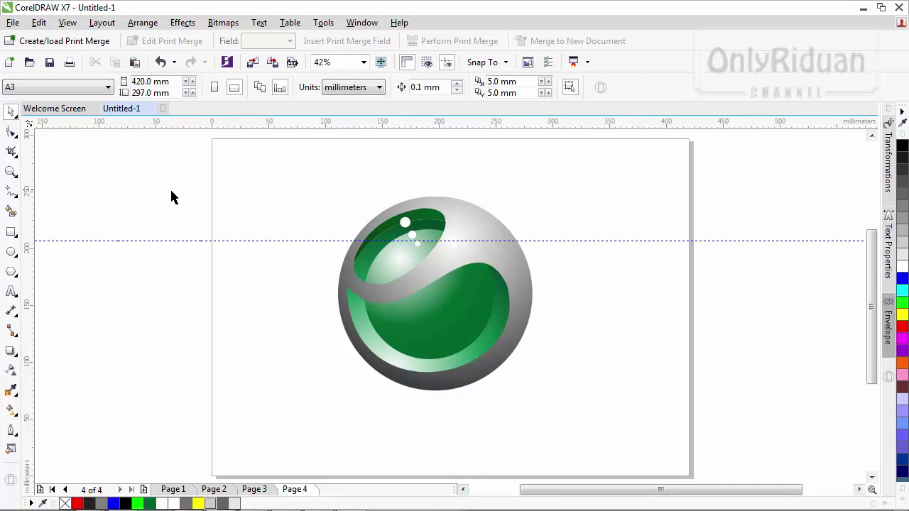
Move the horizontal guideline up to about 290 mm and shift the whole sphere to the page's left edge.
drag(191, 241, 204, 146)
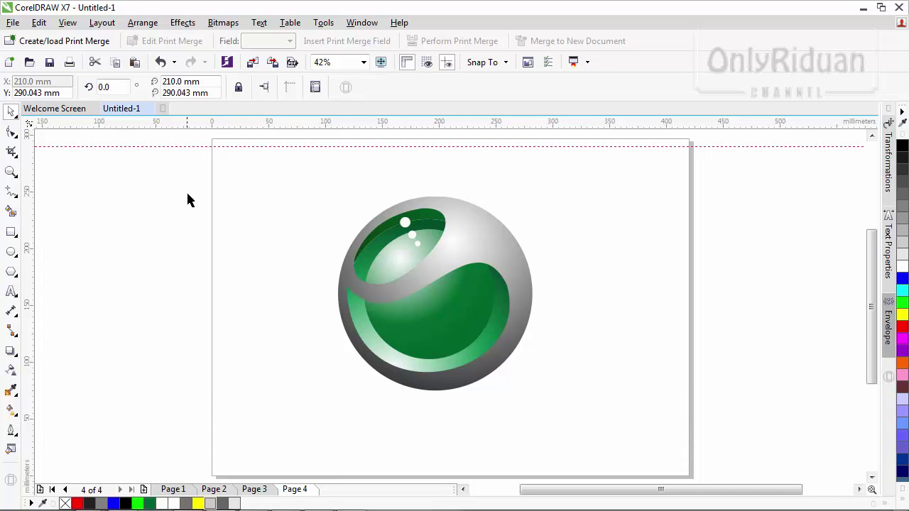
drag(187, 175, 560, 430)
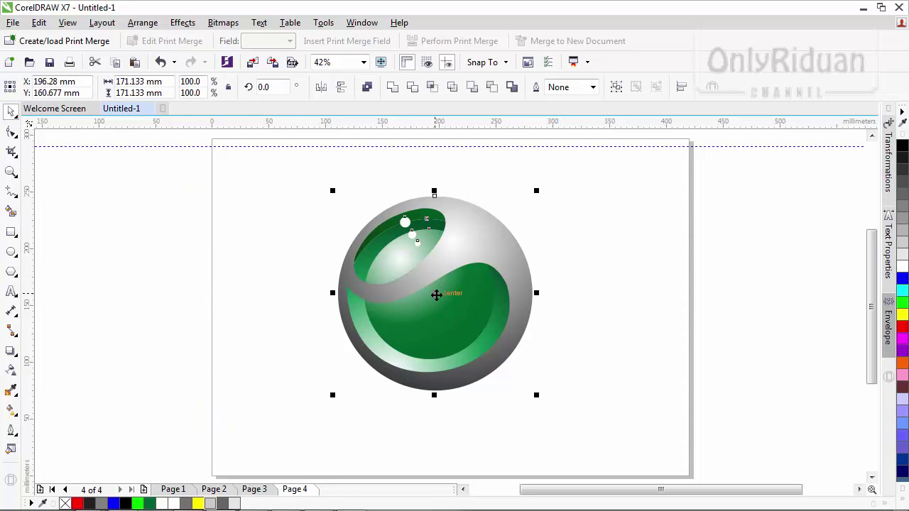
drag(436, 294, 313, 293)
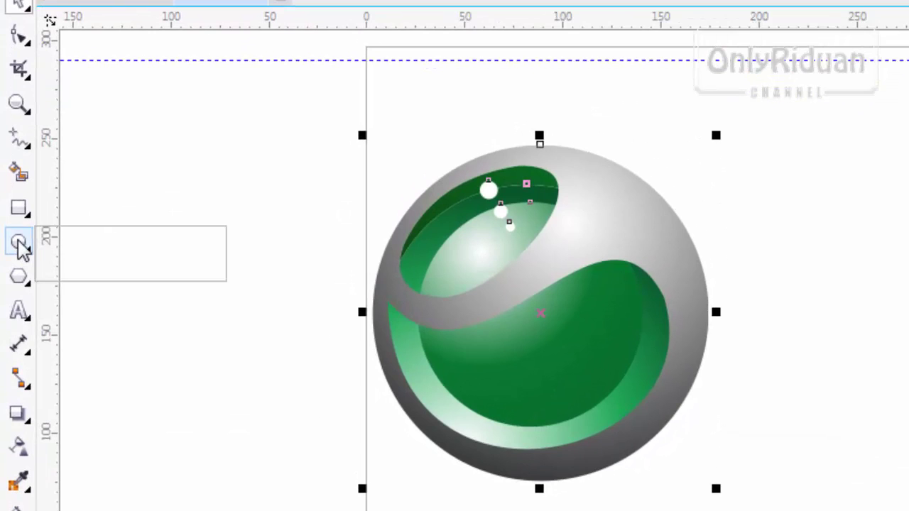
Draw a circle about 168 mm in diameter on the empty area right of the sphere.
click(22, 245)
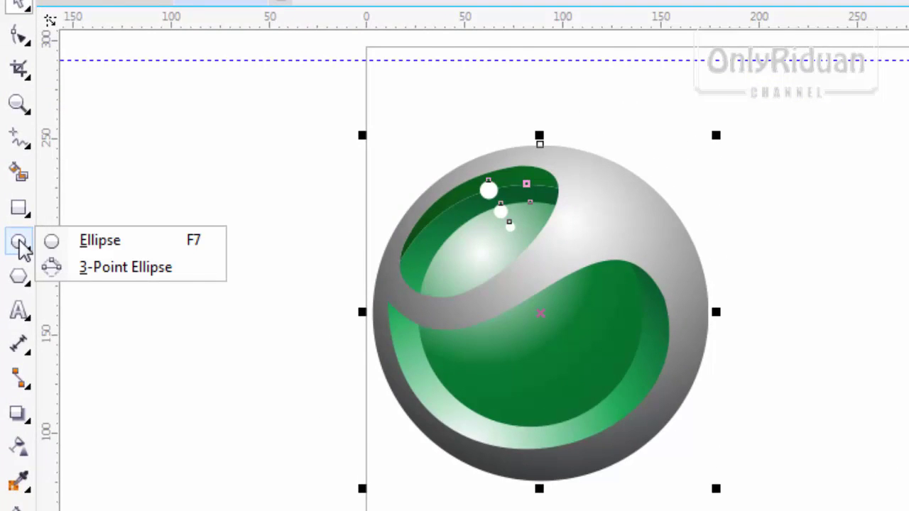
click(100, 242)
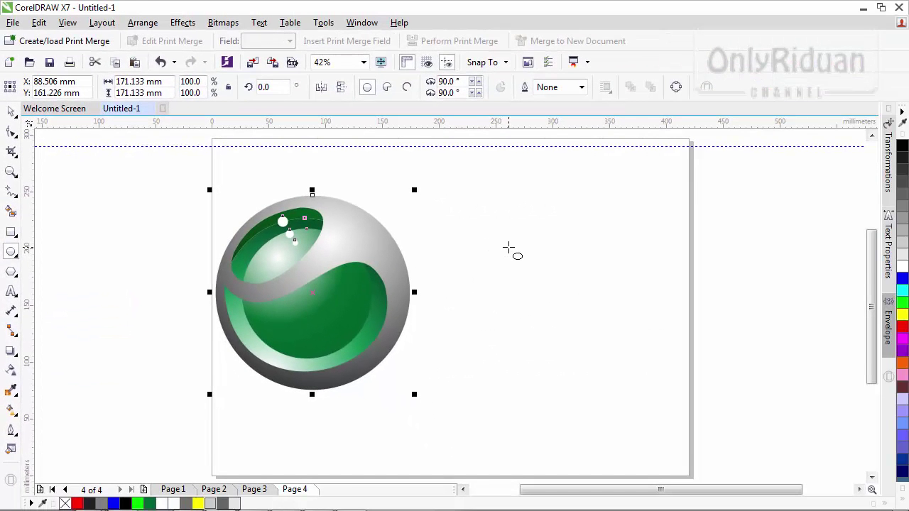
drag(479, 218, 671, 410)
click(12, 113)
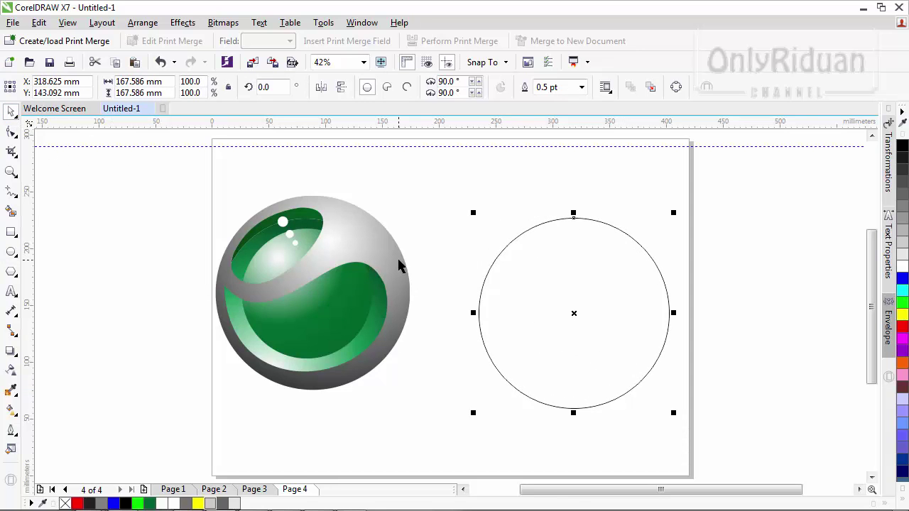
Centre the circle on the sphere and enlarge it to about 173 mm so it encloses the sphere's outer edge.
drag(574, 316, 312, 292)
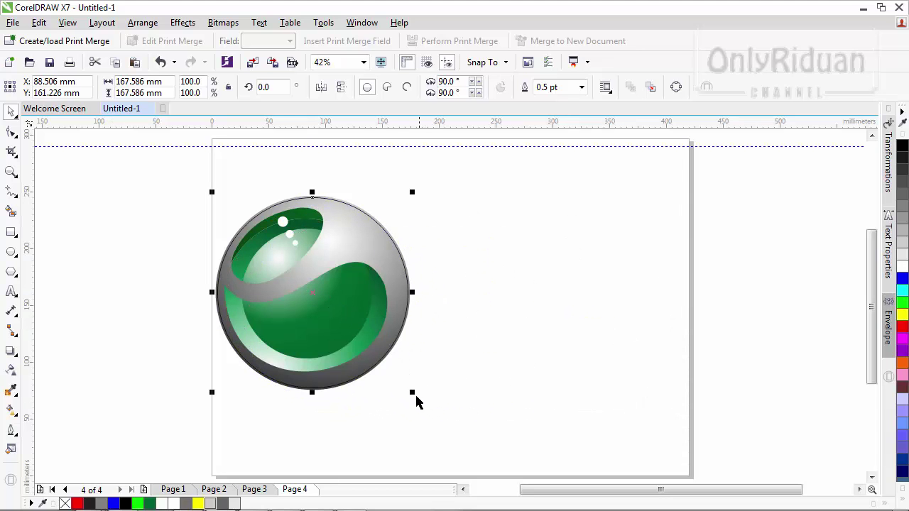
drag(414, 393, 414, 396)
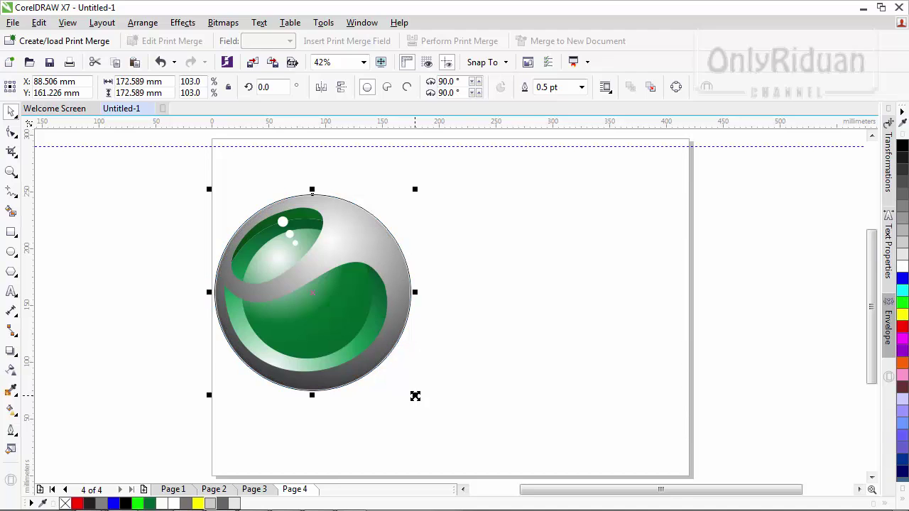
click(103, 212)
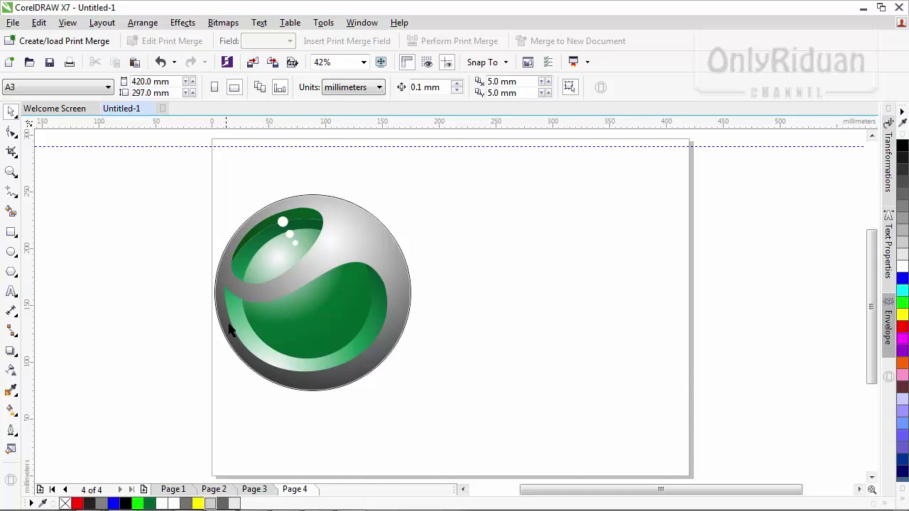
Trace the wavy upper edge of the large green shape with two connected 3-Point Curve segments.
key(z)
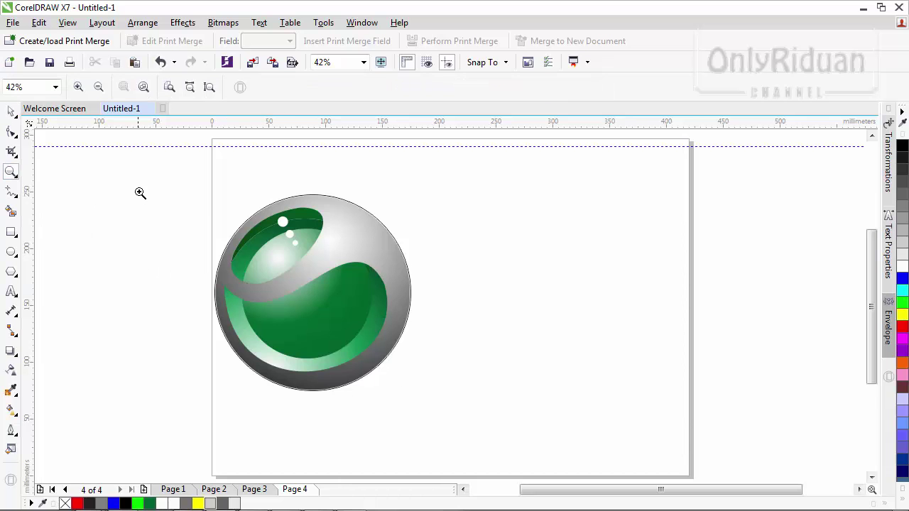
drag(172, 175, 436, 403)
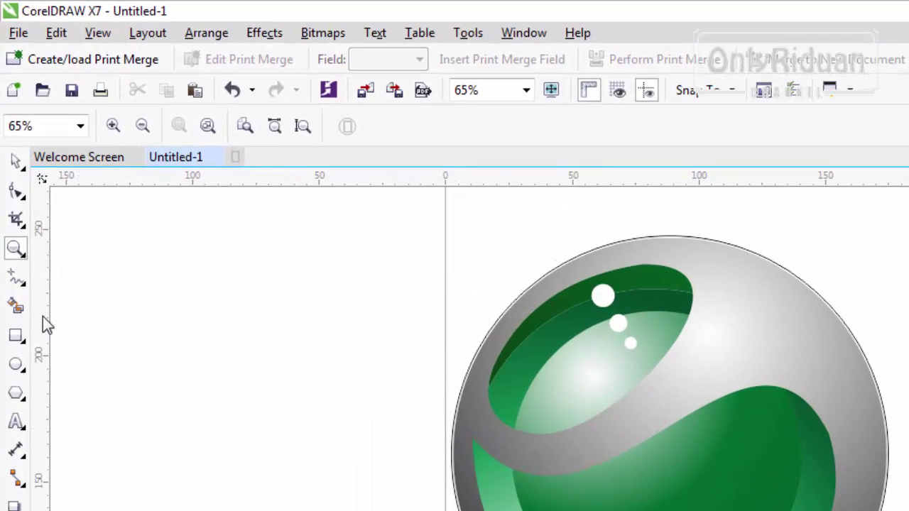
click(20, 286)
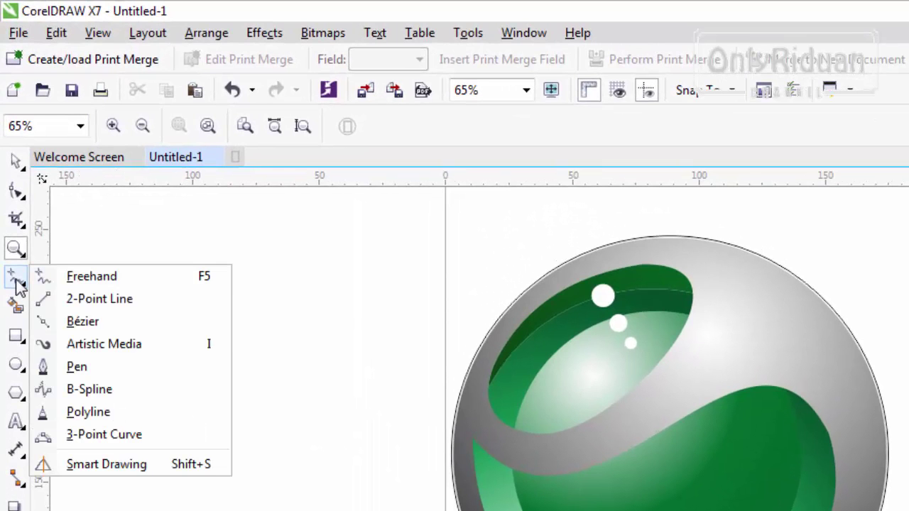
click(101, 439)
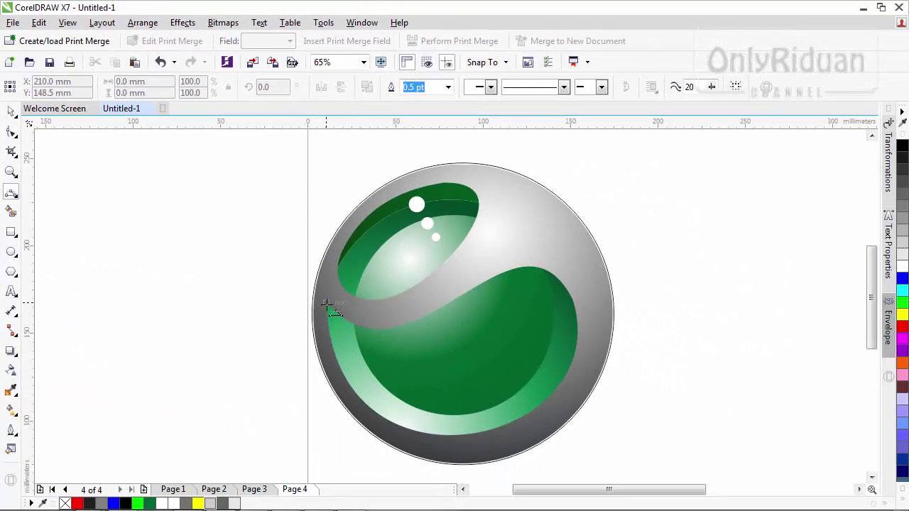
drag(324, 304, 452, 301)
click(375, 328)
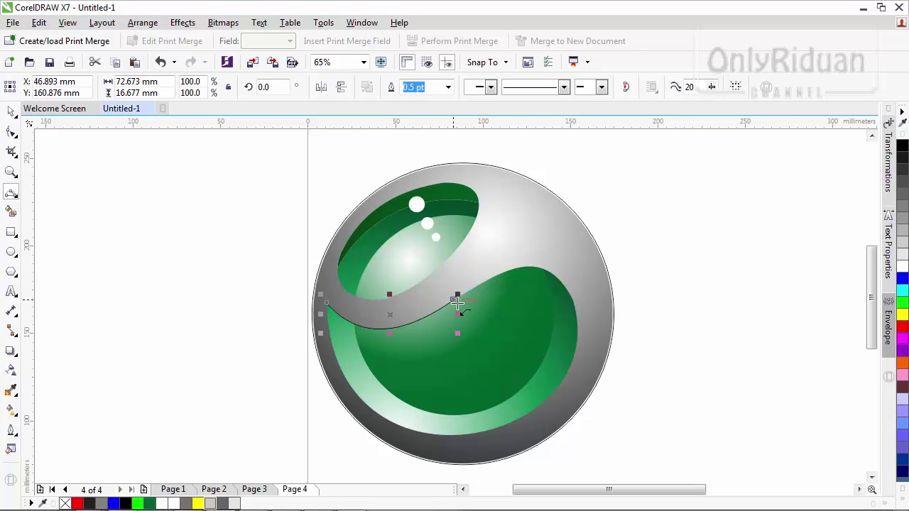
drag(453, 301, 561, 282)
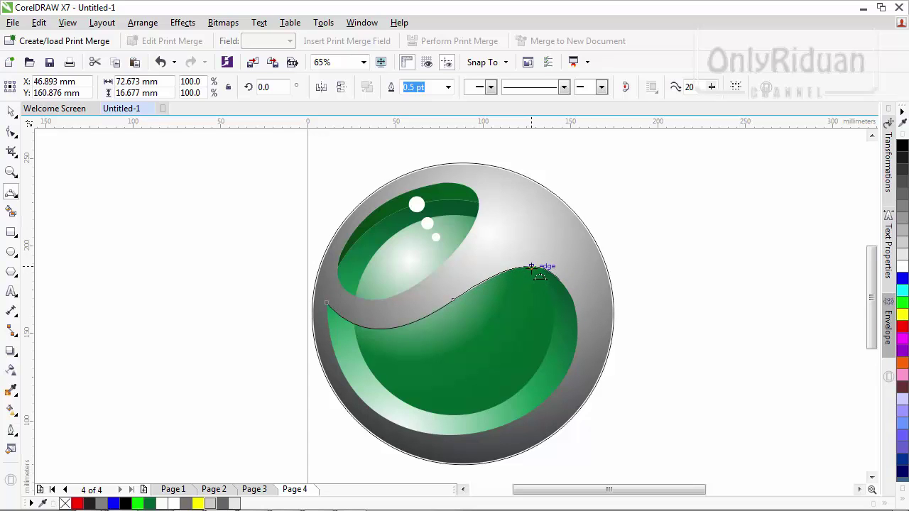
click(531, 266)
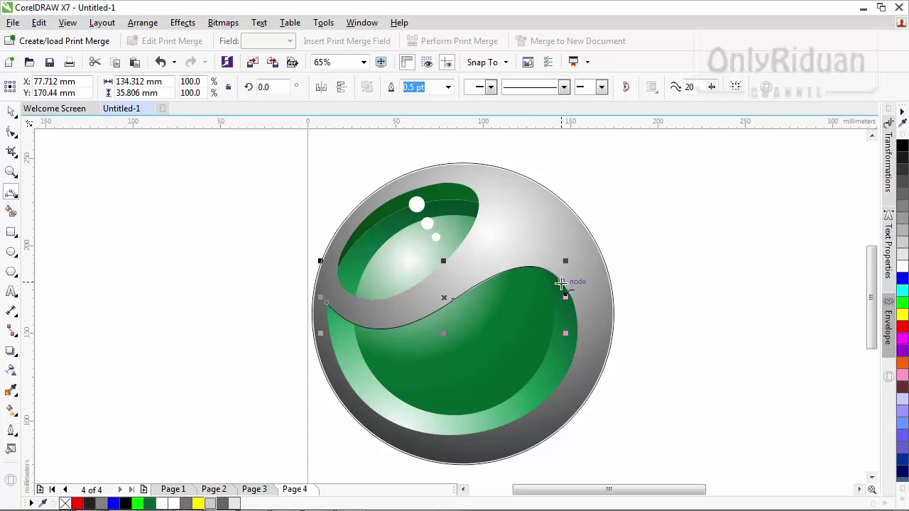
Continue the 3-point curve around the green shape's right and lower edges, closing it at the starting node.
drag(561, 282, 544, 405)
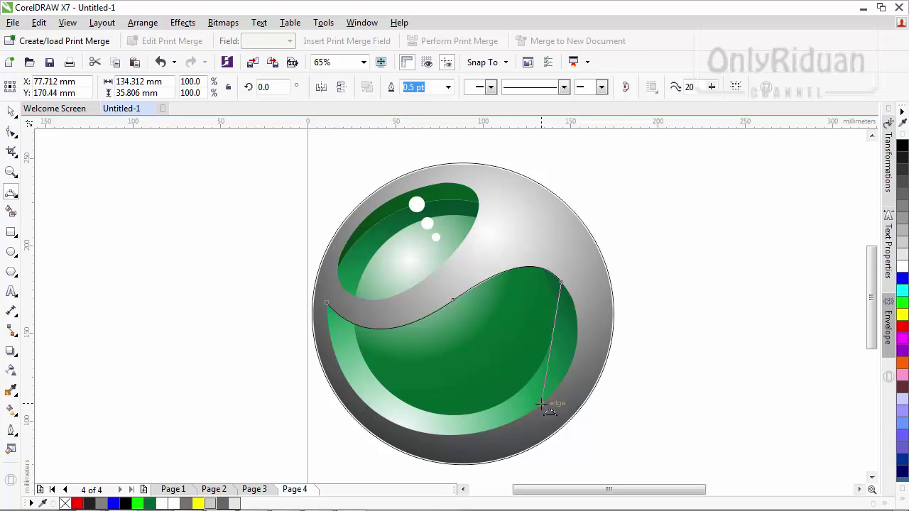
click(579, 344)
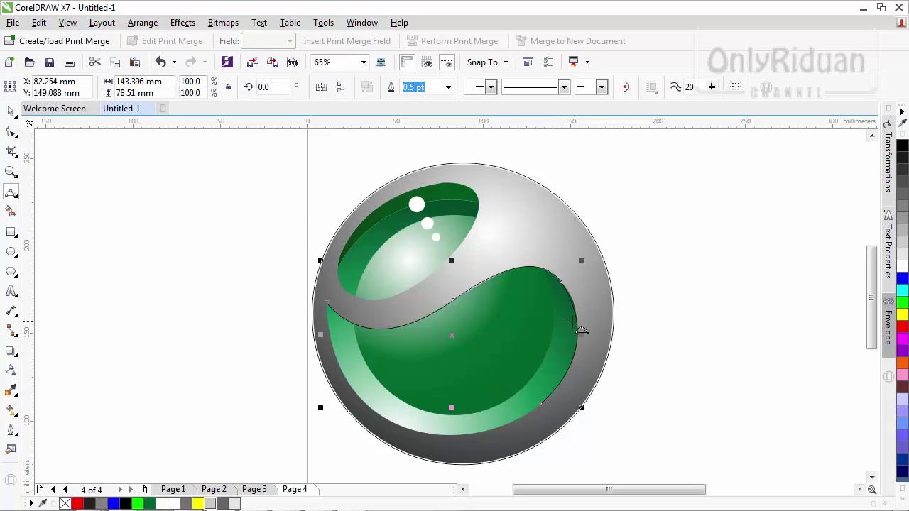
drag(542, 403, 326, 304)
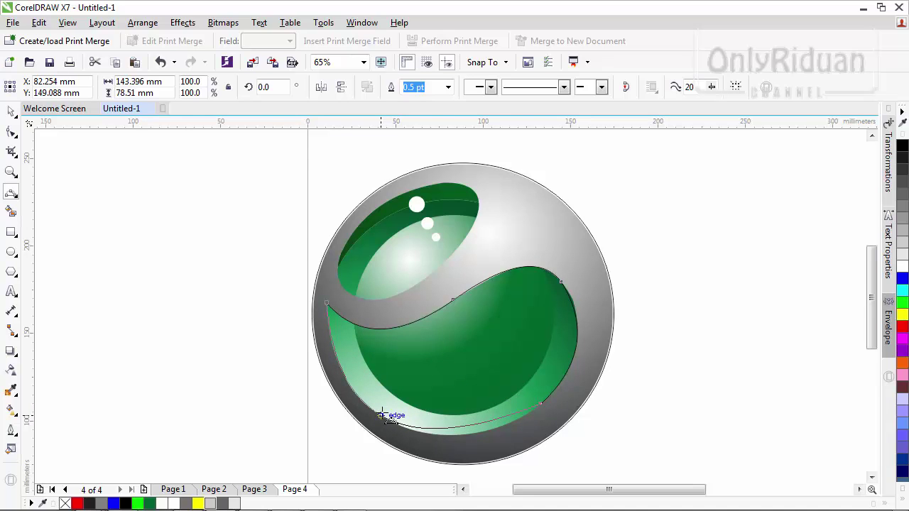
click(382, 416)
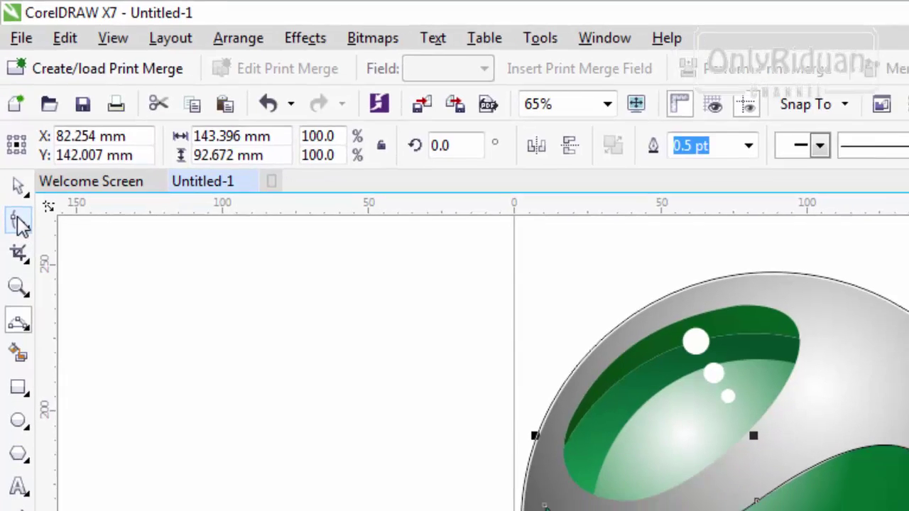
Reshape the lower segment of the traced outline with its control handles to follow the green shape's bottom edge.
click(20, 242)
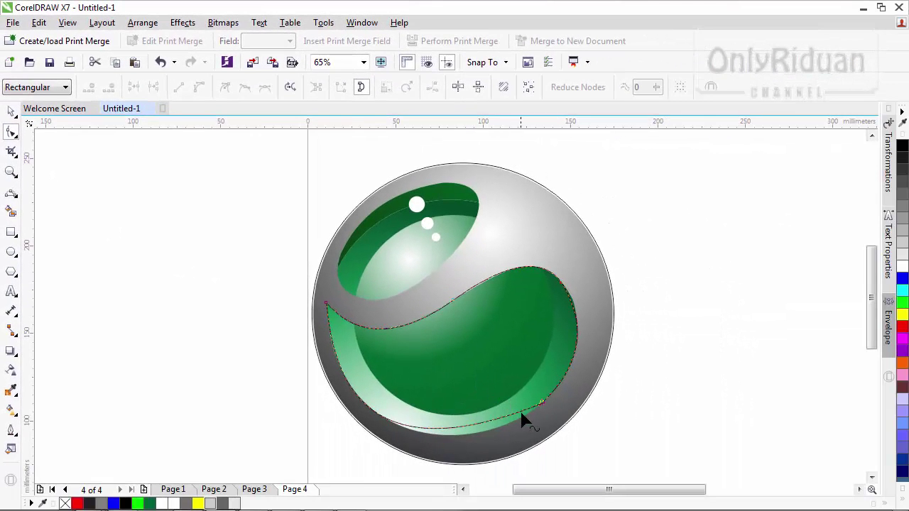
click(542, 404)
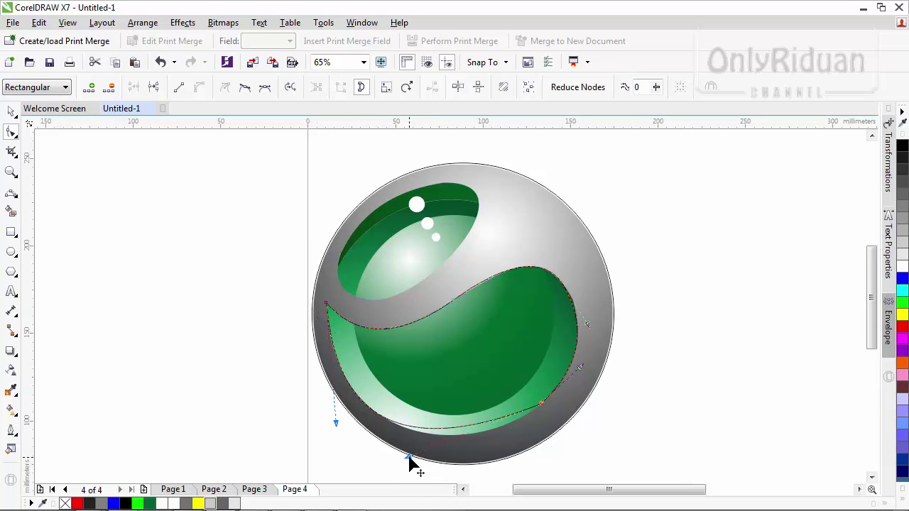
drag(409, 458, 449, 476)
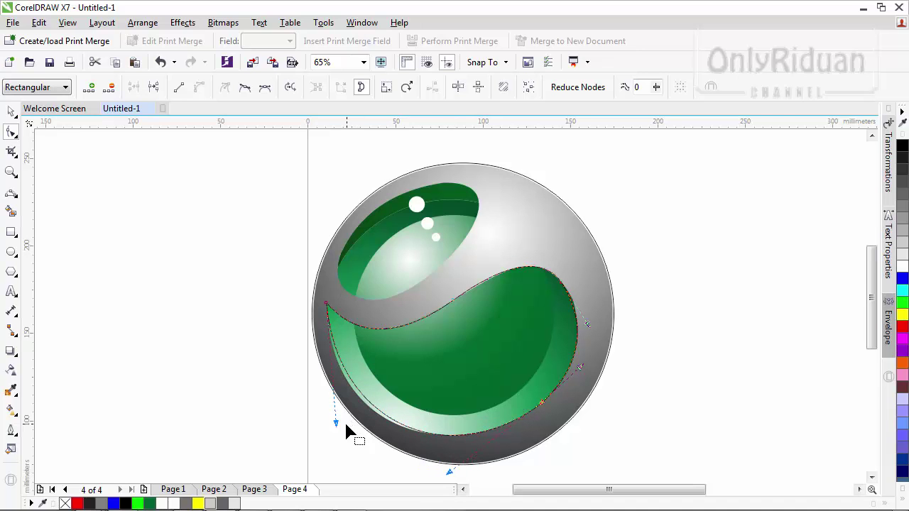
drag(335, 424, 328, 425)
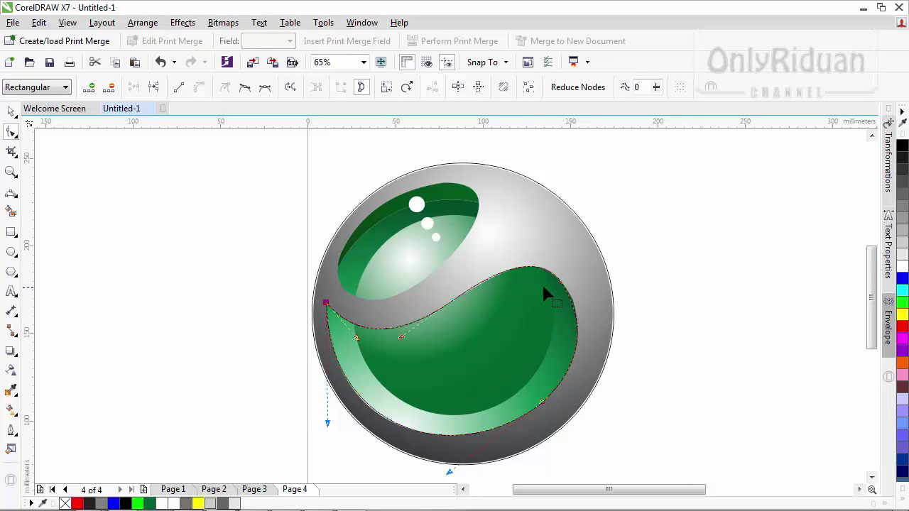
scroll(544, 290, up, 3)
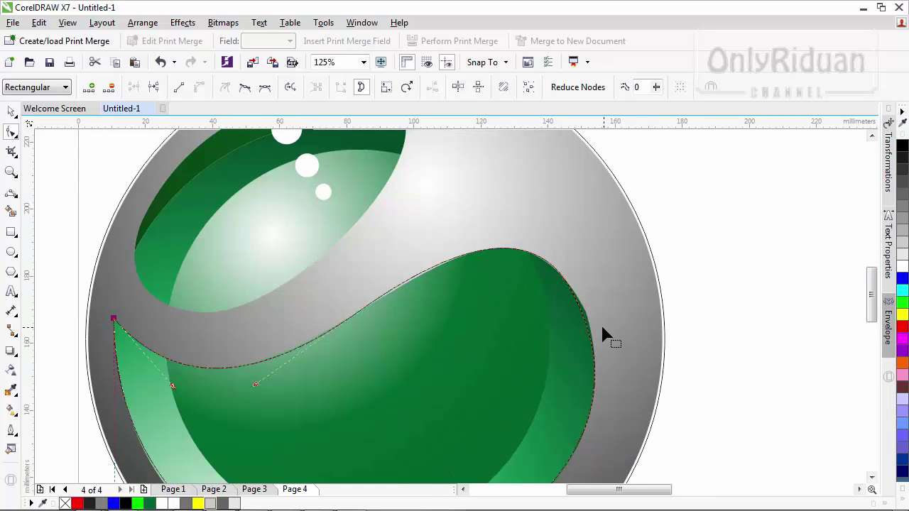
scroll(601, 331, down, 5)
scroll(594, 354, up, 5)
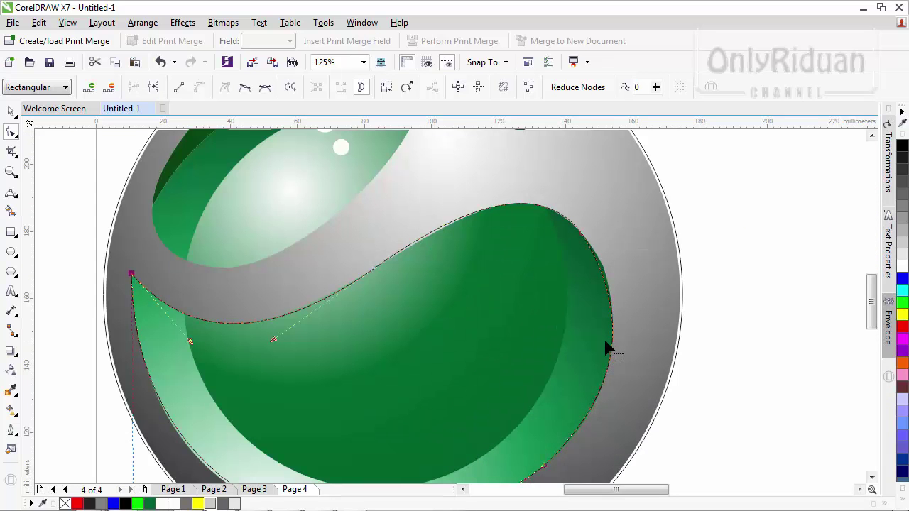
scroll(608, 348, down, 2)
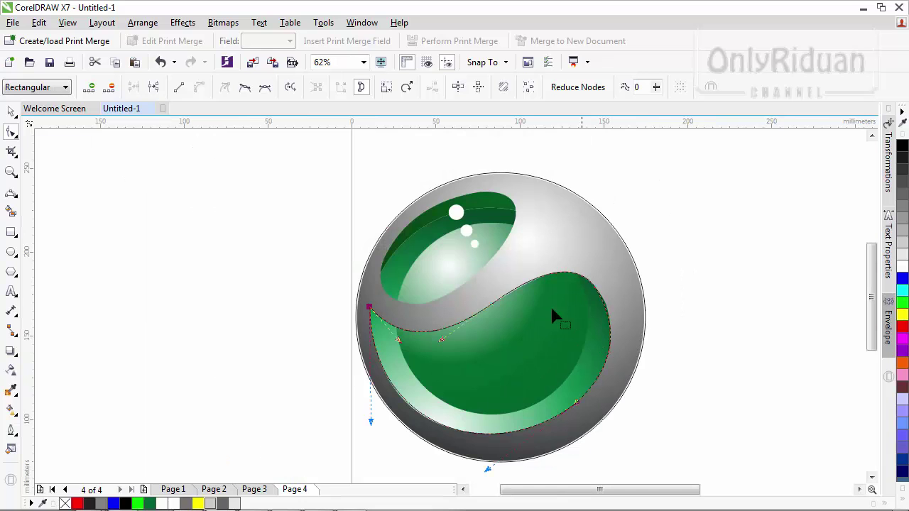
Trace the rounded lower-left end of the smaller green shape with a 3-Point Curve about 26 mm wide and 38 mm high.
click(11, 199)
click(88, 301)
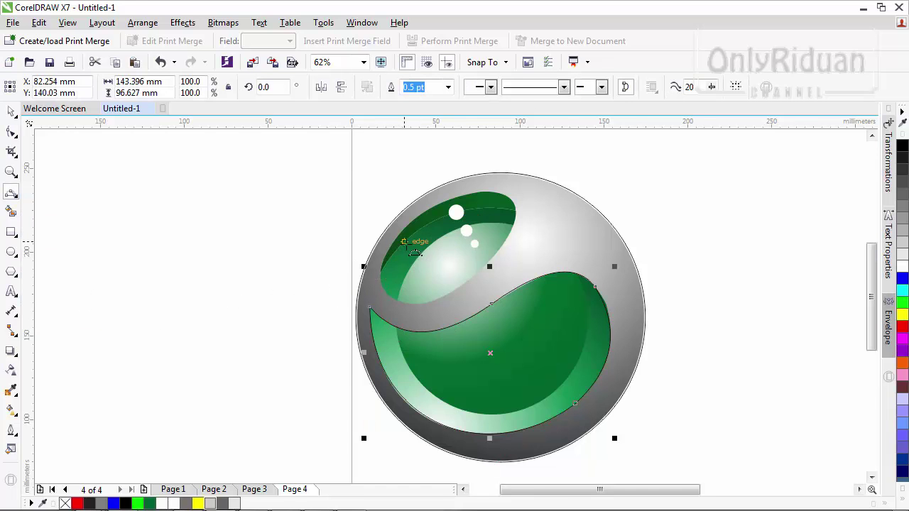
scroll(414, 248, up, 2)
scroll(412, 248, down, 1)
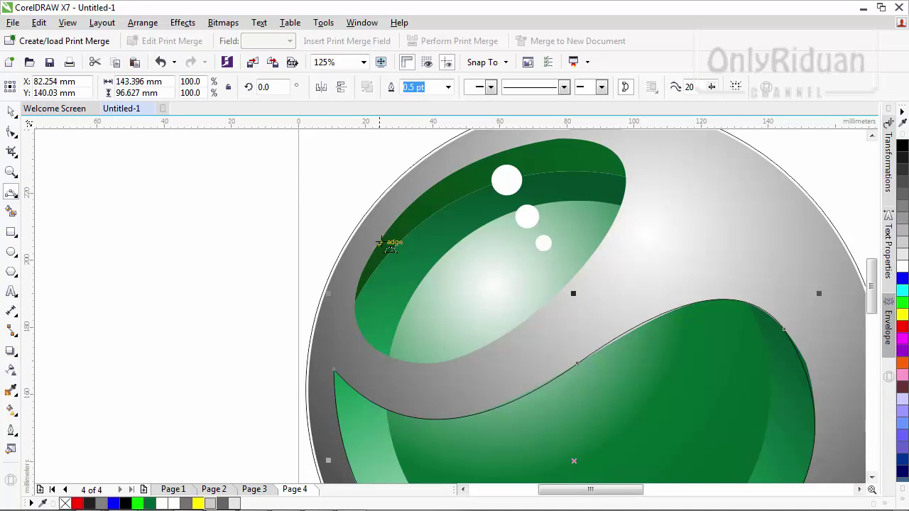
drag(384, 234, 443, 364)
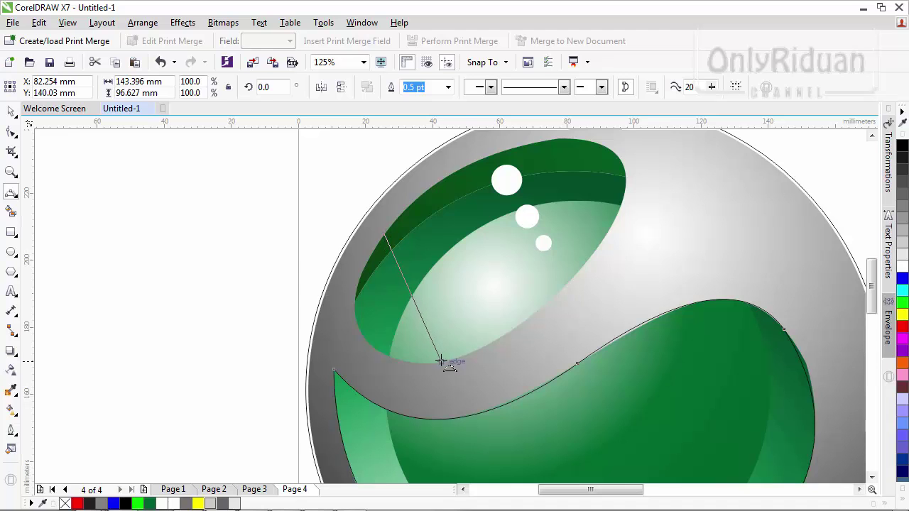
click(360, 332)
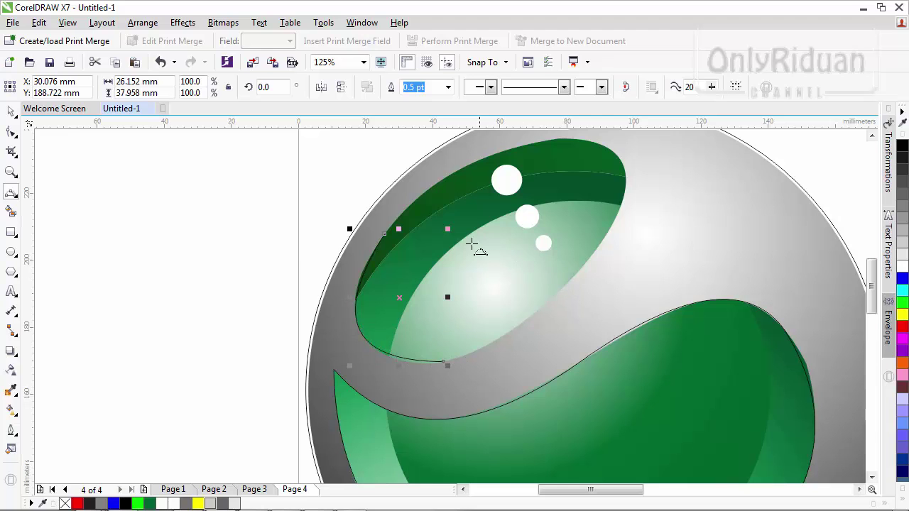
Continue the 3-point curve along the smaller green shape's upper, right and lower edges, closing the outline at about 81 × 67 mm.
drag(381, 233, 557, 139)
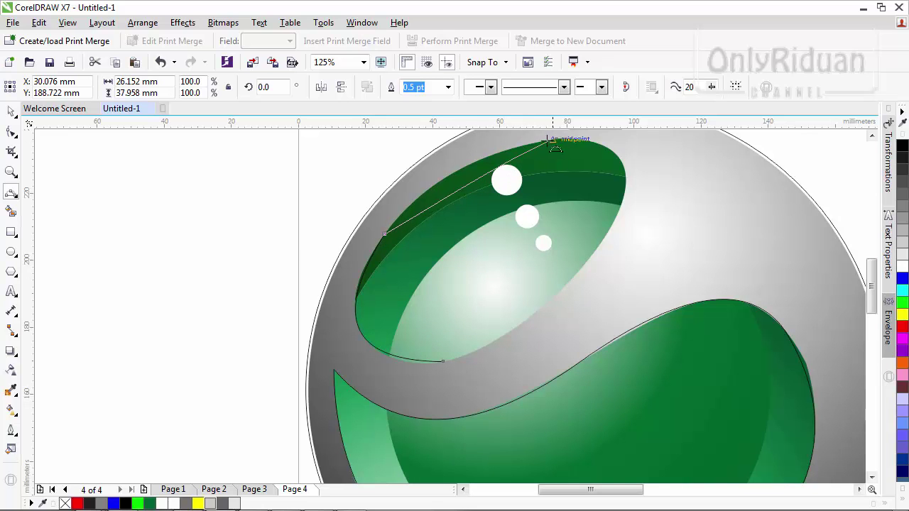
click(455, 171)
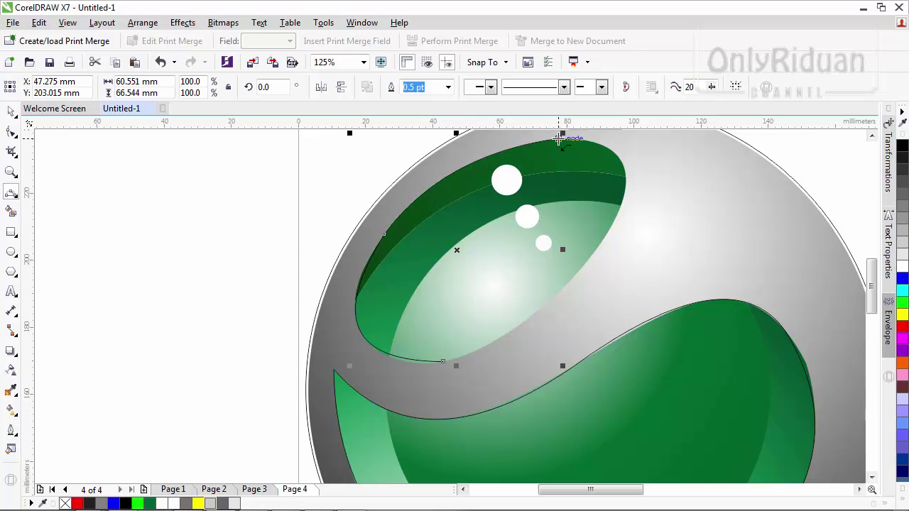
drag(560, 138, 624, 202)
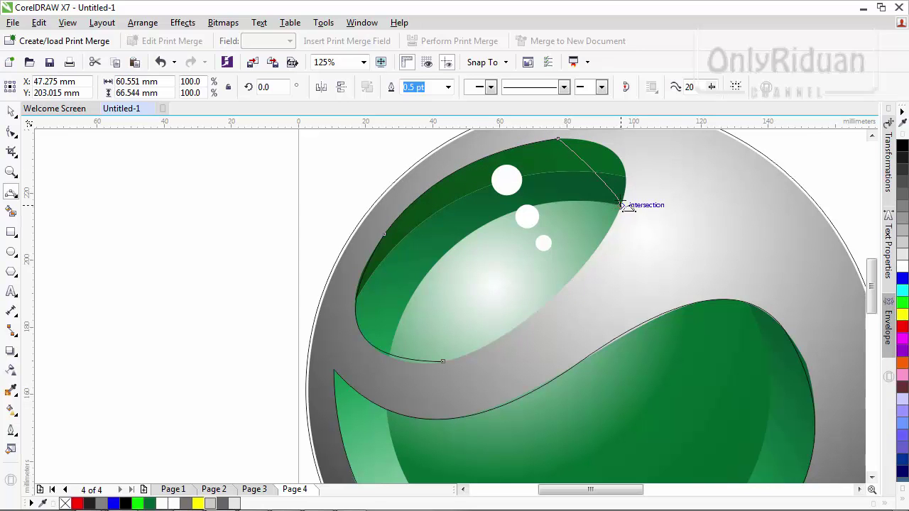
click(620, 160)
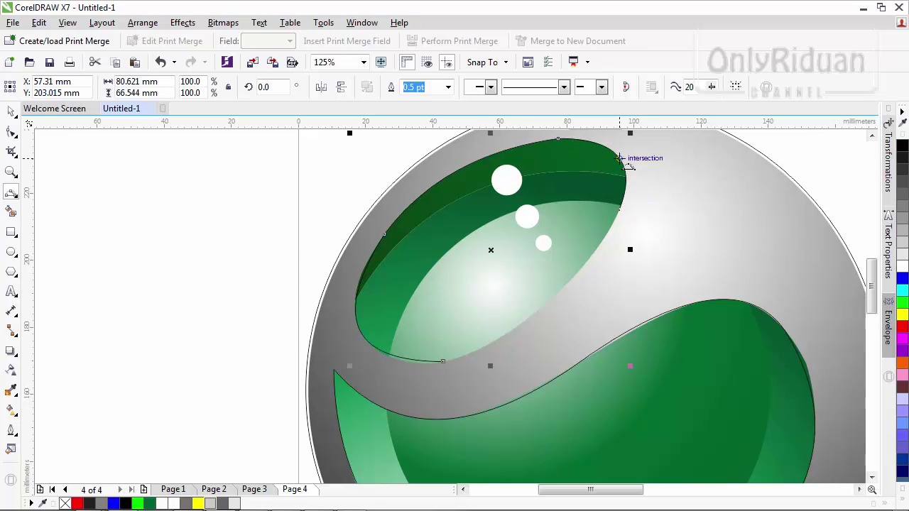
click(619, 207)
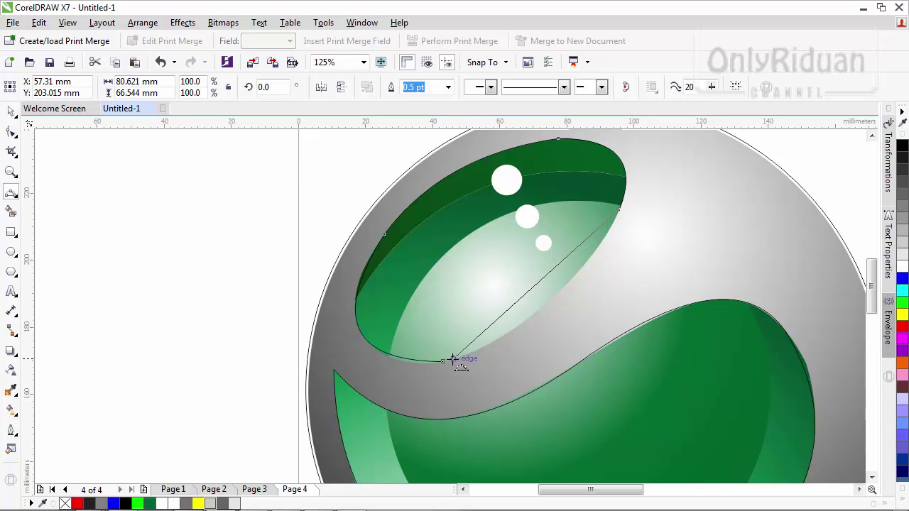
mouse_move(442, 364)
mouse_down()
mouse_move(533, 325)
mouse_move(540, 308)
mouse_up()
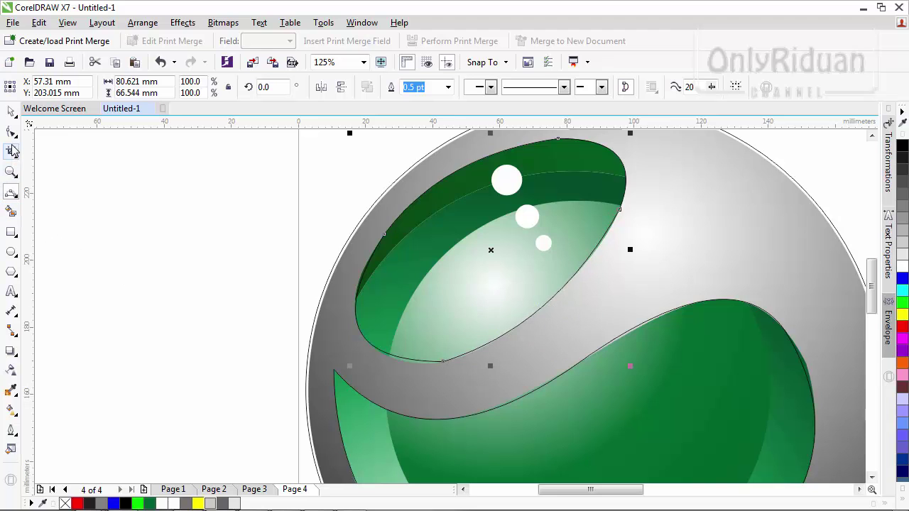
Reshape the lower-left segment of the smaller traced outline with its control handles to follow the green shape's edge.
click(12, 134)
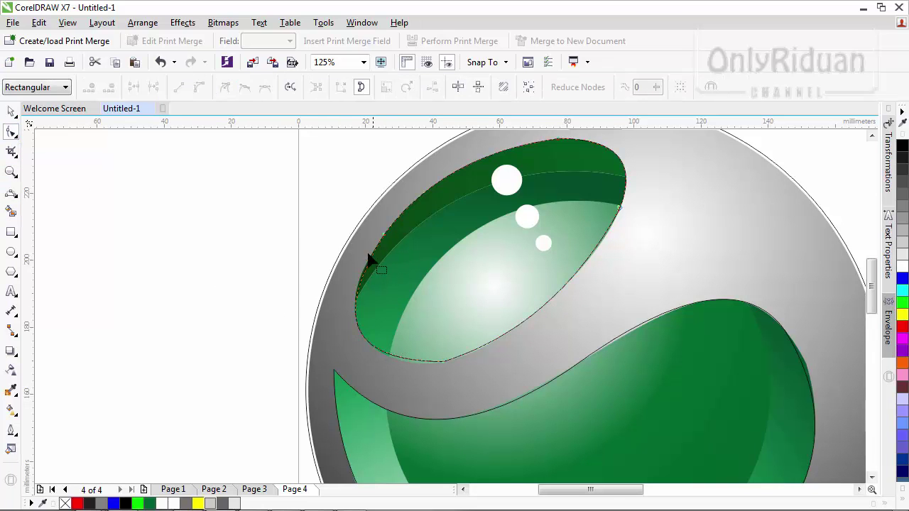
click(441, 365)
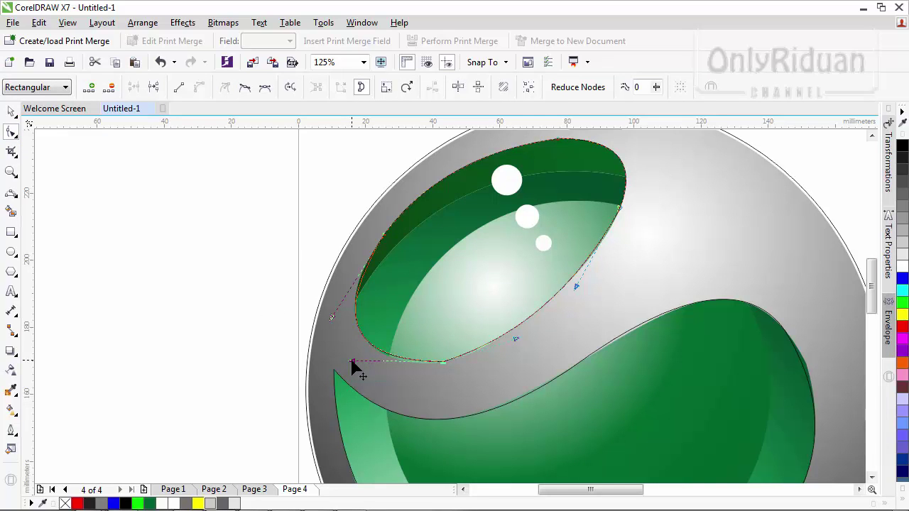
drag(353, 362, 357, 368)
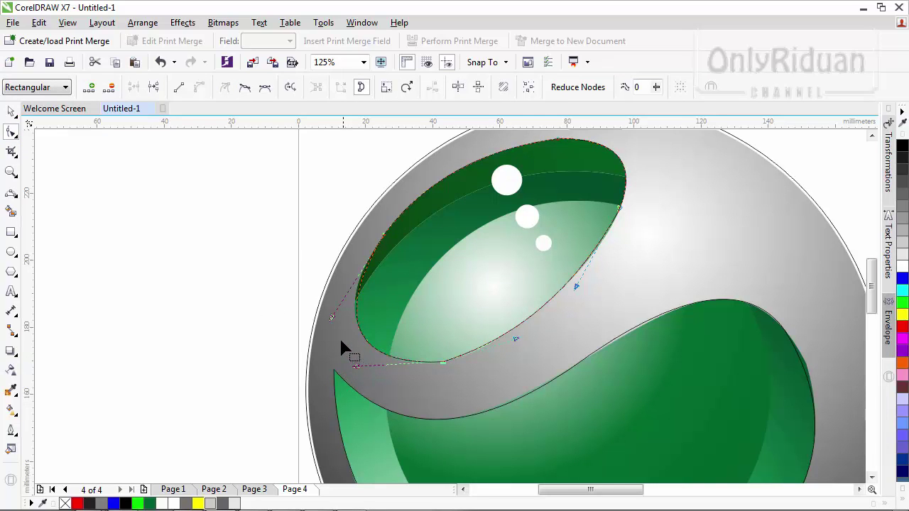
drag(333, 318, 329, 316)
scroll(620, 323, down, 1)
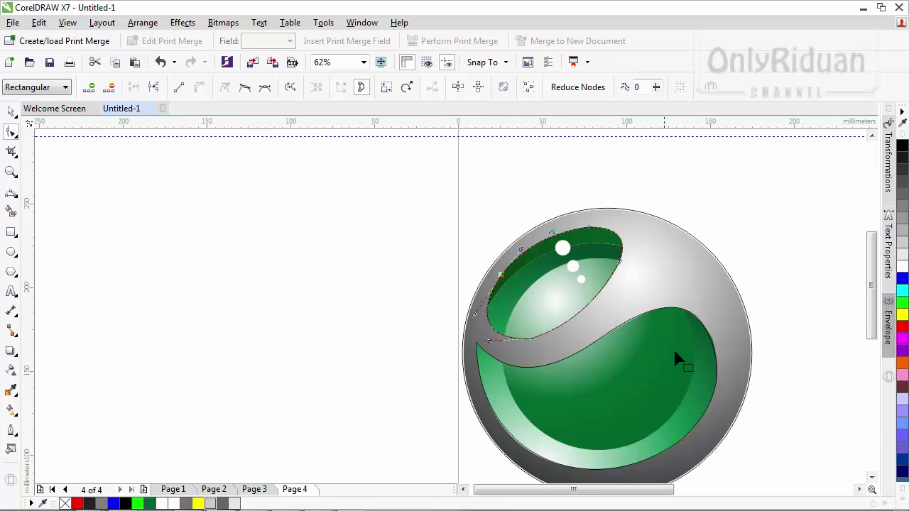
Select both traced green outlines together with the outer circle and try to apply Front minus back.
click(859, 490)
click(859, 490)
click(873, 477)
click(872, 478)
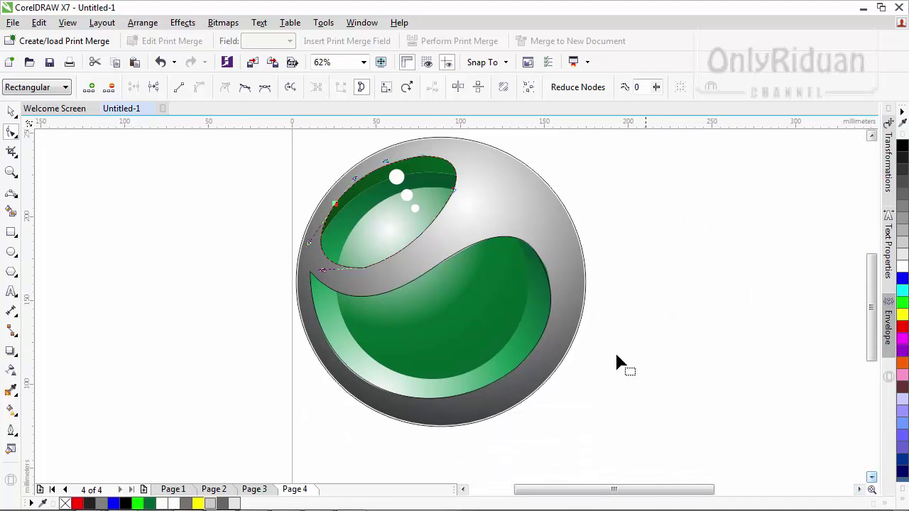
key(space)
click(95, 144)
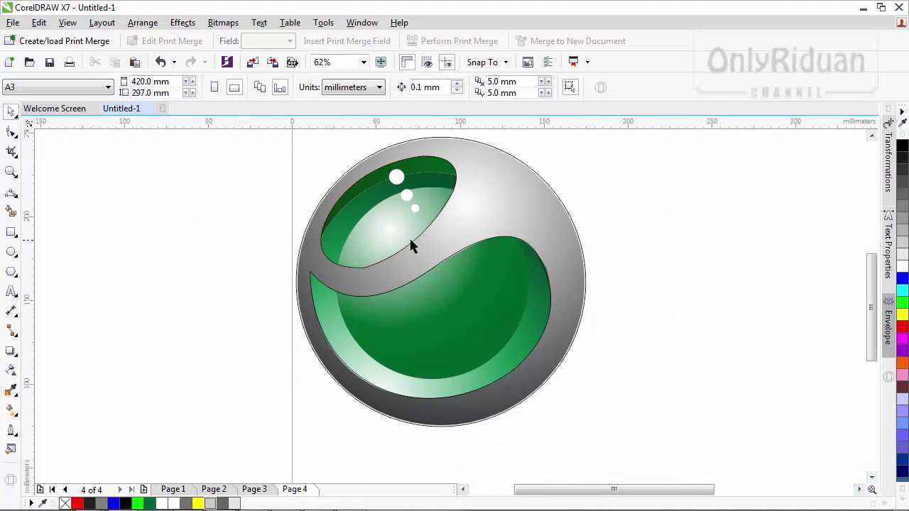
click(523, 183)
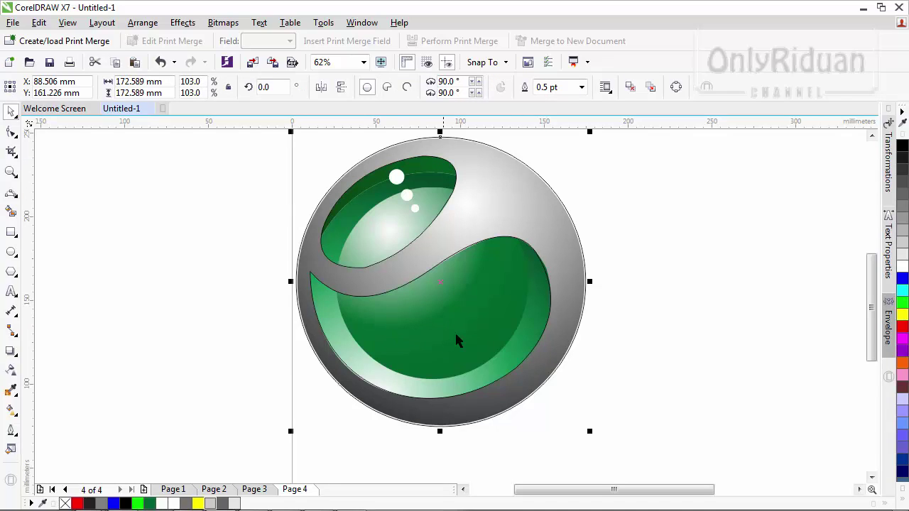
click(659, 310)
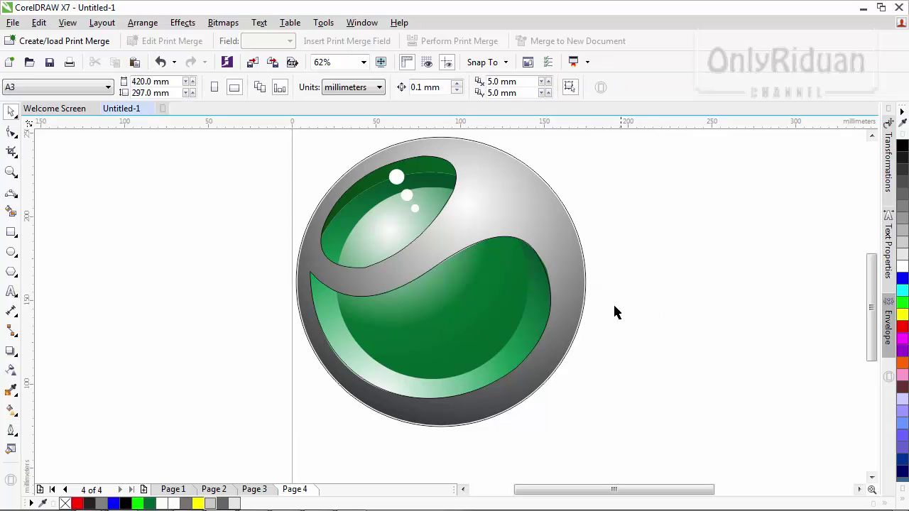
click(436, 194)
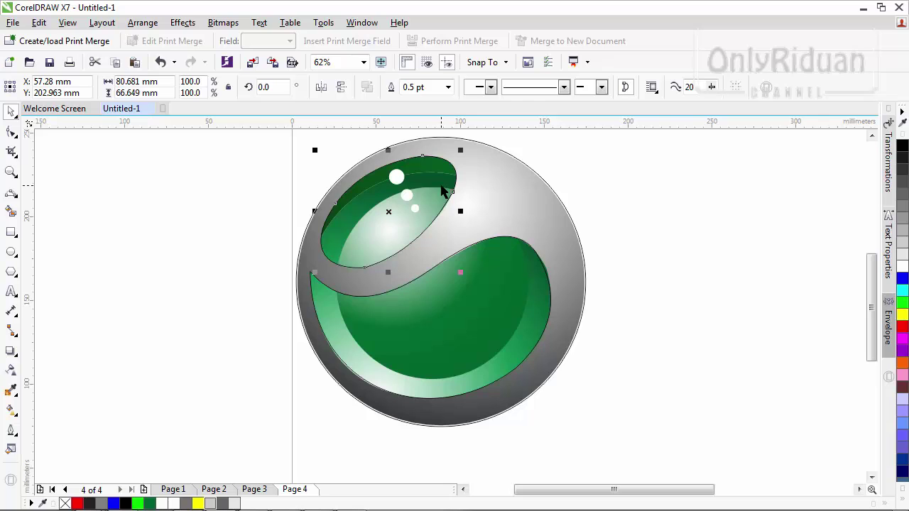
shift+click(509, 253)
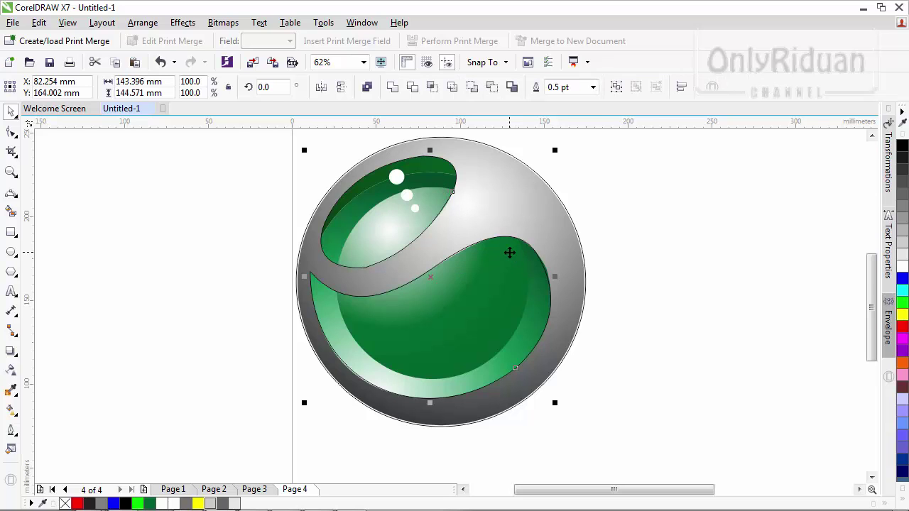
shift+click(574, 254)
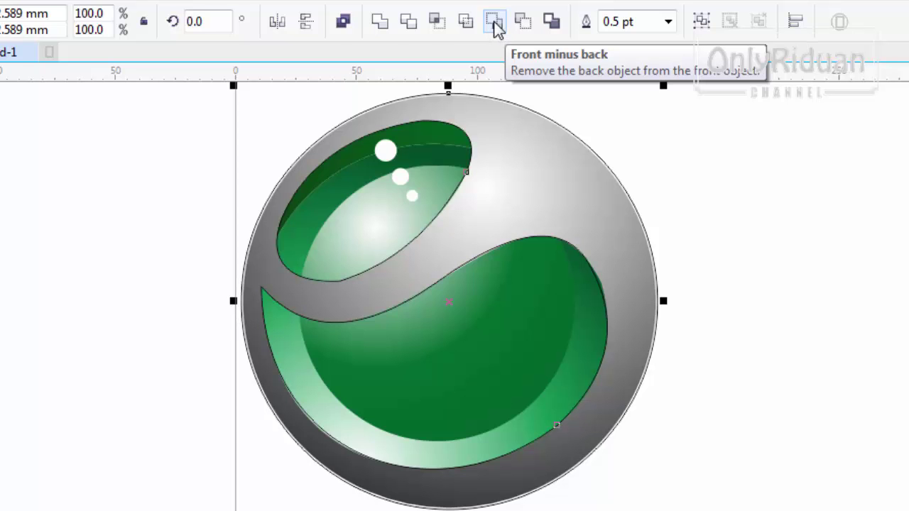
click(494, 23)
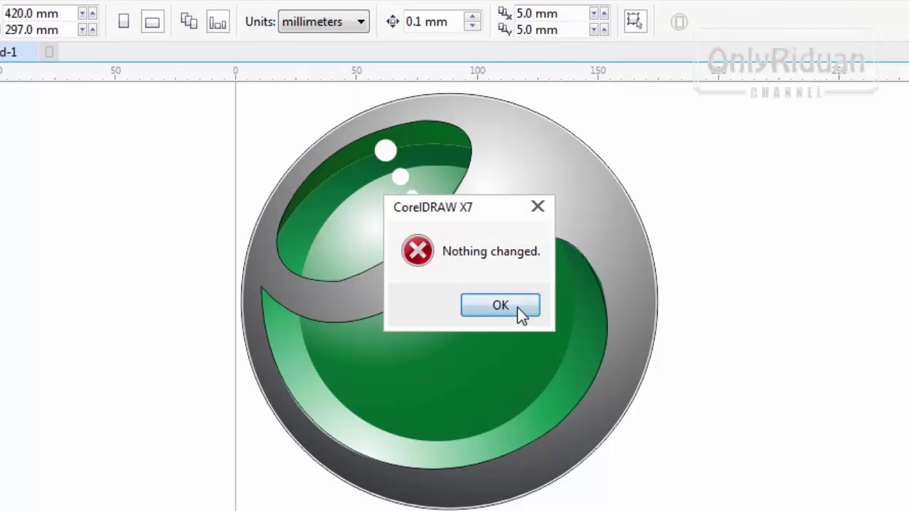
click(518, 307)
Select only the two traced green outlines and try to trim one with the other.
click(463, 173)
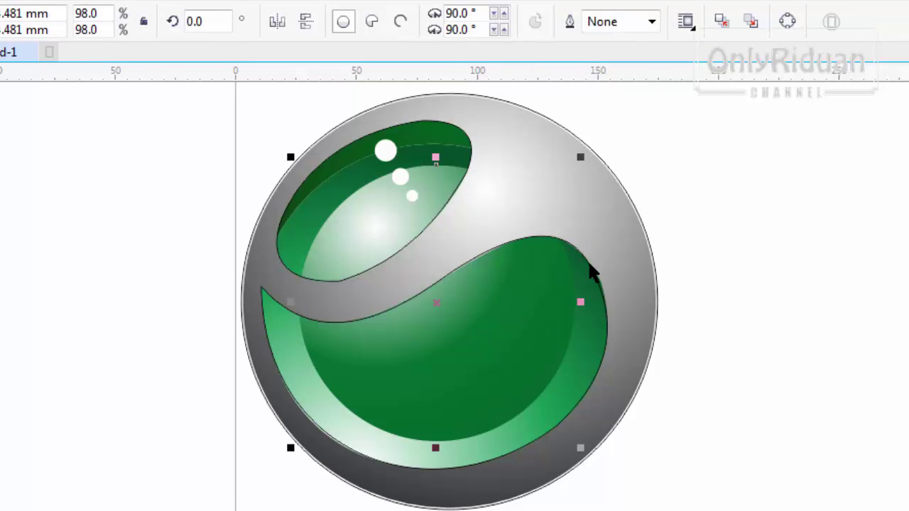
click(547, 188)
click(270, 186)
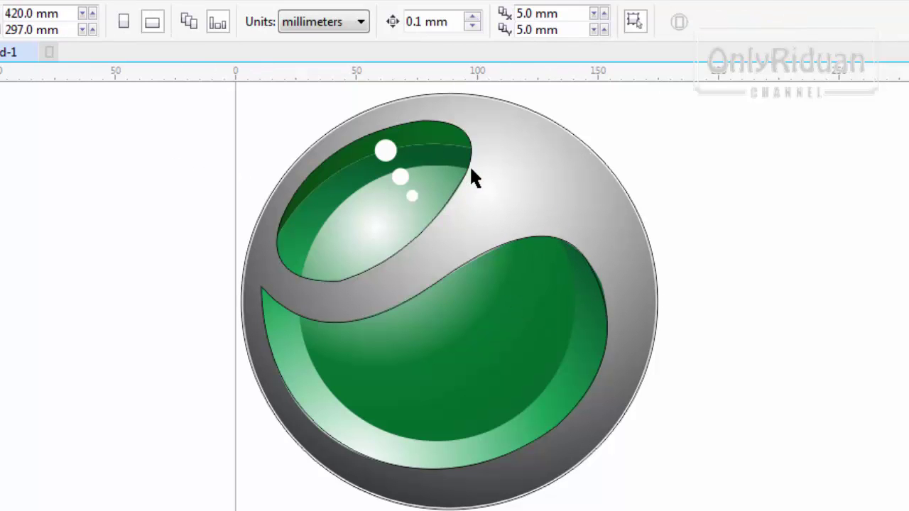
click(444, 132)
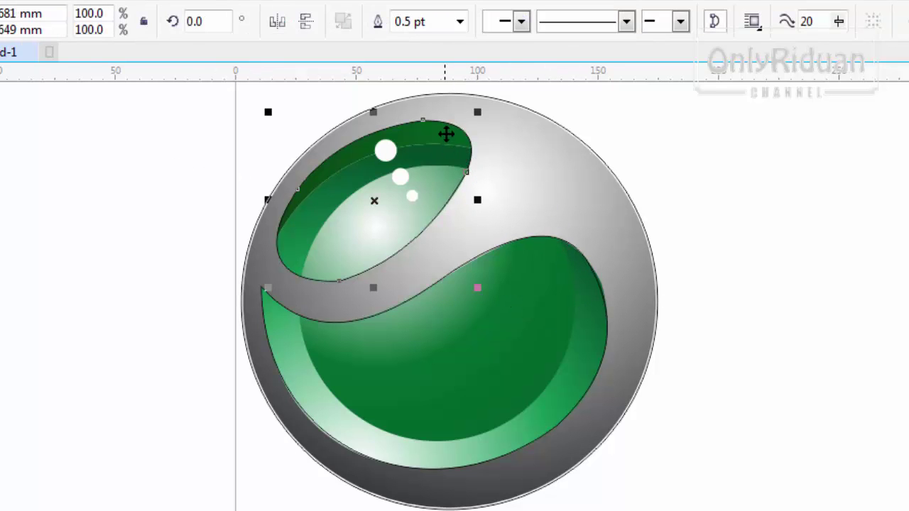
shift+click(566, 251)
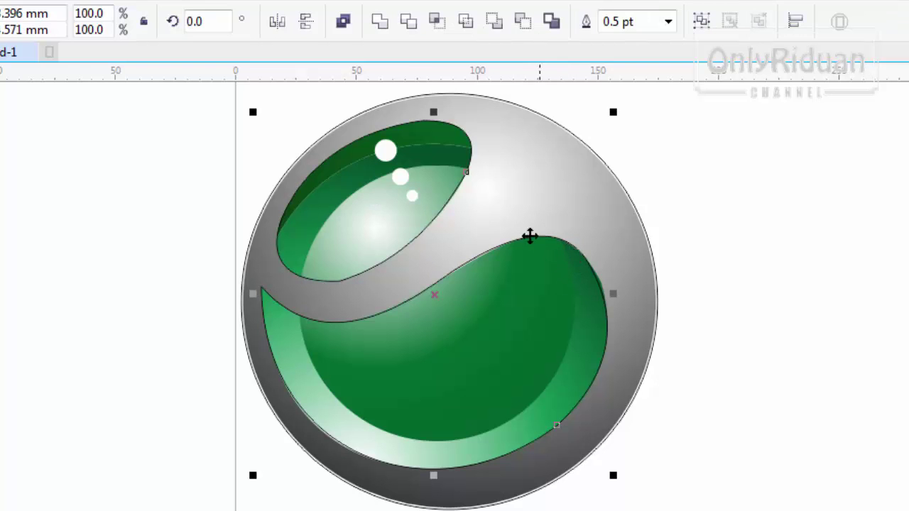
click(410, 26)
click(730, 226)
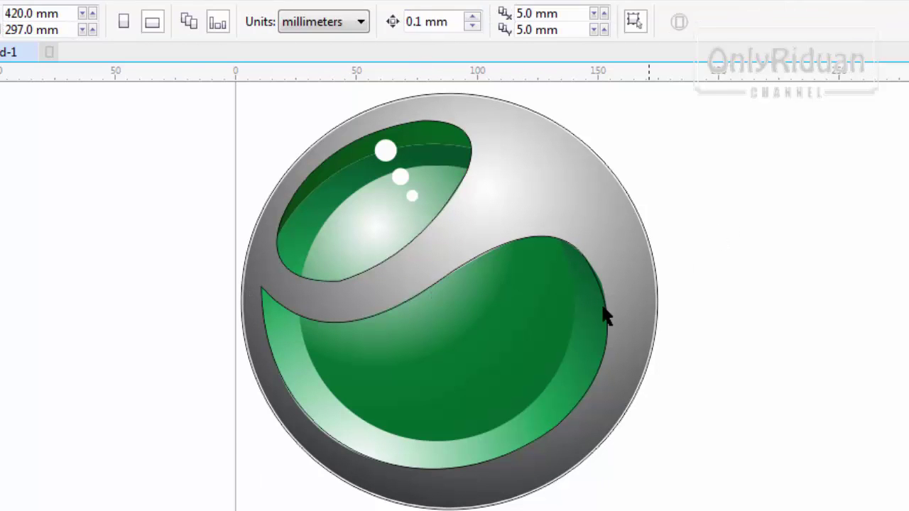
Move the traced outlines and the outer circle off the reference sphere to view them separately, and undo all the moves.
drag(605, 314, 124, 321)
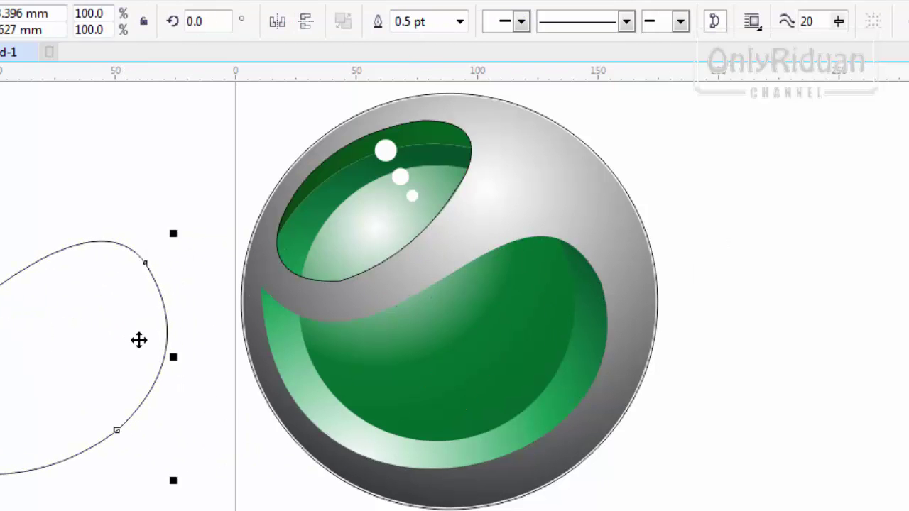
click(392, 236)
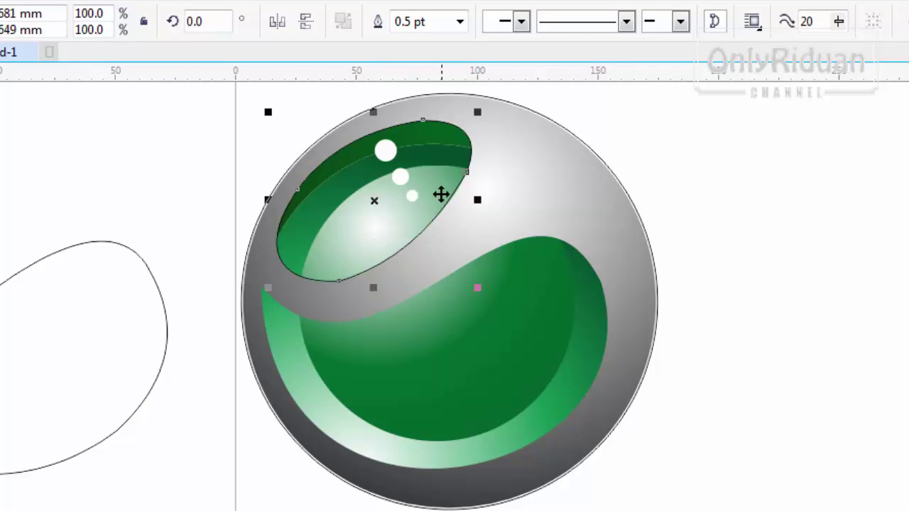
drag(447, 189, 255, 197)
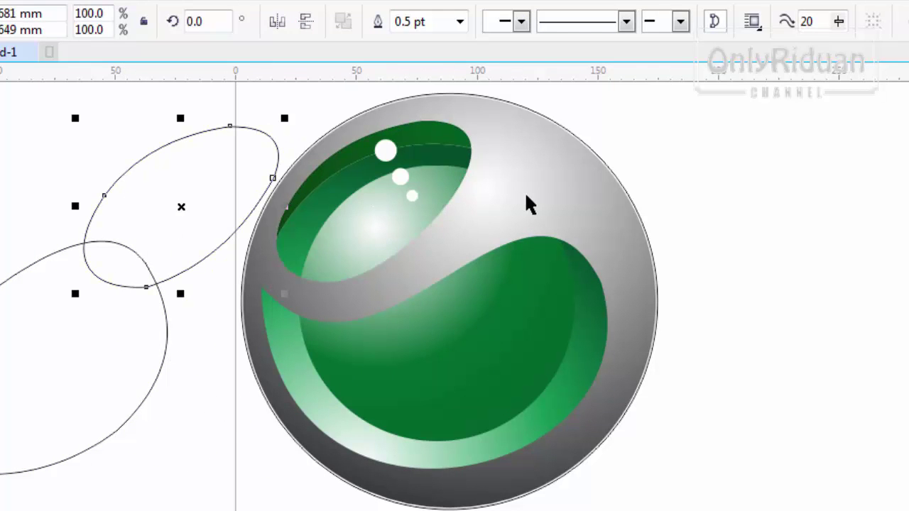
drag(524, 191, 883, 240)
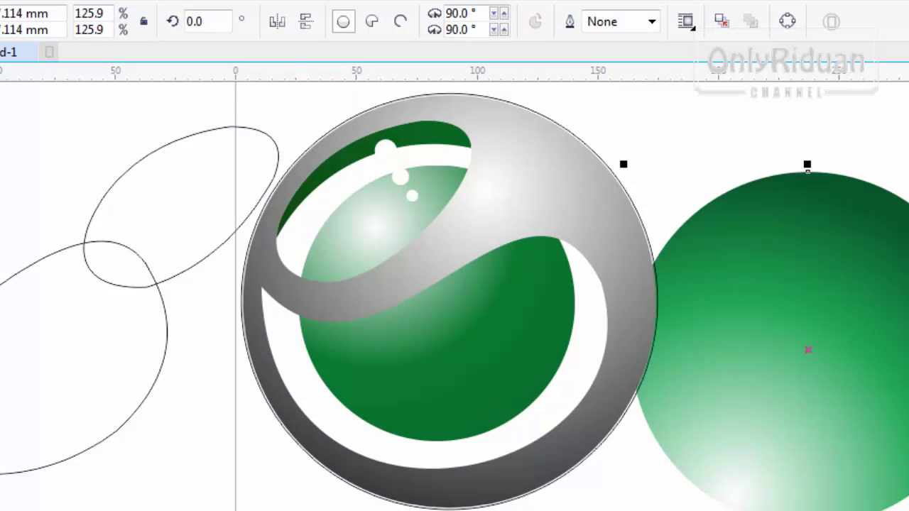
key(ctrl+z)
click(586, 146)
drag(587, 145, 908, 174)
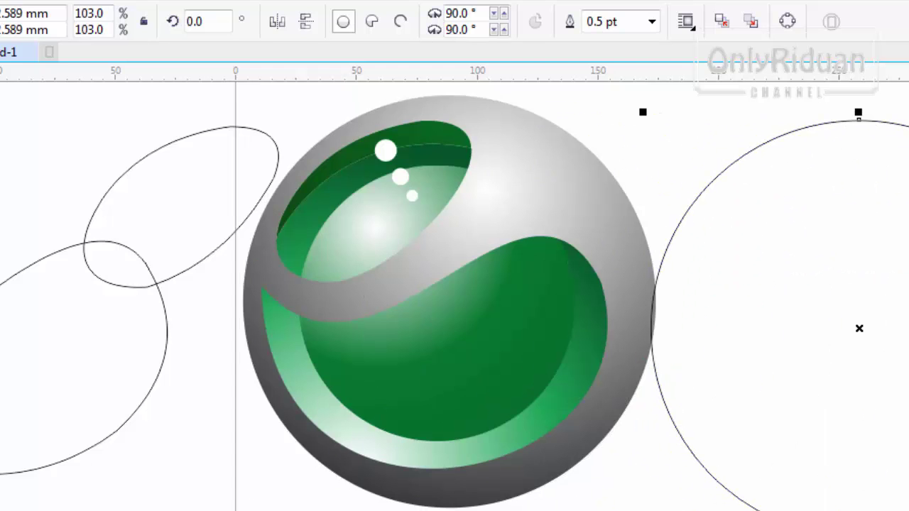
key(ctrl+z)
key(ctrl+z)
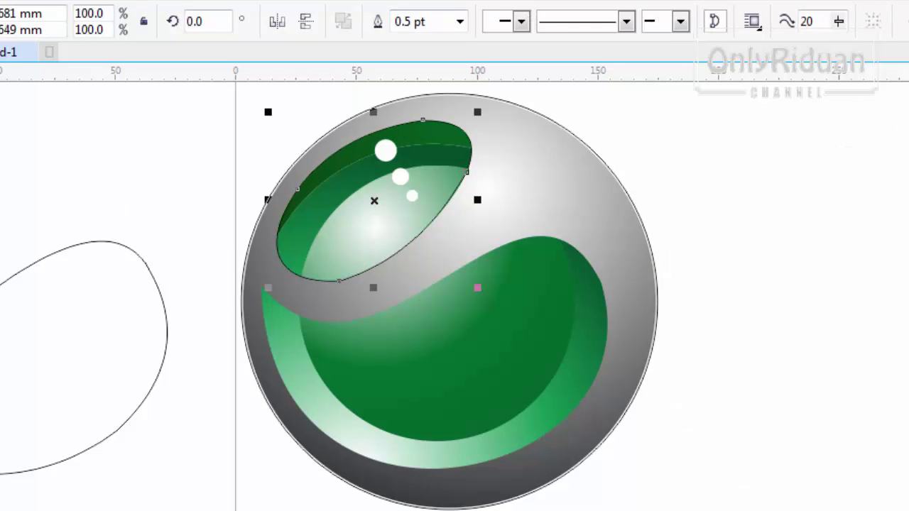
key(ctrl+z)
click(861, 227)
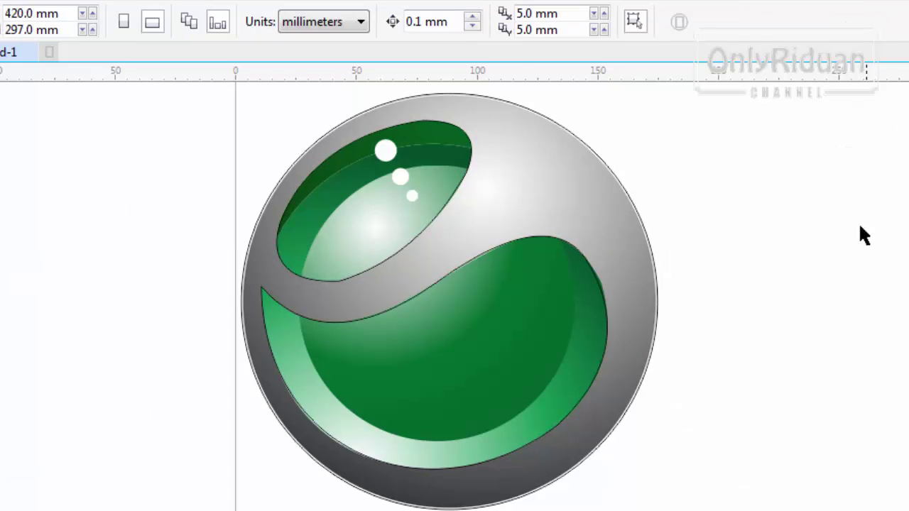
Trim the outer circle with the traced outline of the larger, lower green shape.
click(505, 250)
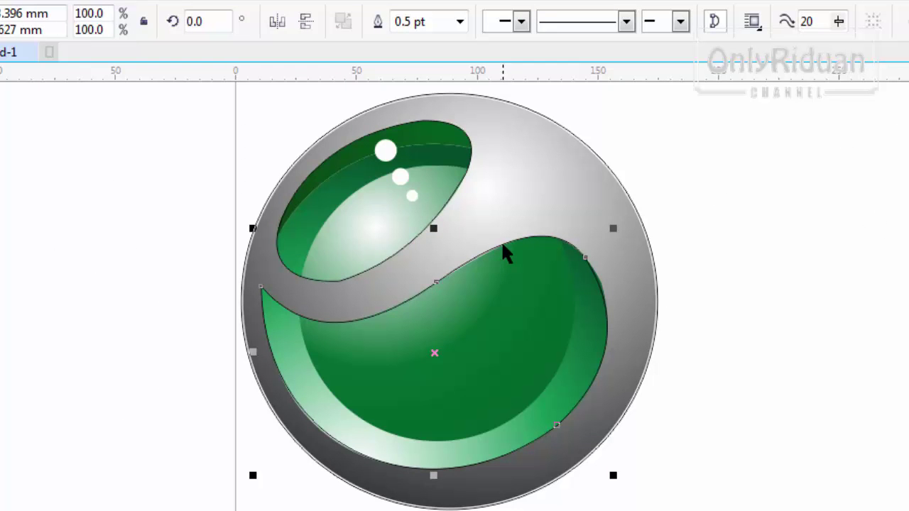
shift+click(654, 264)
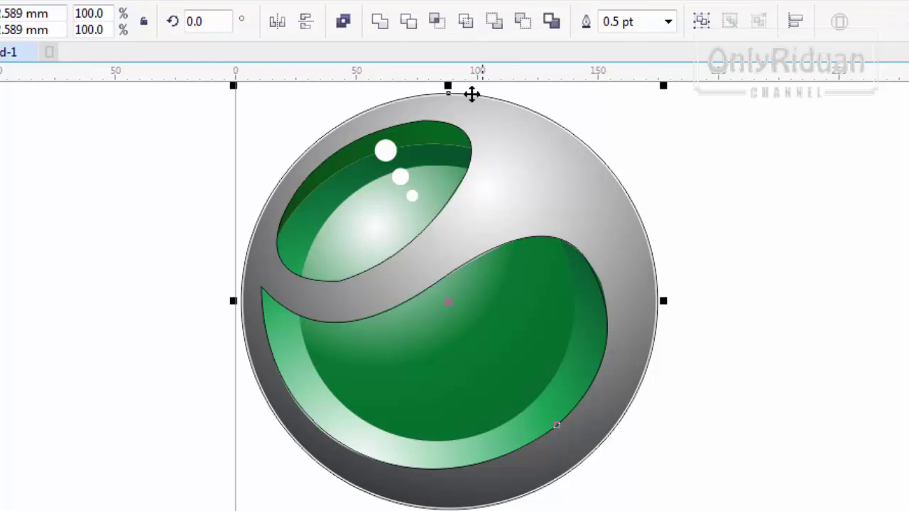
click(408, 23)
click(704, 174)
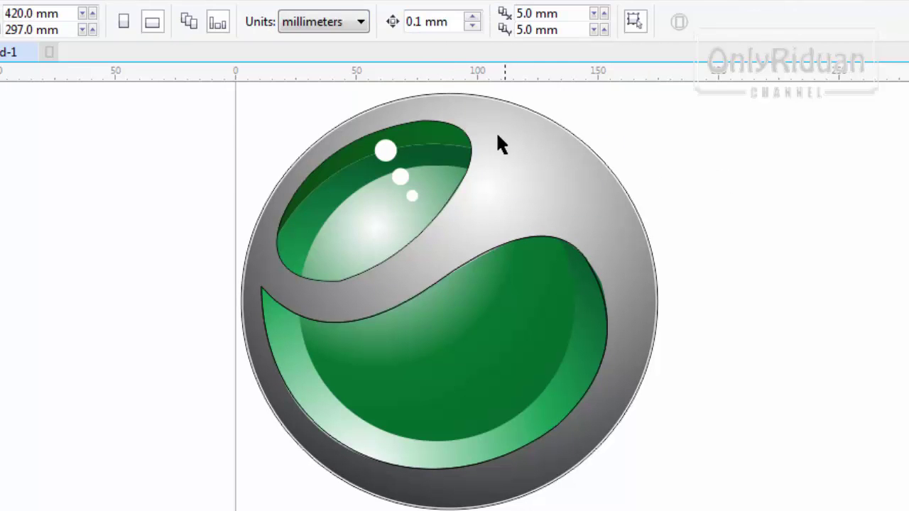
Trim the outer circle with the traced outline of the smaller, upper green shape.
click(456, 132)
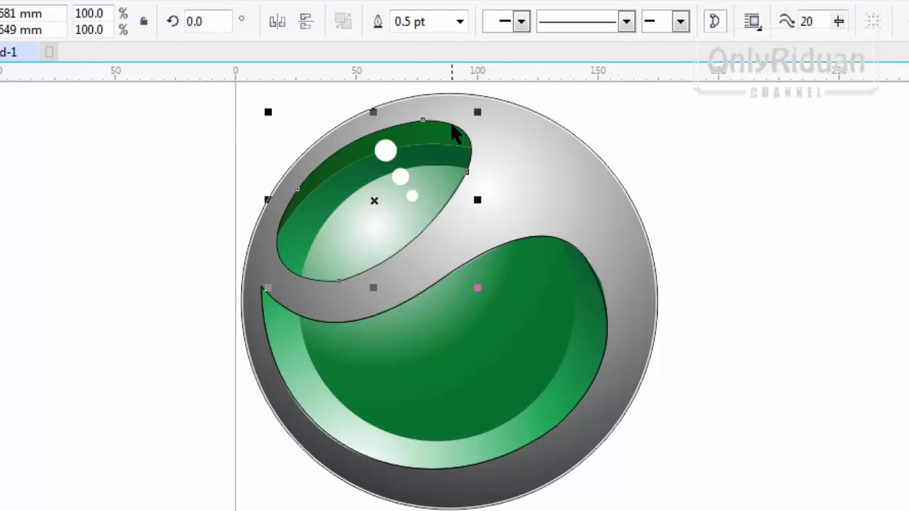
shift+click(533, 111)
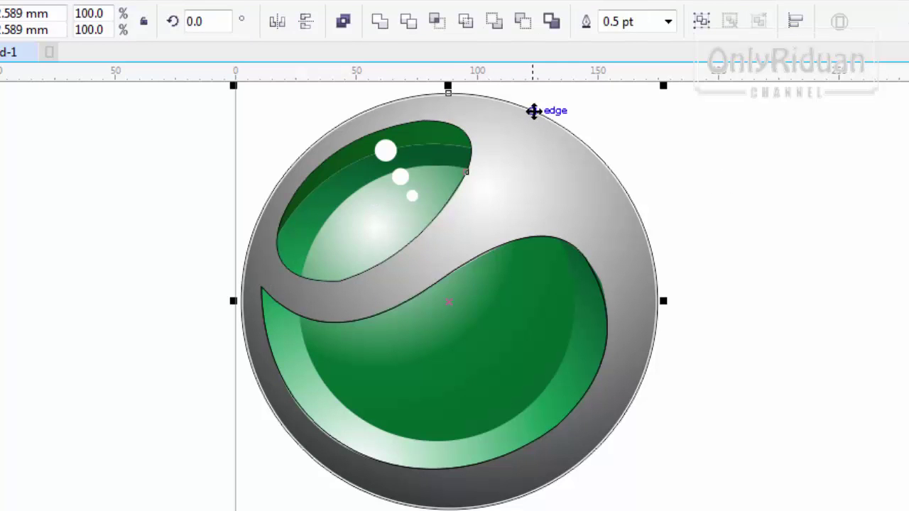
click(408, 22)
key(Escape)
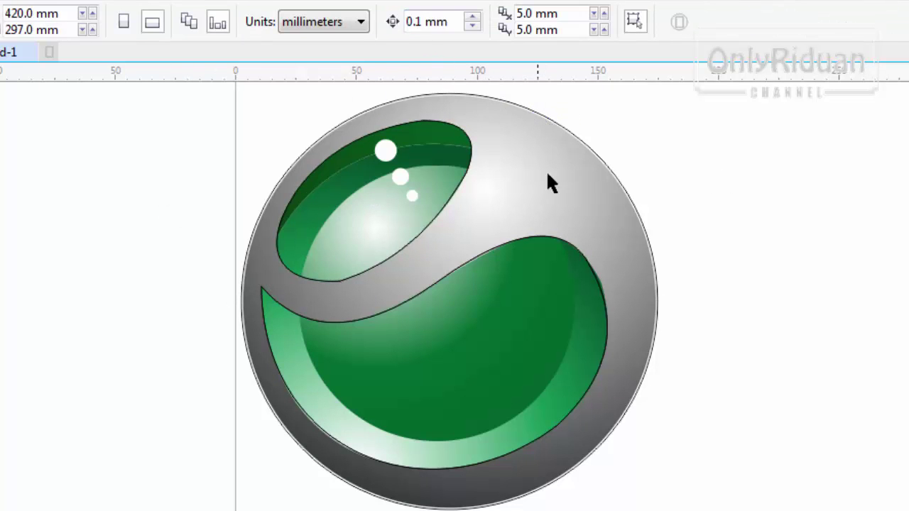
Move the trimmed outer circle off the reference sphere to check its cut-outs, and undo the move.
drag(578, 147, 908, 160)
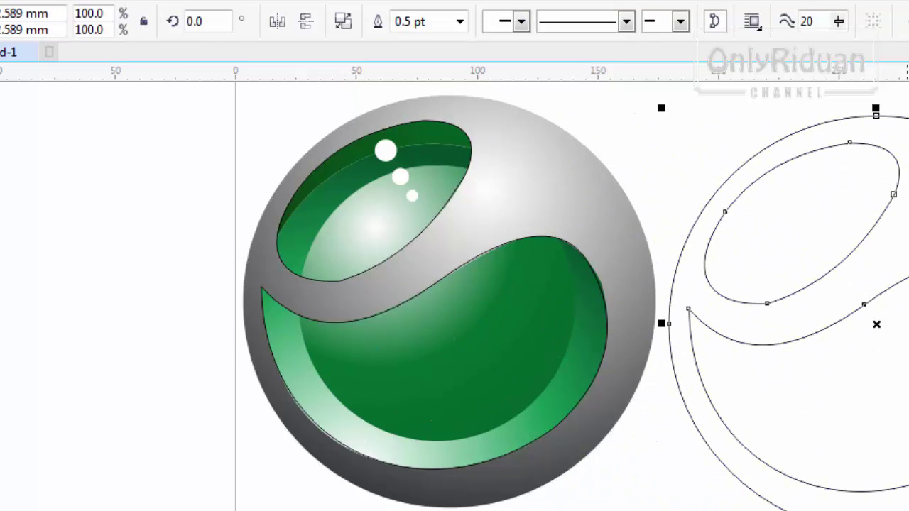
key(ctrl+z)
key(Escape)
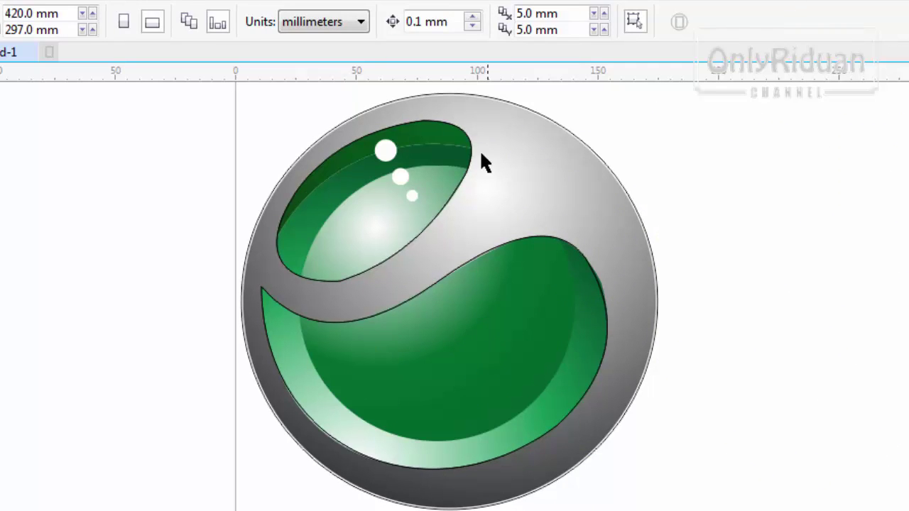
Move the separate traced outlines of both green shapes off the reference sphere and delete them.
drag(466, 139, 145, 177)
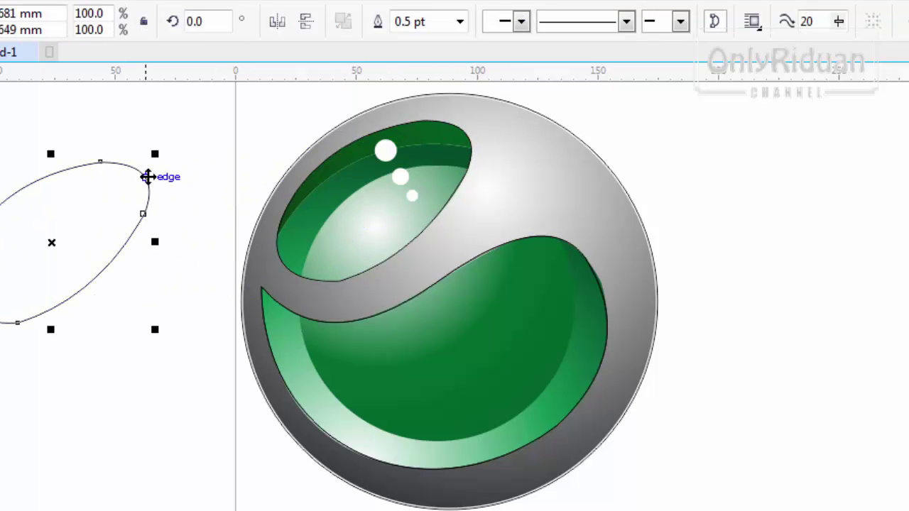
key(Delete)
drag(523, 247, 116, 256)
key(Delete)
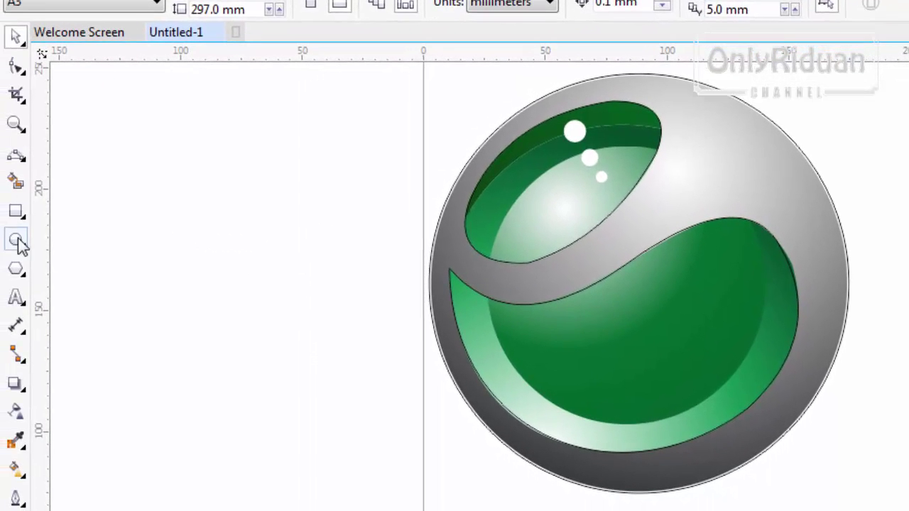
Draw a circle, place it over the reference sphere and enlarge it to about 145 mm in diameter.
click(15, 239)
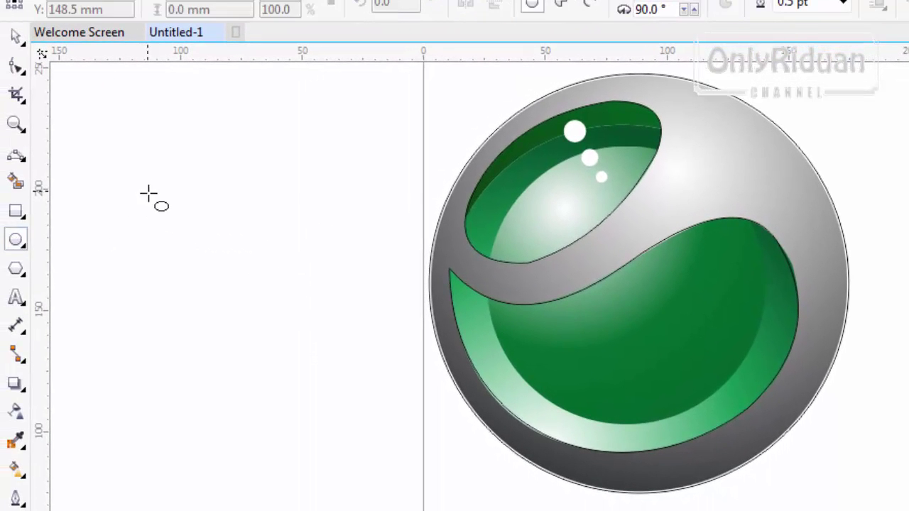
drag(147, 191, 421, 449)
click(16, 36)
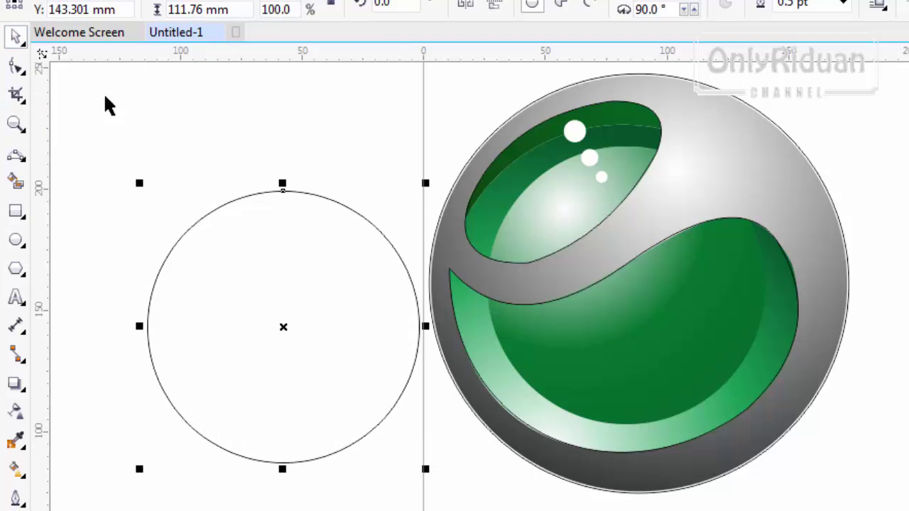
drag(300, 333, 602, 265)
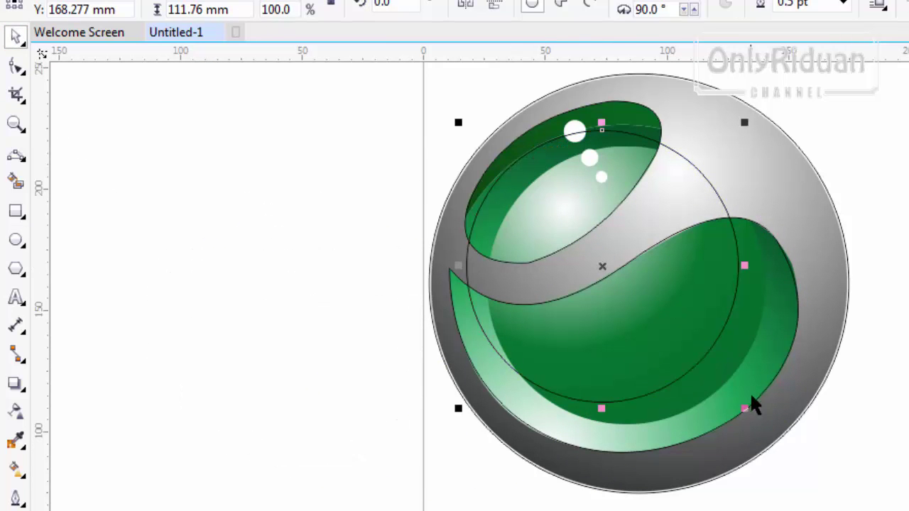
drag(744, 409, 824, 501)
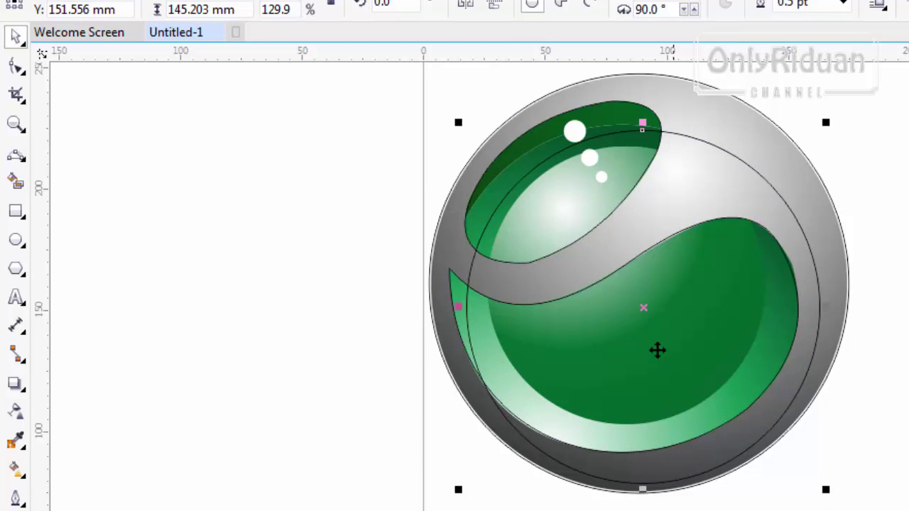
Align the 145 mm circle with the dark band's edge in the upper green shape, centred at about X 81.6, Y 154 mm.
mouse_move(647, 305)
mouse_down()
mouse_move(767, 325)
mouse_move(665, 318)
mouse_move(630, 300)
mouse_up()
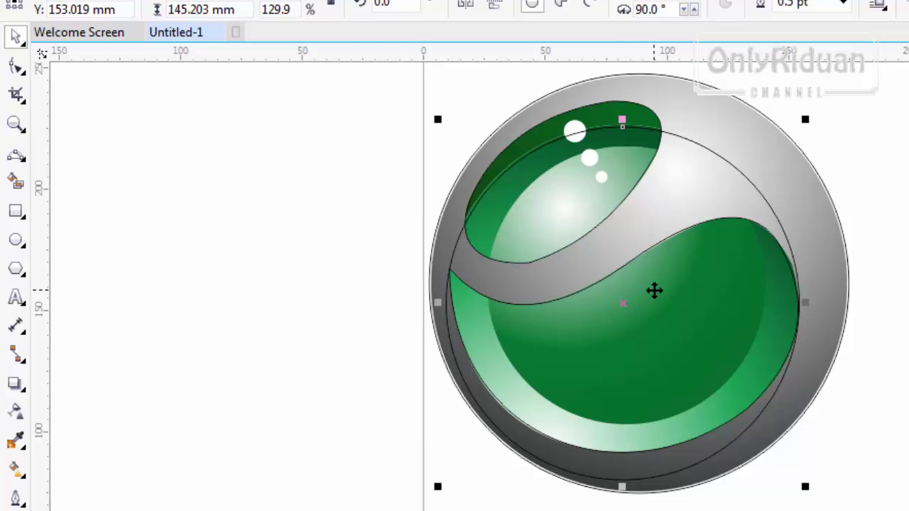
key(Up)
key(Up)
key(Up)
key(Up)
key(Up)
key(Up)
key(Up)
key(Up)
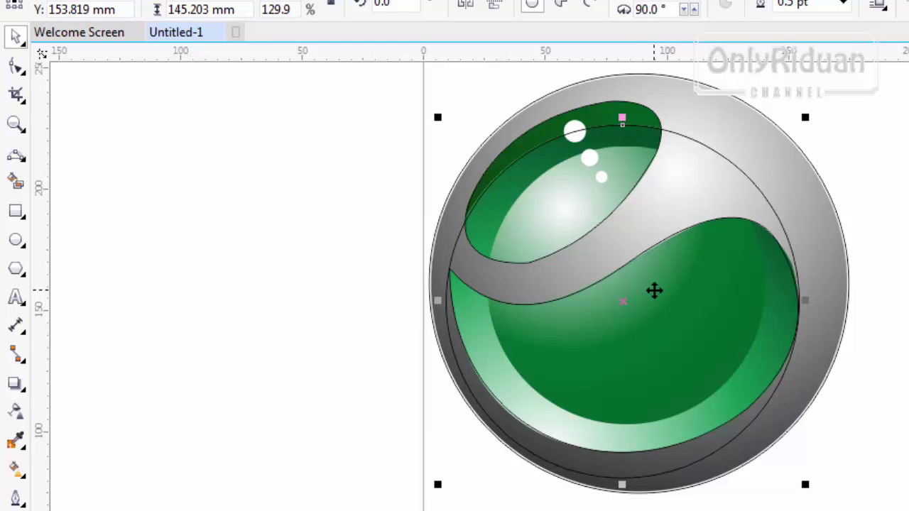
key(Up)
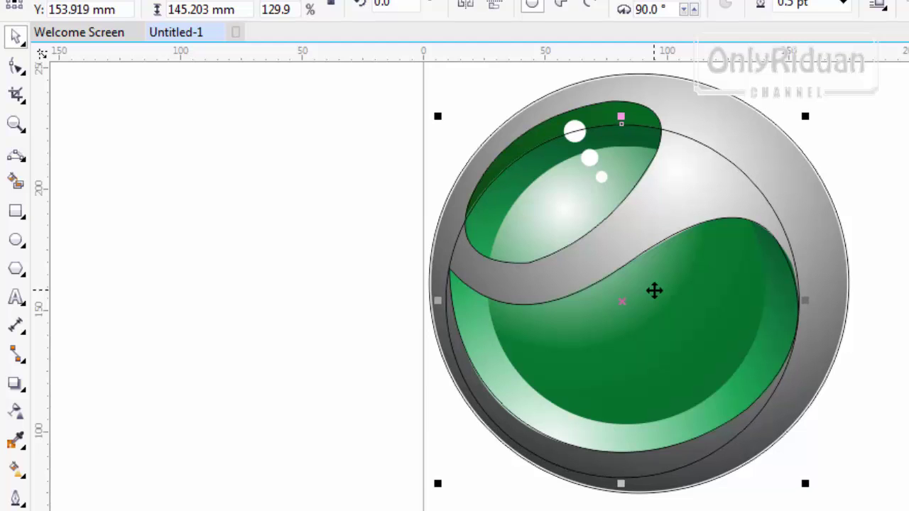
key(Up)
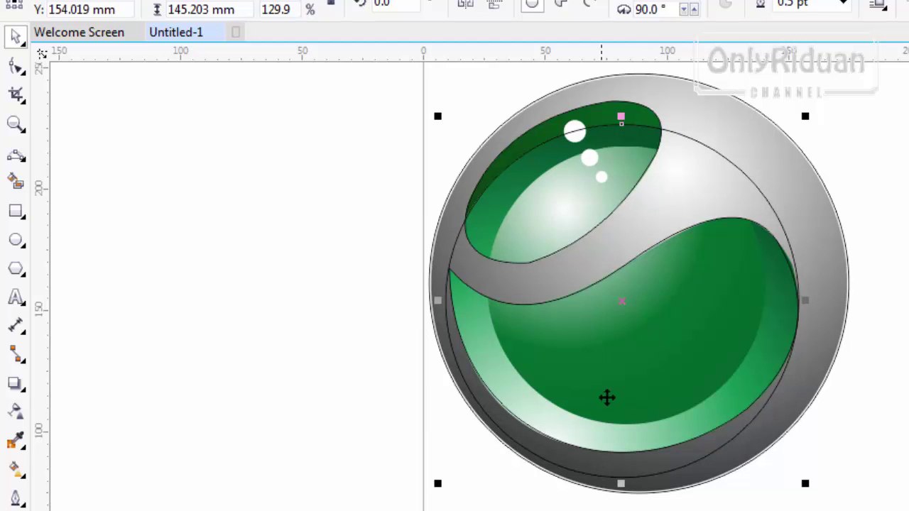
Draw a second circle about 102 mm in diameter and place it over the sphere's inner green area.
click(17, 239)
drag(138, 176, 350, 423)
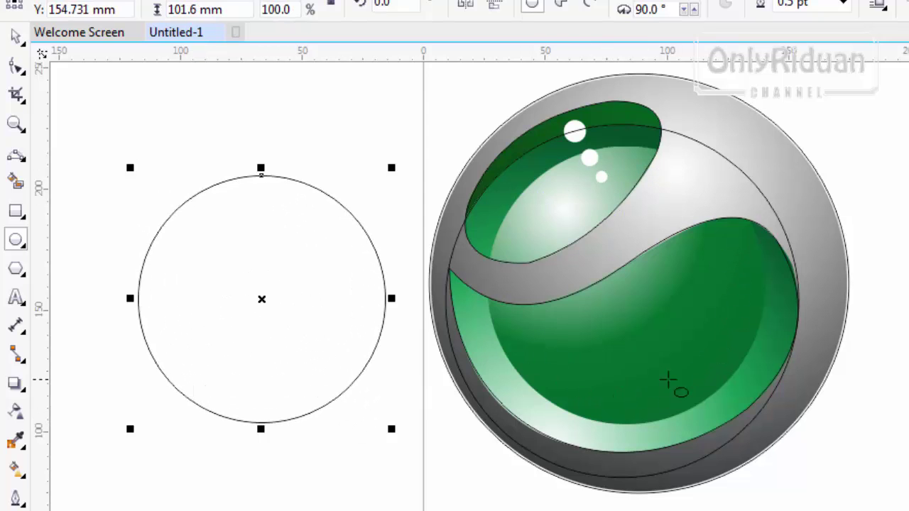
click(16, 35)
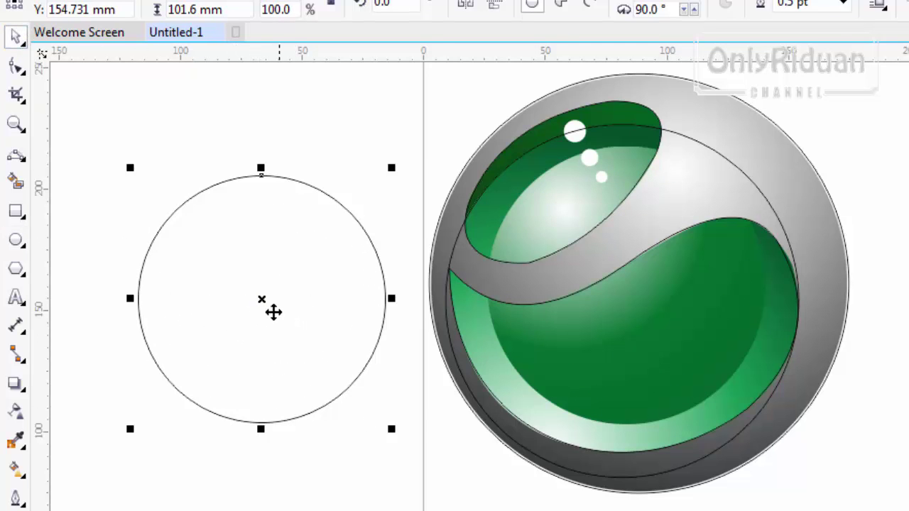
drag(261, 299, 619, 274)
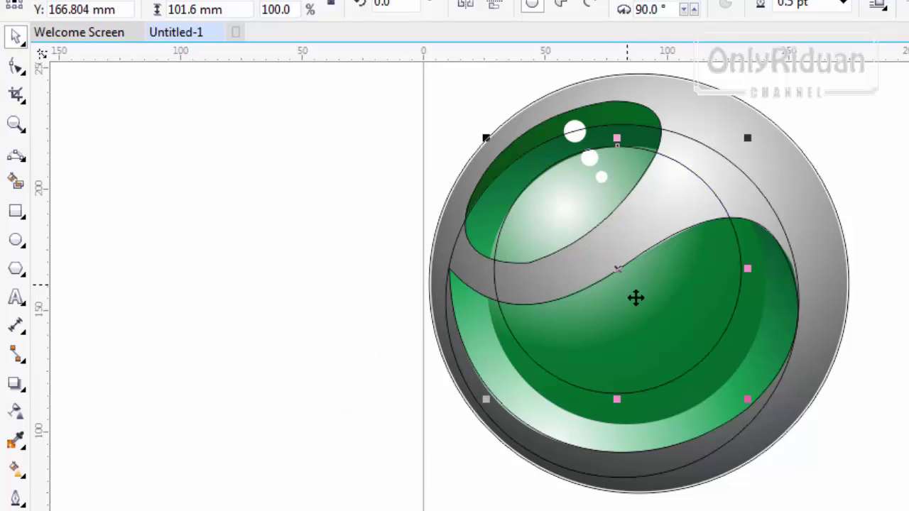
Enlarge the inner circle to about 115 mm and centre it at about X 83.3, Y 160.5 mm, following the inner green edge.
drag(751, 402, 778, 436)
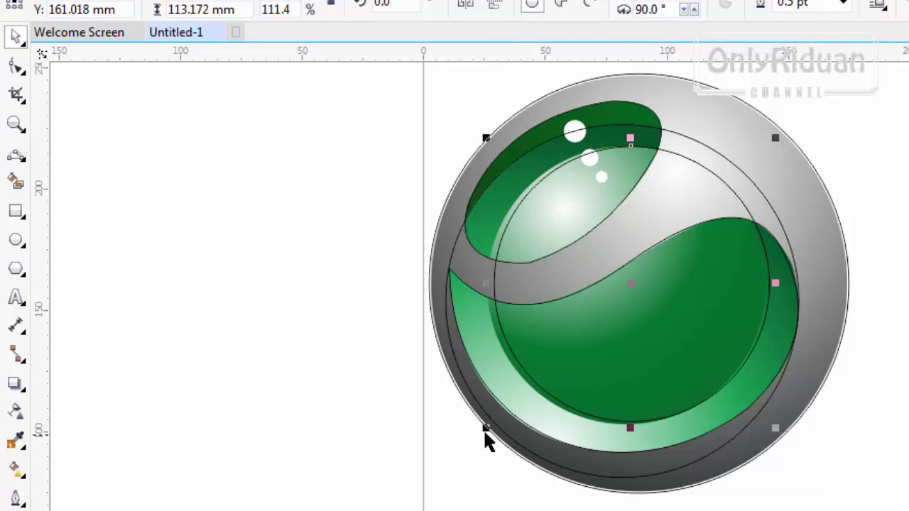
drag(485, 429, 473, 438)
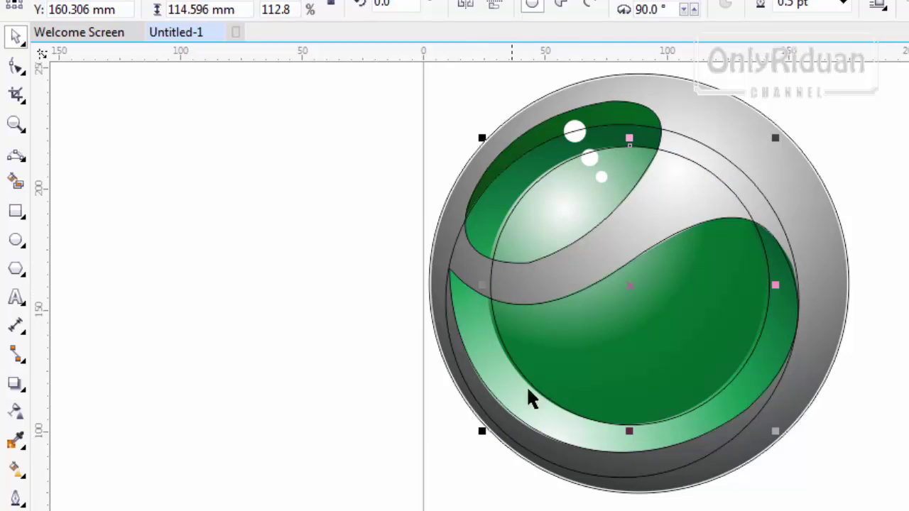
mouse_move(632, 296)
mouse_down()
mouse_move(679, 325)
mouse_move(908, 320)
mouse_move(743, 324)
mouse_move(623, 287)
mouse_up()
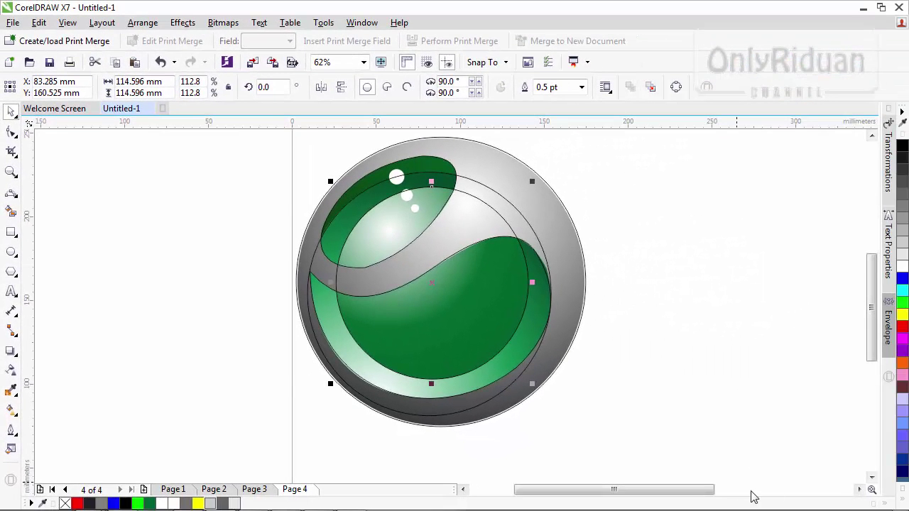
click(860, 489)
click(859, 490)
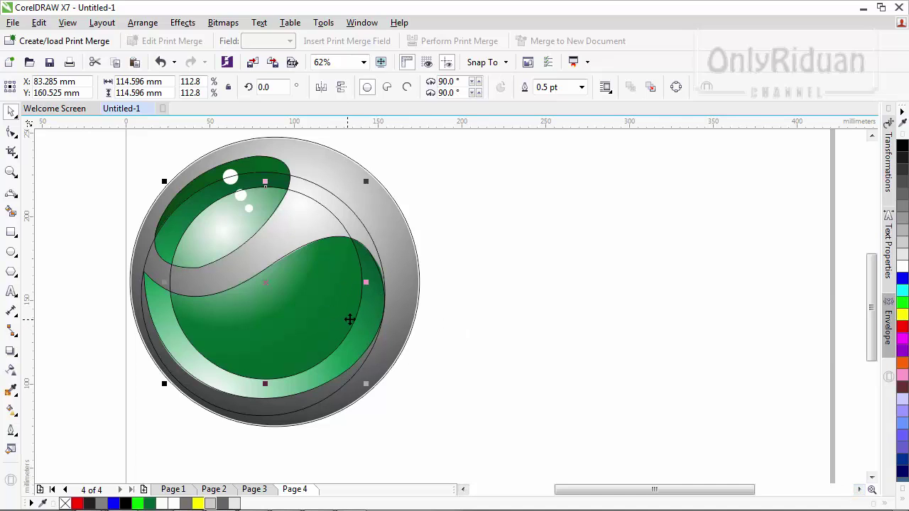
click(66, 226)
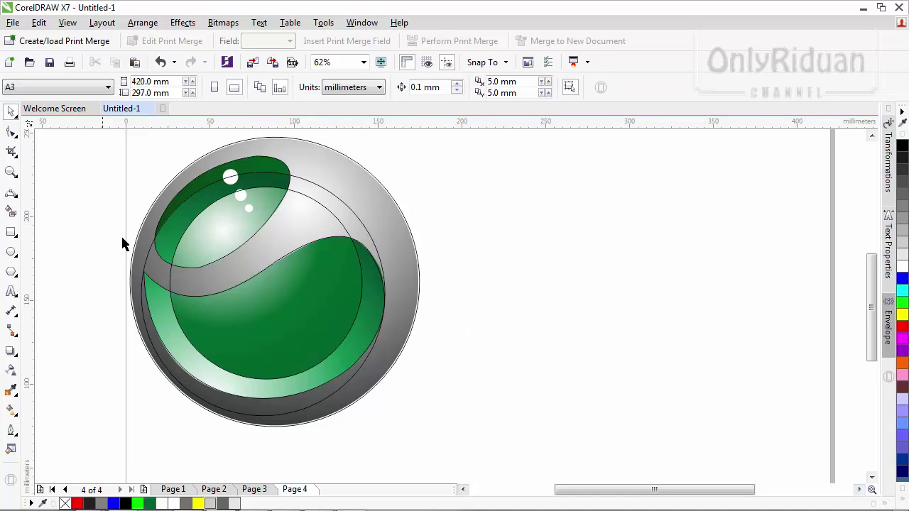
click(313, 204)
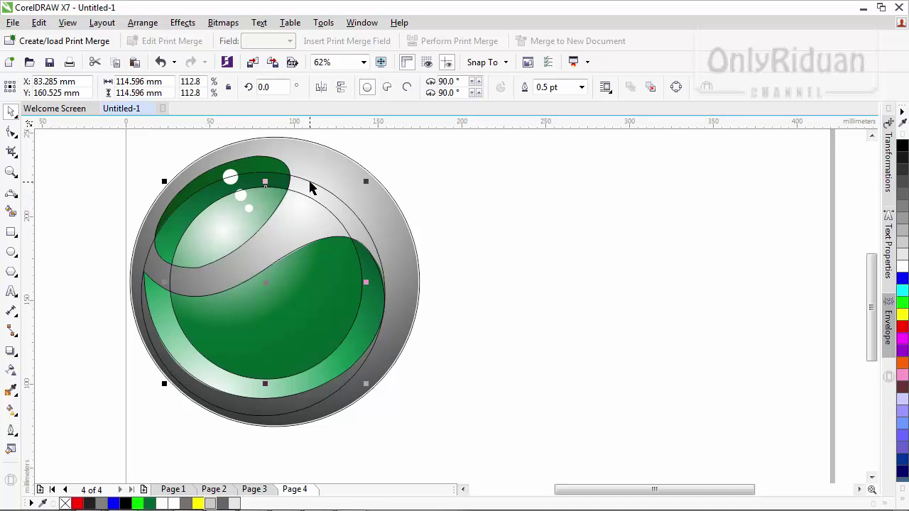
shift+click(311, 186)
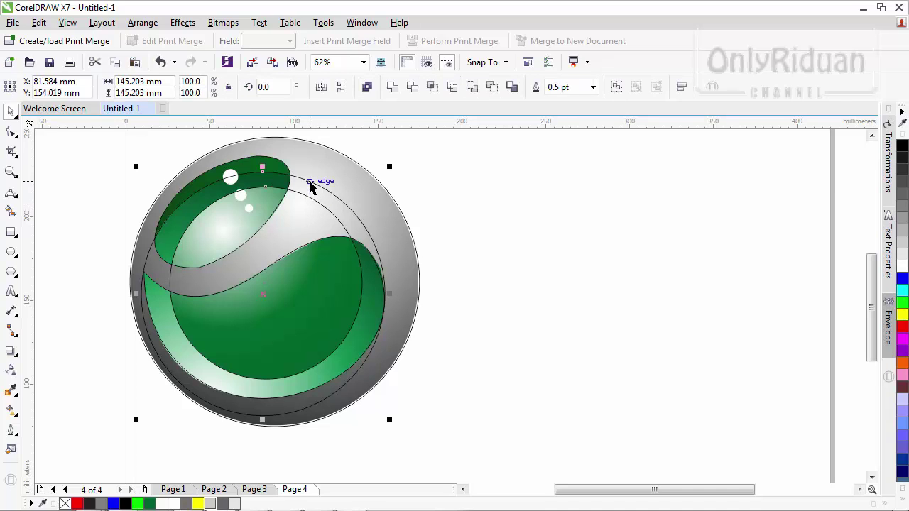
click(479, 226)
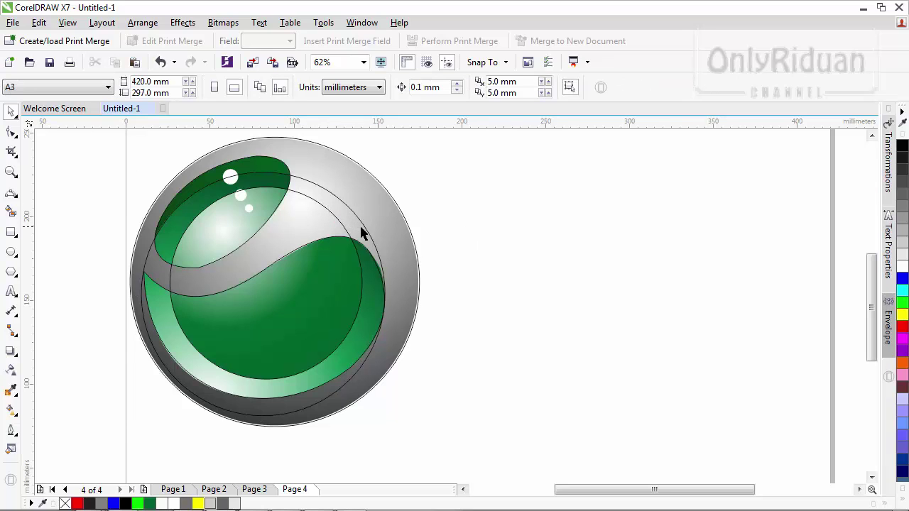
Move both inner circles and the trimmed outer circle together onto the empty page area beside the reference sphere.
click(318, 208)
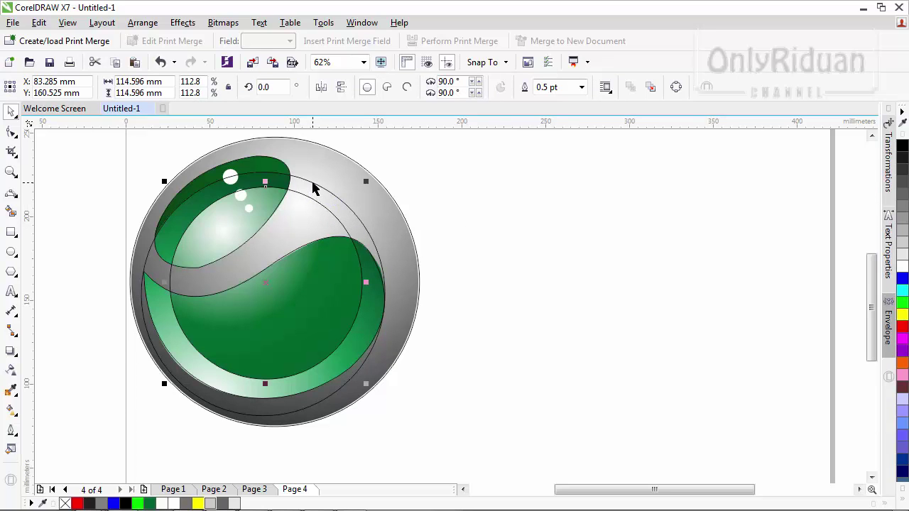
shift+click(313, 188)
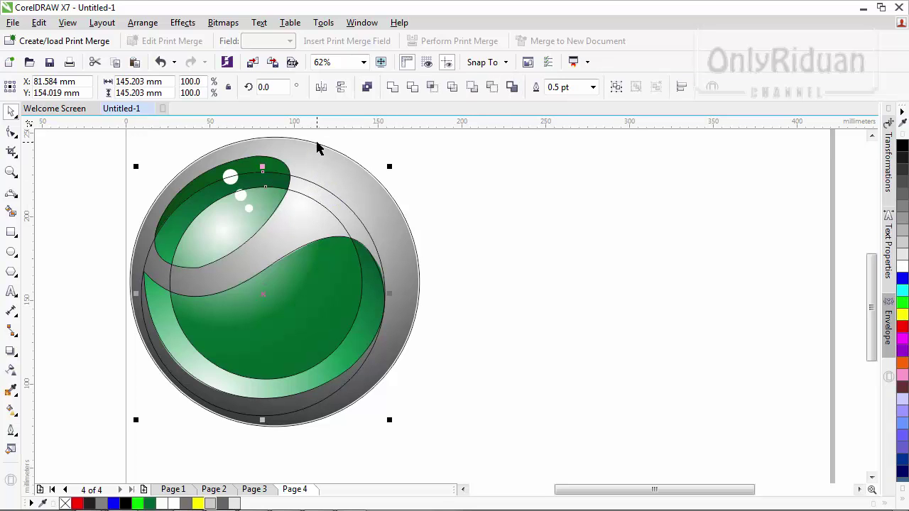
shift+click(318, 147)
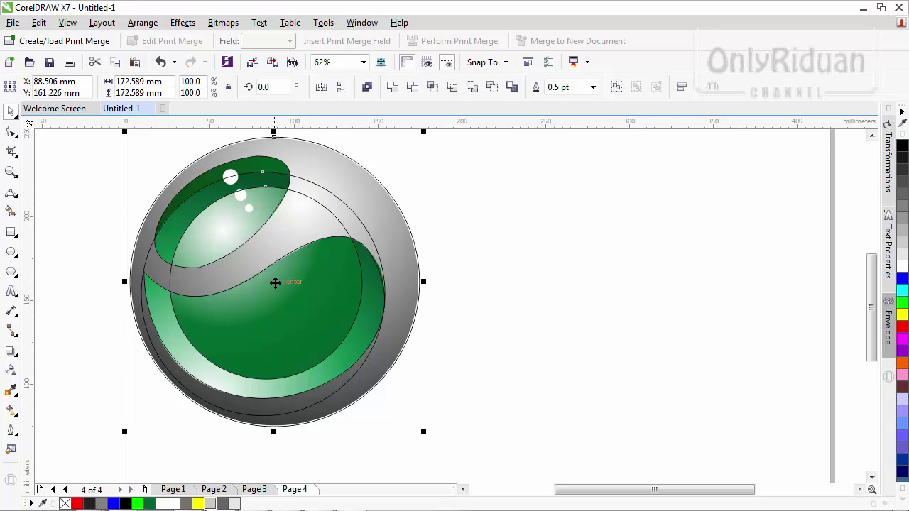
drag(274, 282, 615, 301)
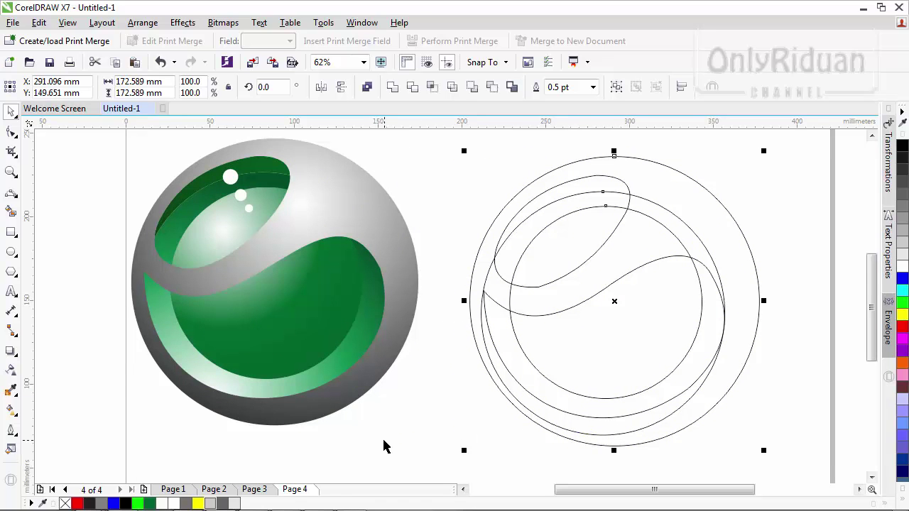
Fill the thin crescent at the upper edge of the small oval opening with grey using Smart Fill.
click(410, 422)
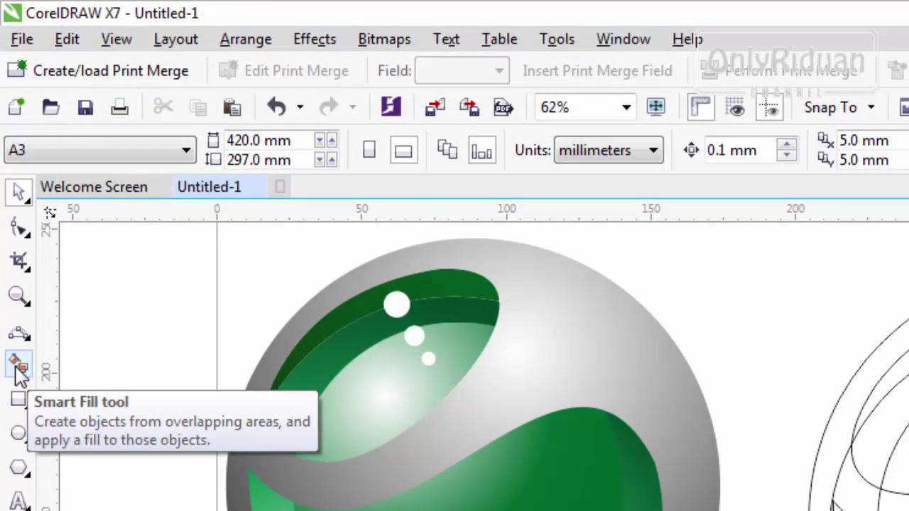
click(17, 370)
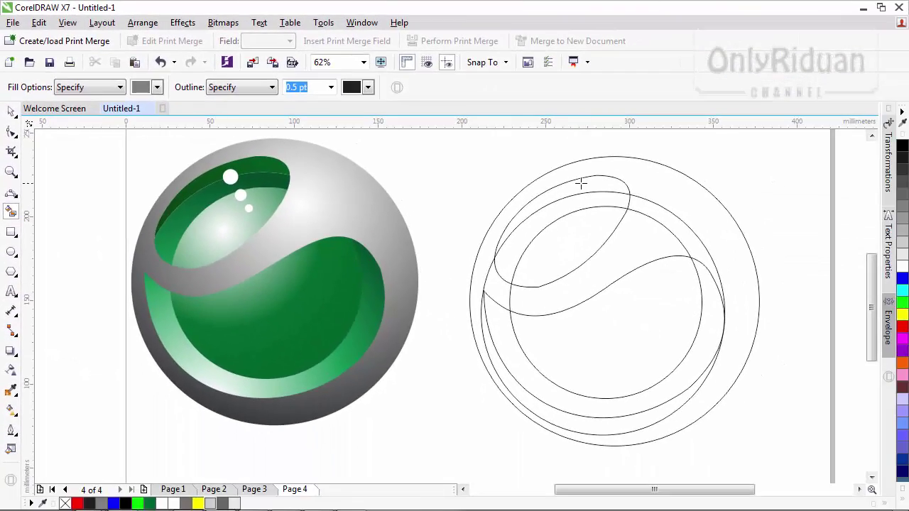
click(907, 290)
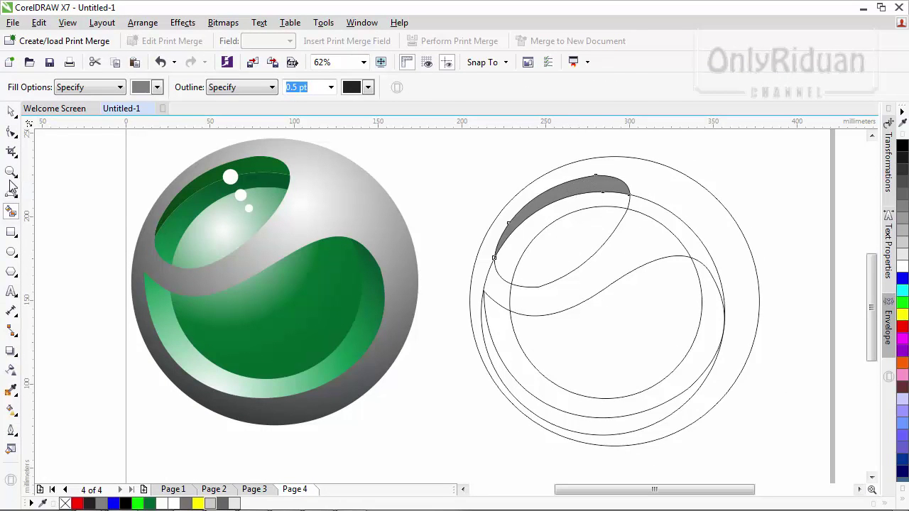
Try moving the filled crescent away from the sphere outlines and undo the move.
click(11, 112)
drag(561, 218, 772, 210)
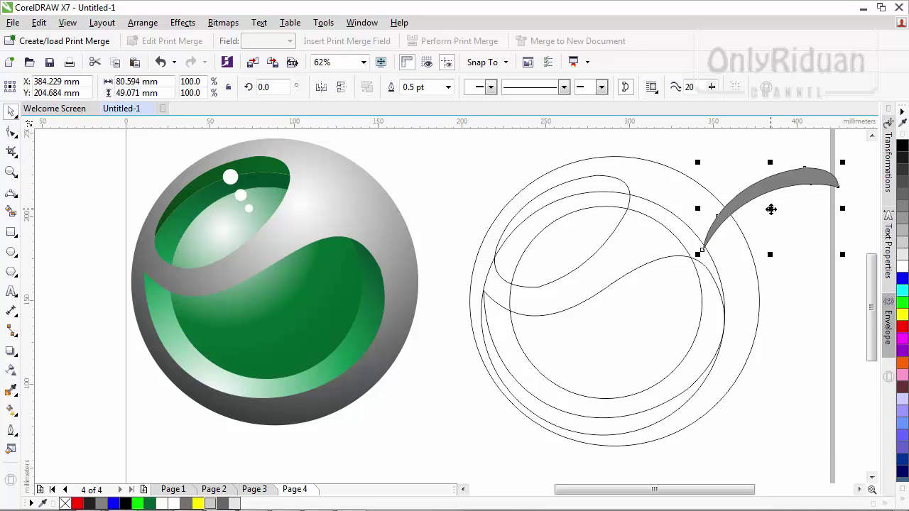
key(ctrl+z)
click(414, 166)
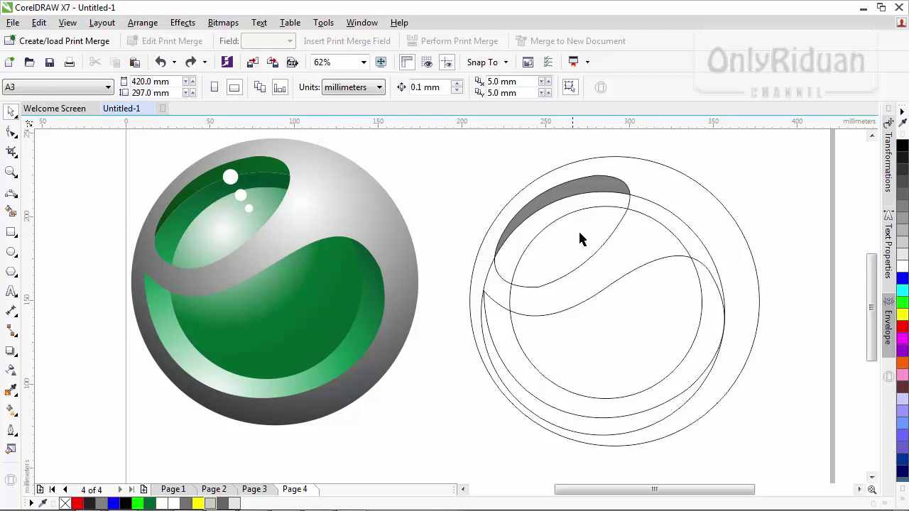
Give the trimmed outer sphere an elliptical fountain fill, with its white centre at the upper right and black end at the lower edge.
click(696, 198)
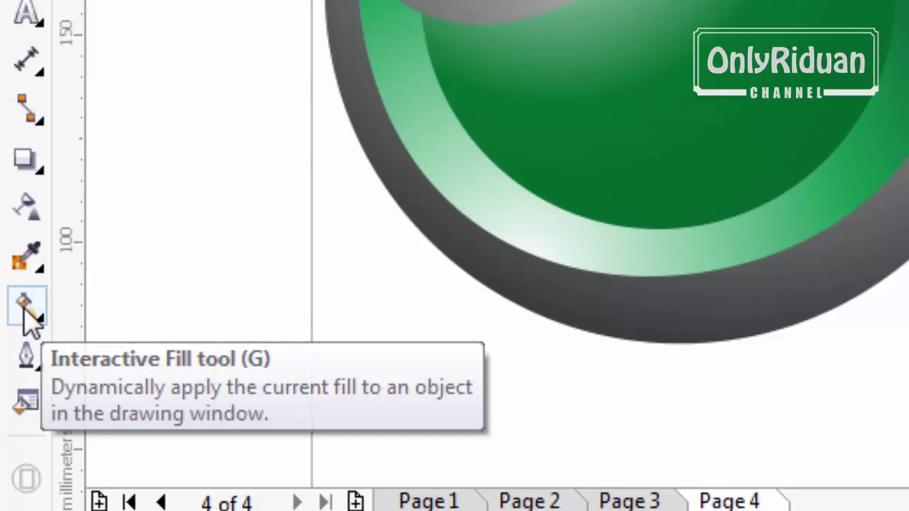
click(27, 262)
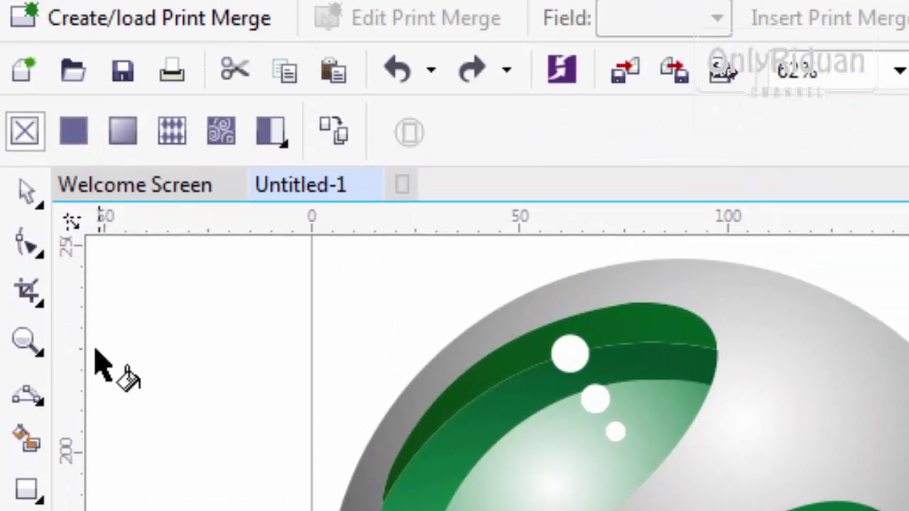
click(126, 146)
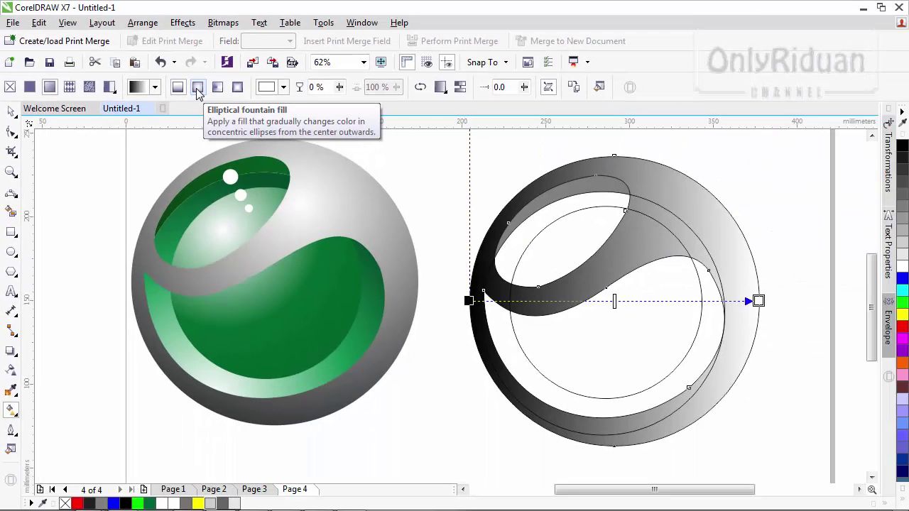
click(198, 86)
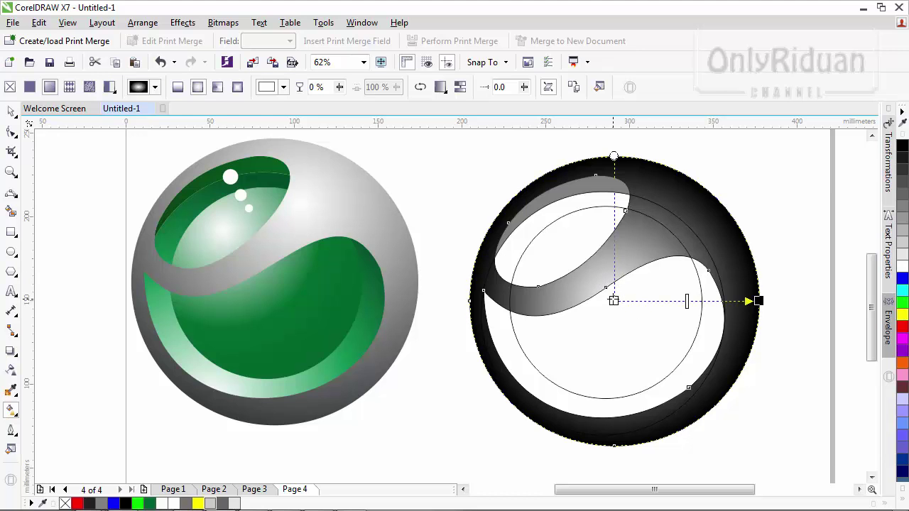
drag(614, 301, 639, 221)
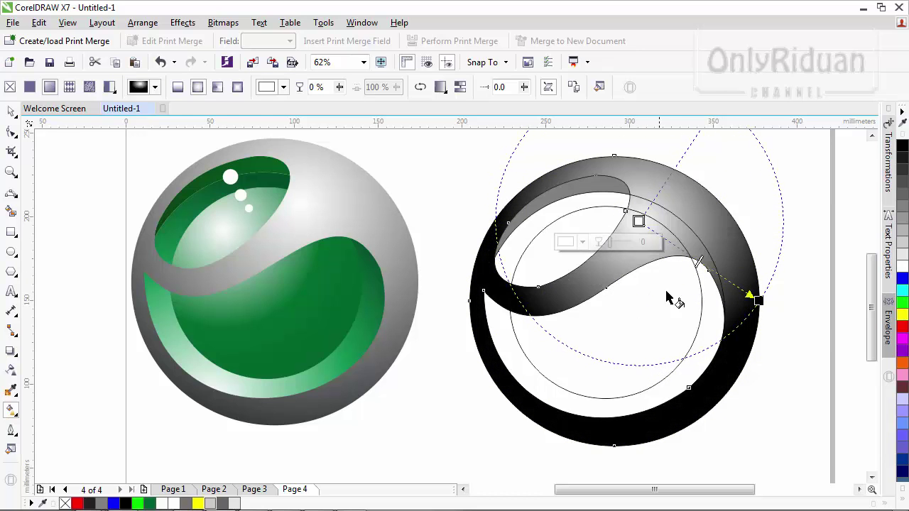
drag(759, 300, 587, 443)
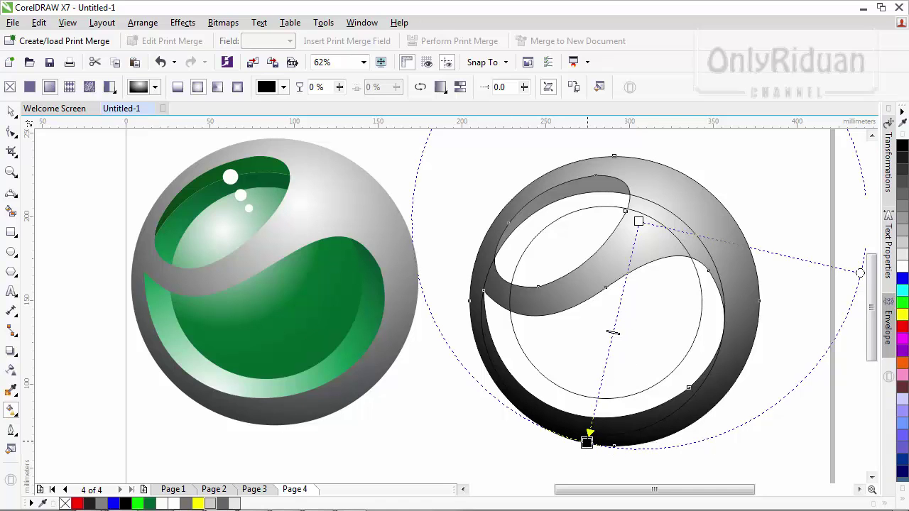
Set the outer sphere gradient's end colour to dark grey #3D3E3F, sampled from the reference sphere's lower rim.
click(587, 442)
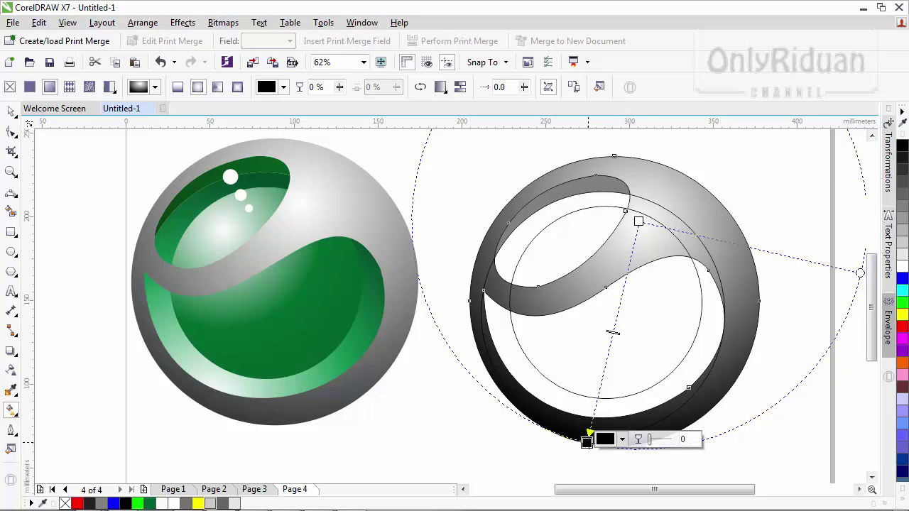
click(621, 440)
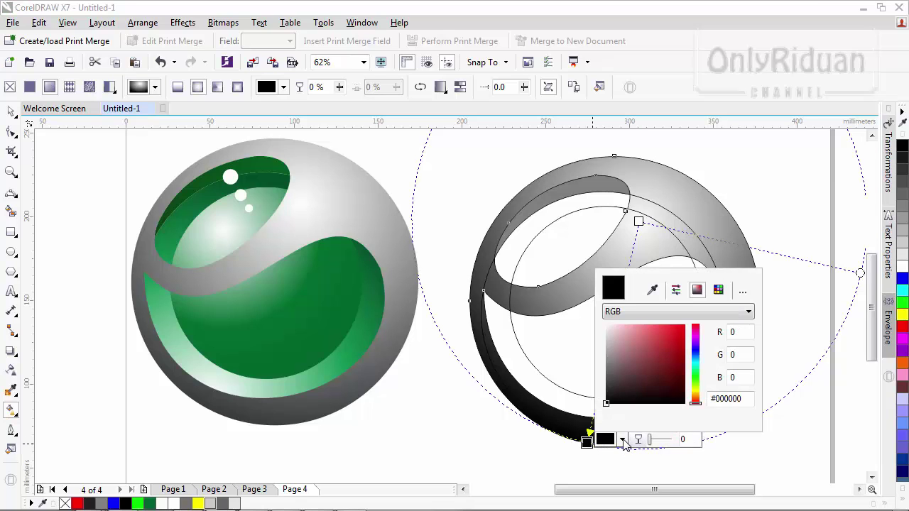
click(652, 293)
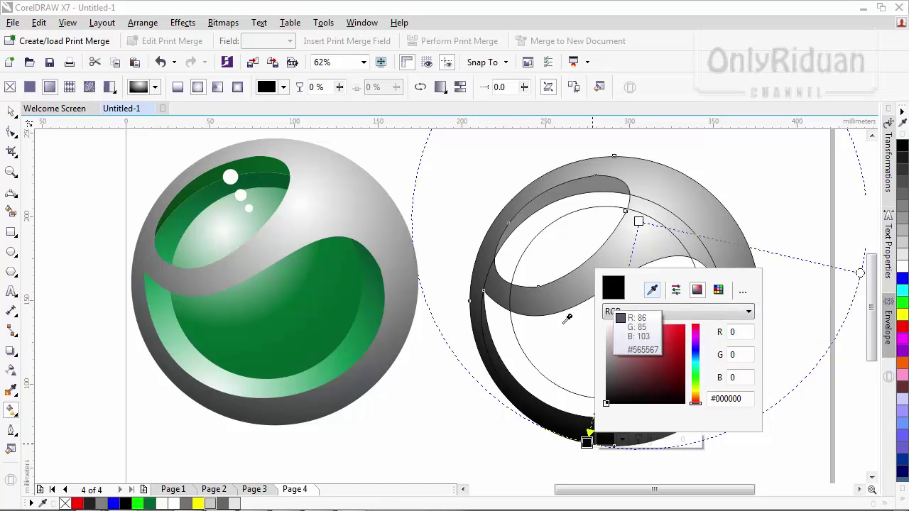
click(266, 420)
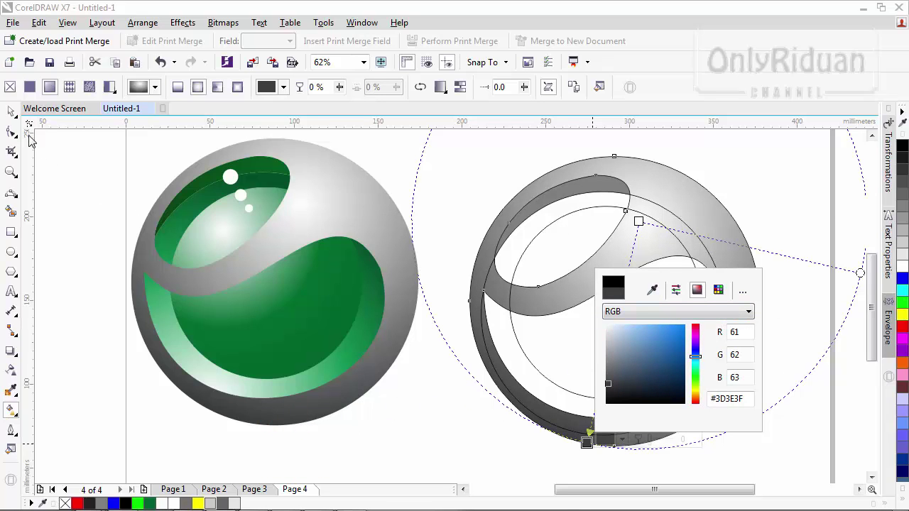
click(12, 115)
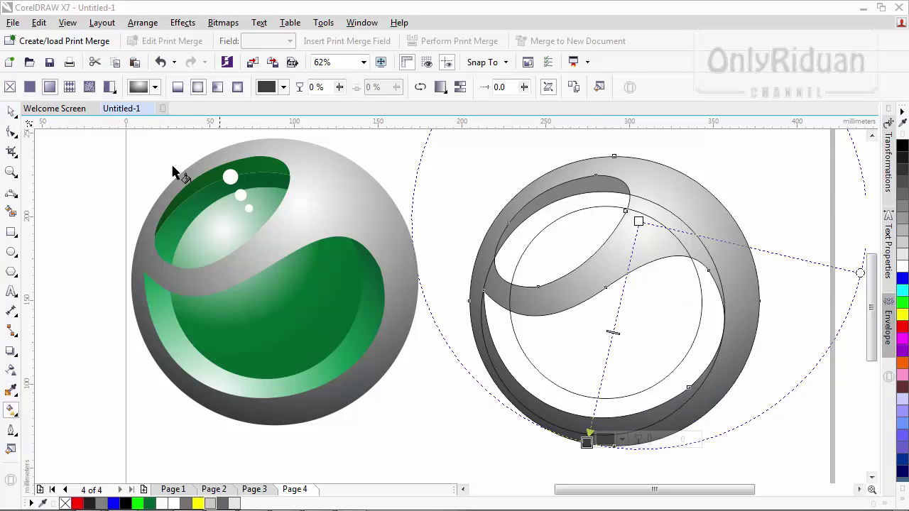
click(440, 165)
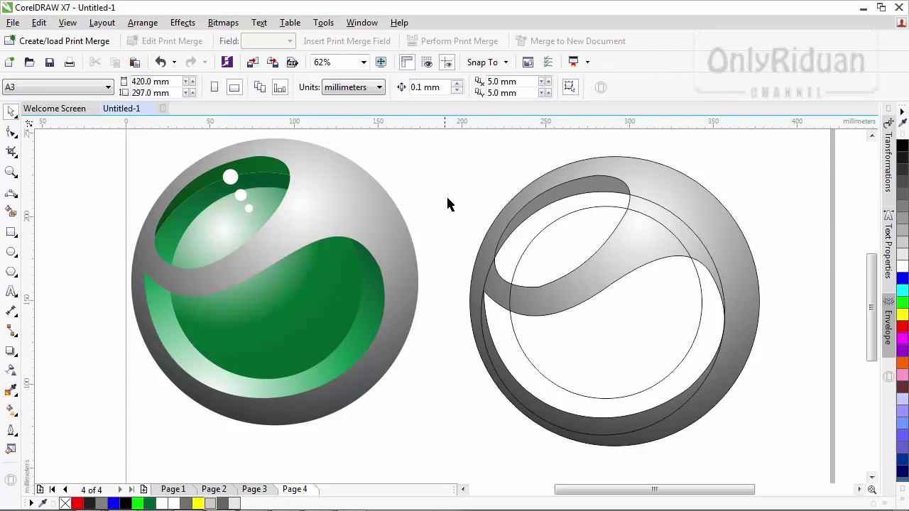
Give the 145 mm circle an elliptical fountain fill, with its white centre at the lower left and black end at the upper edge.
click(482, 319)
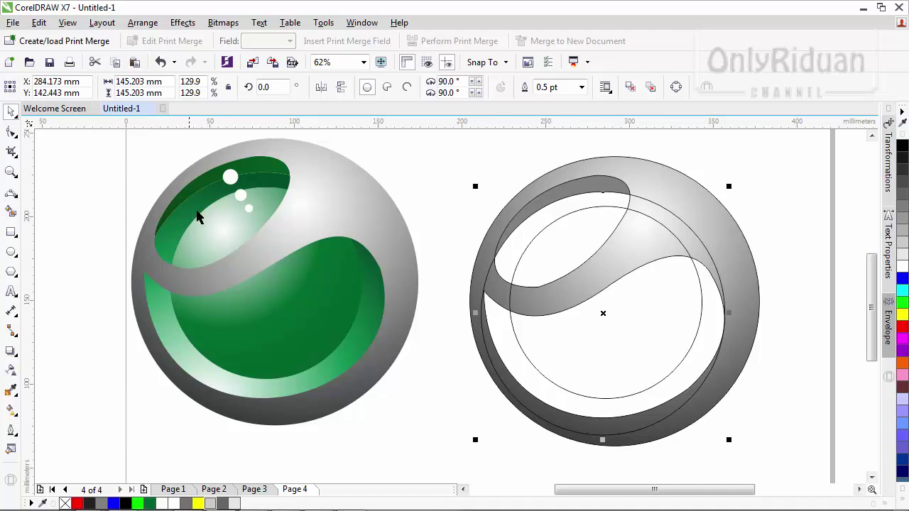
click(11, 412)
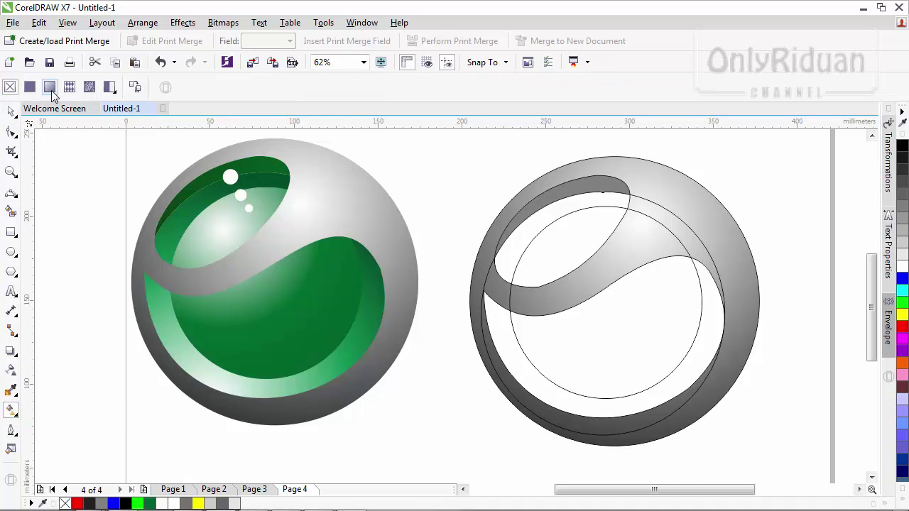
click(49, 88)
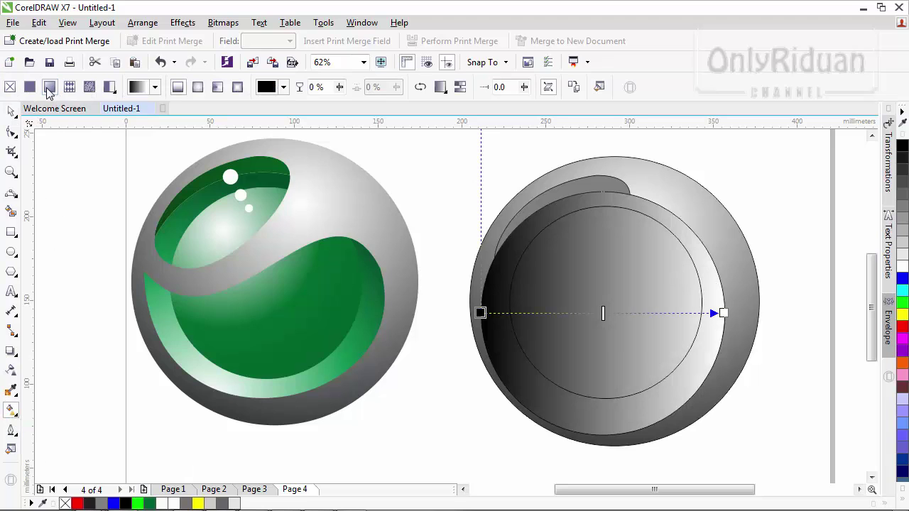
click(199, 88)
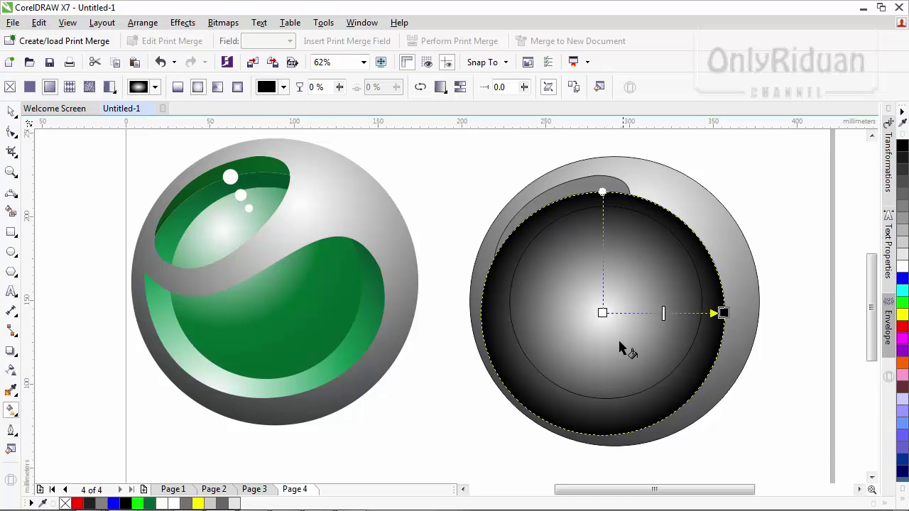
drag(603, 313, 563, 416)
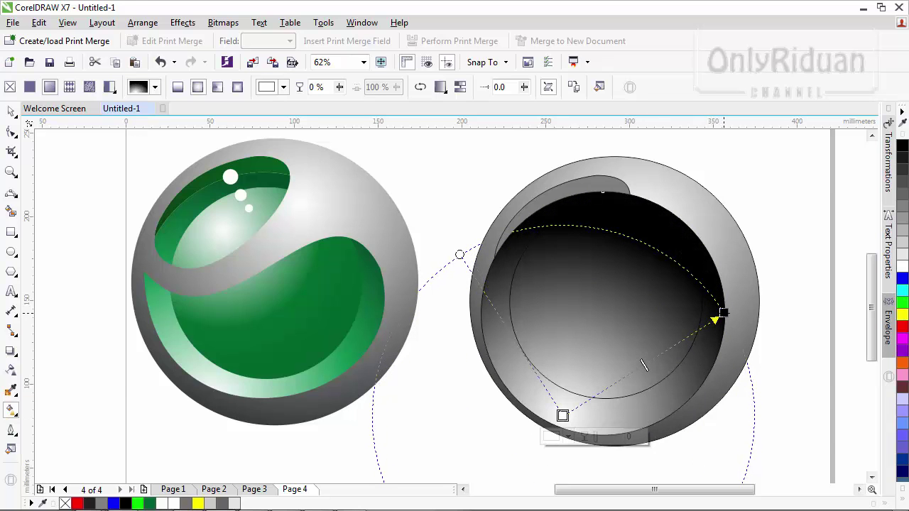
drag(723, 313, 615, 193)
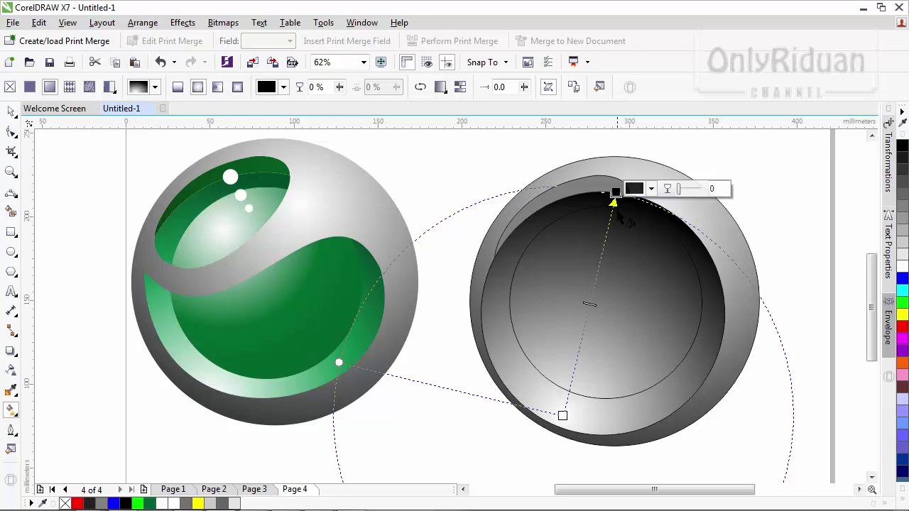
drag(615, 192, 629, 194)
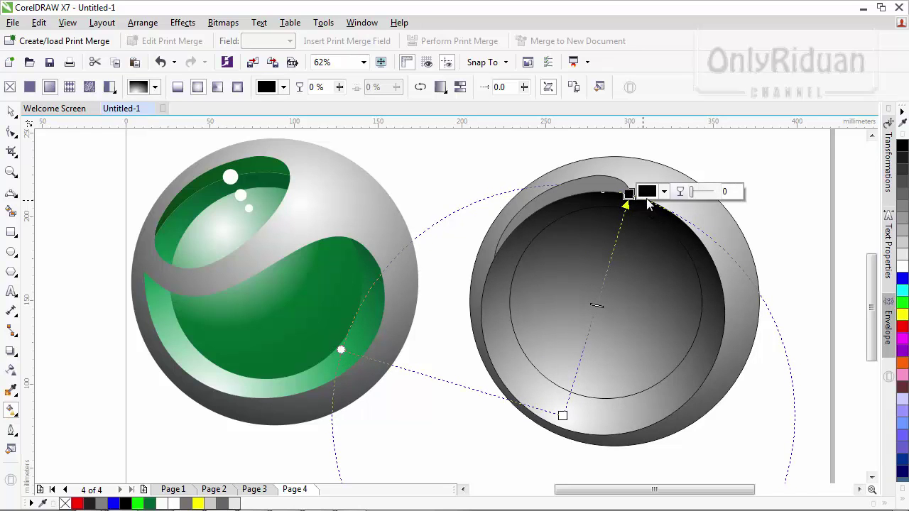
Set the 145 mm circle gradient's end colour to dark green #014D27, sampled from the reference's upper dark band.
click(664, 191)
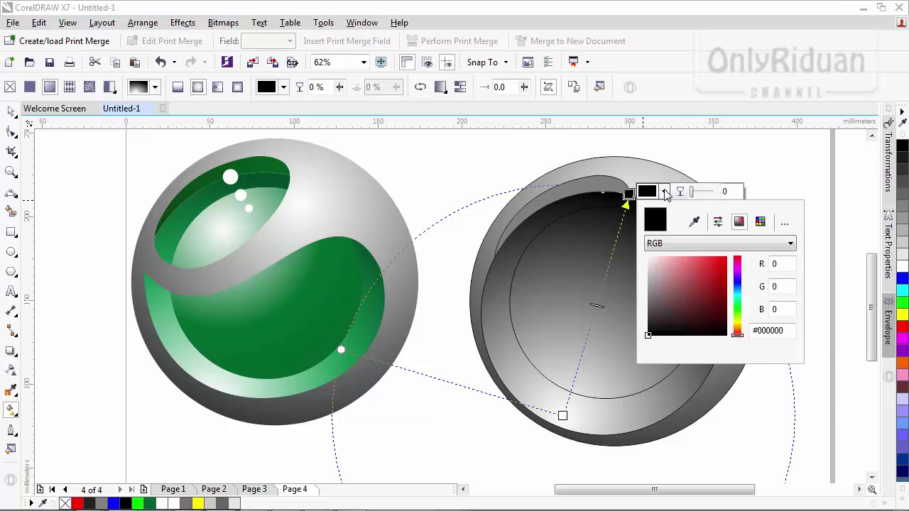
click(694, 223)
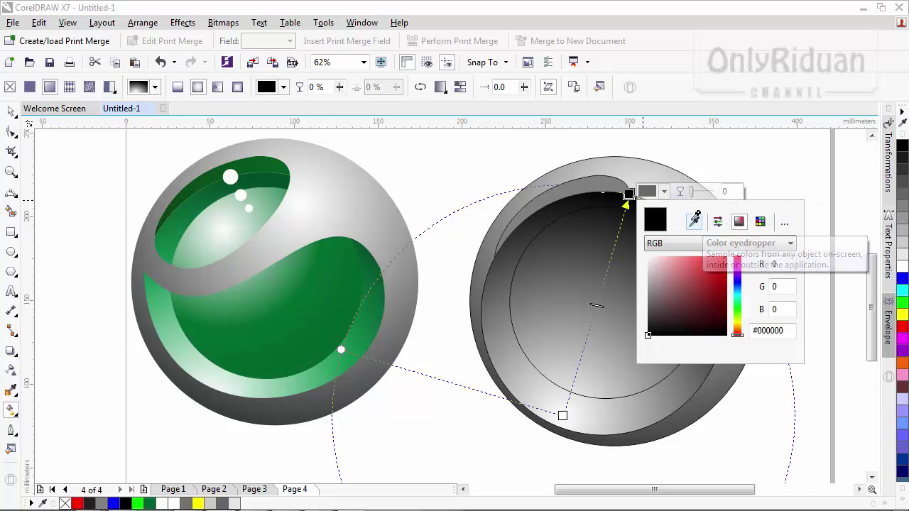
click(285, 176)
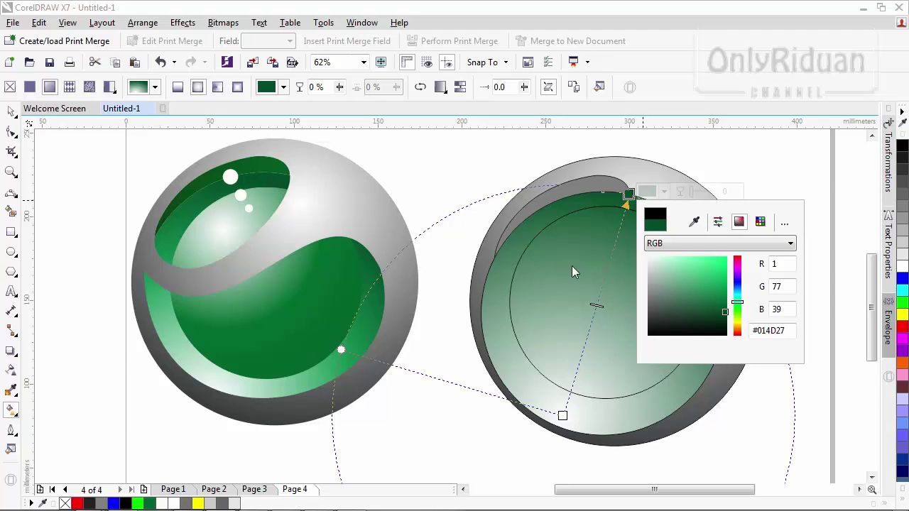
click(608, 267)
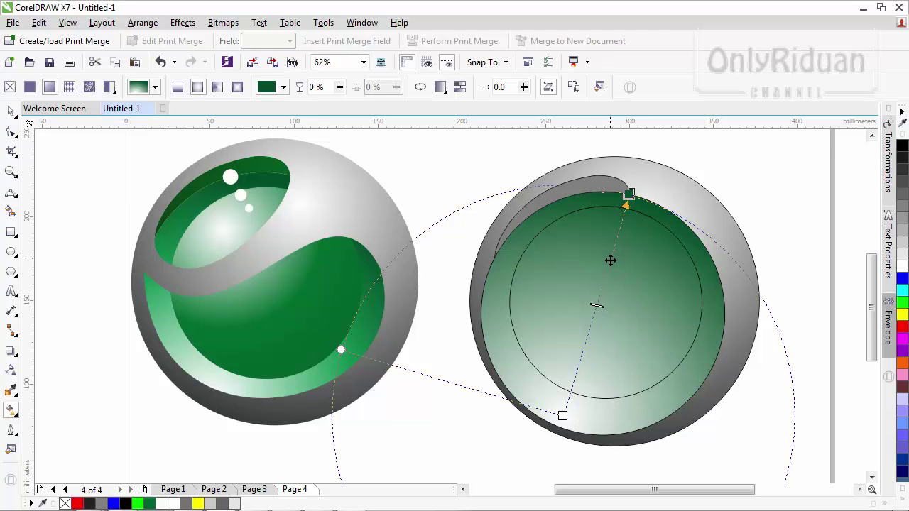
Add an intermediate colour node at 30% on the circle's gradient and set it to green #076436, sampled from the reference band.
double_click(610, 261)
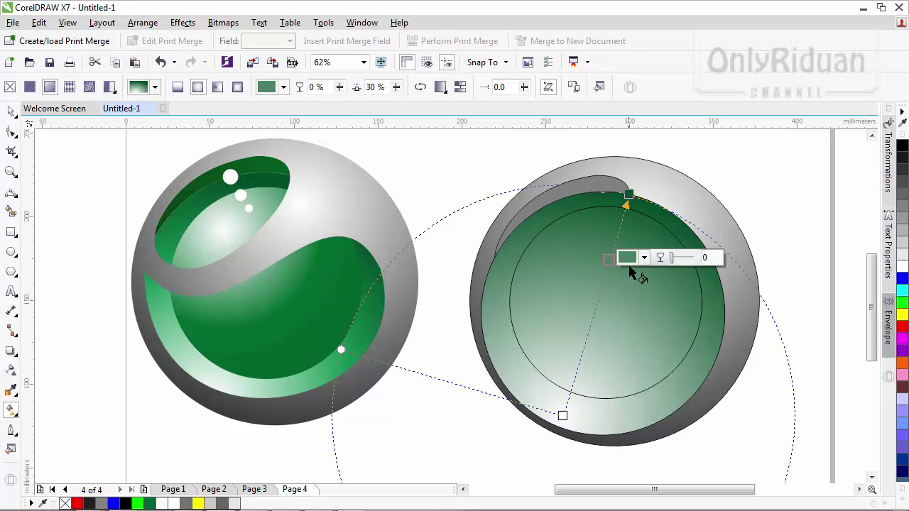
click(645, 257)
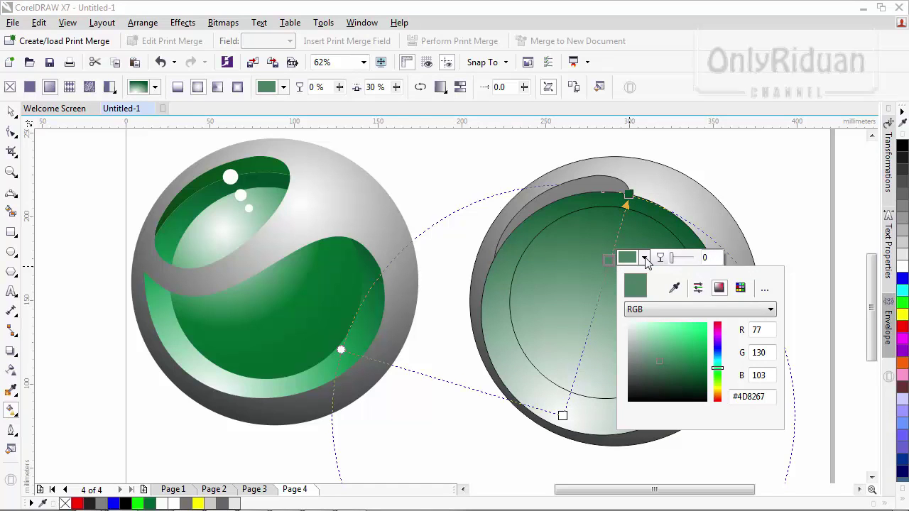
click(674, 288)
click(199, 211)
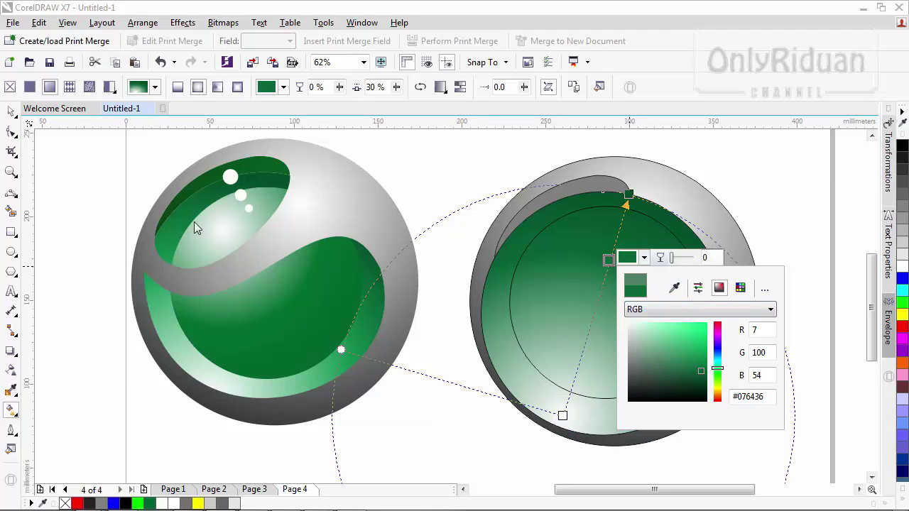
click(11, 111)
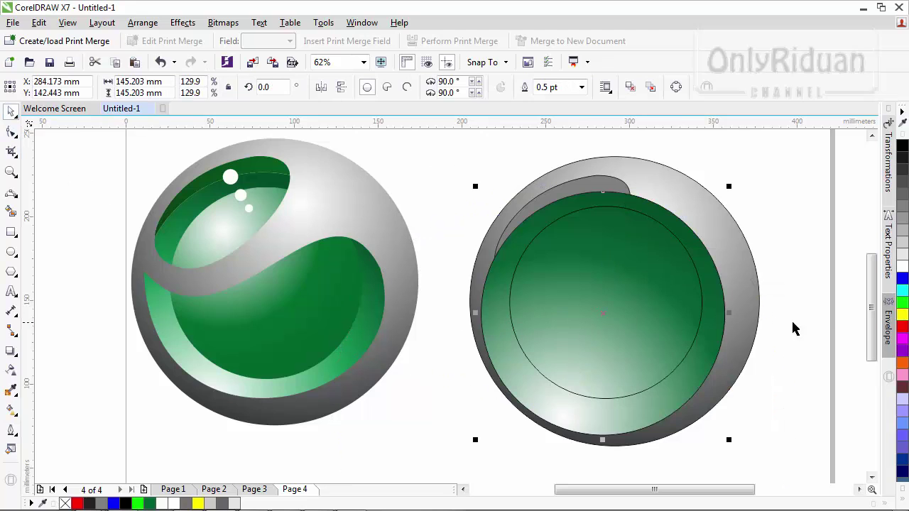
click(801, 380)
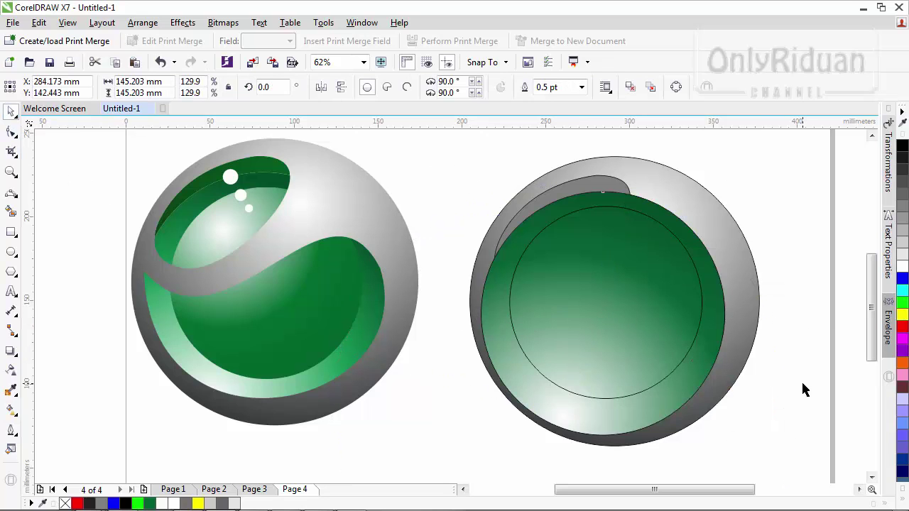
Send the green gradient circle back in the stacking order, behind the grey crescent and trimmed outer sphere.
click(689, 383)
key(ctrl+Page_Down)
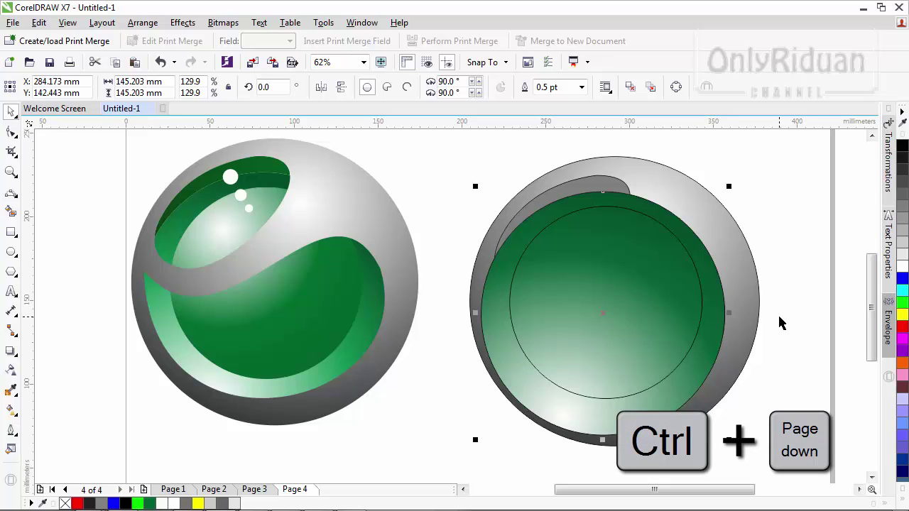
key(ctrl+Page_Down)
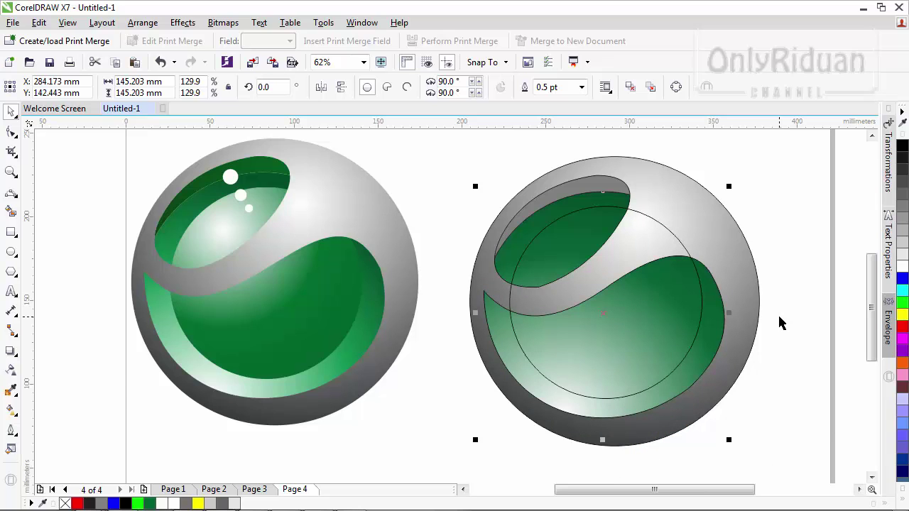
Undo the 145 mm circle's stacking change and send the circle to the back of the layer again.
click(789, 220)
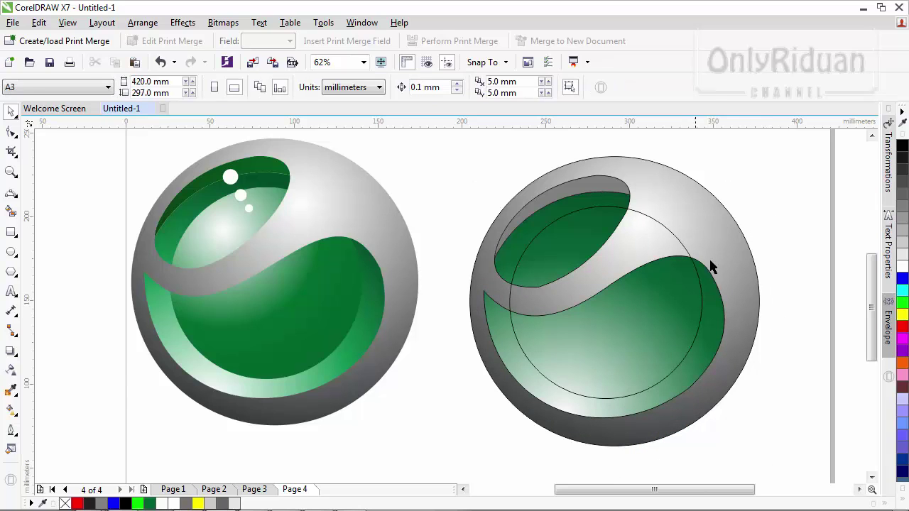
key(ctrl+z)
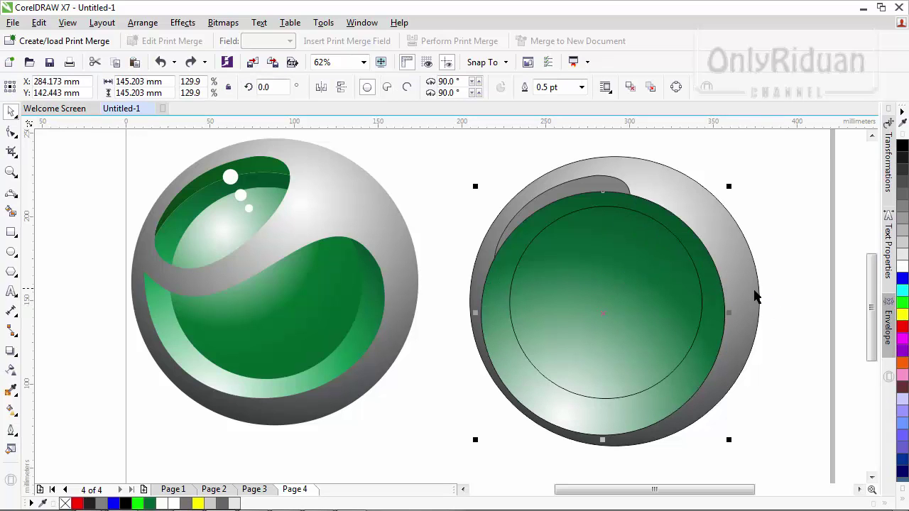
click(142, 24)
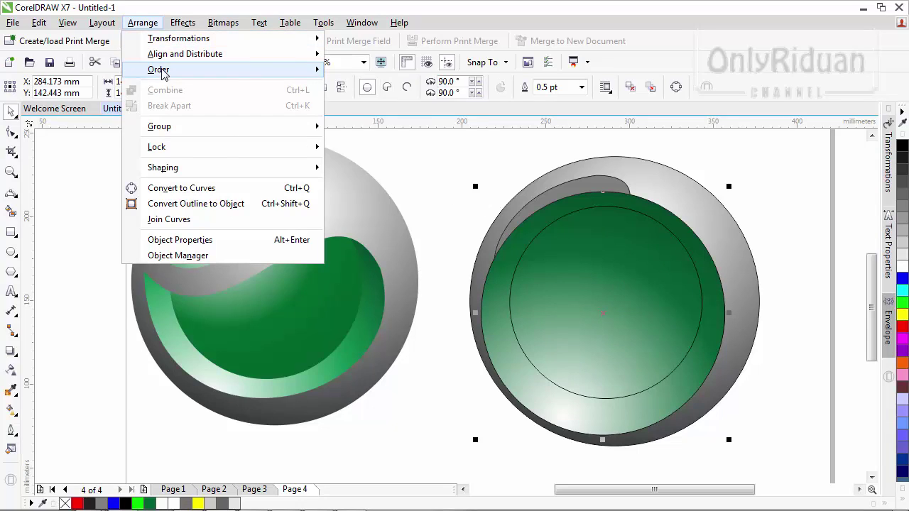
mouse_move(162, 72)
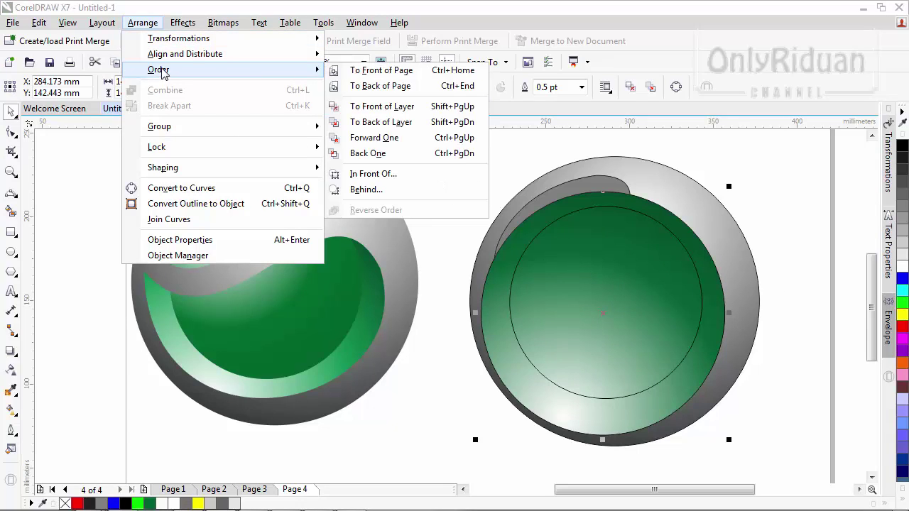
click(381, 122)
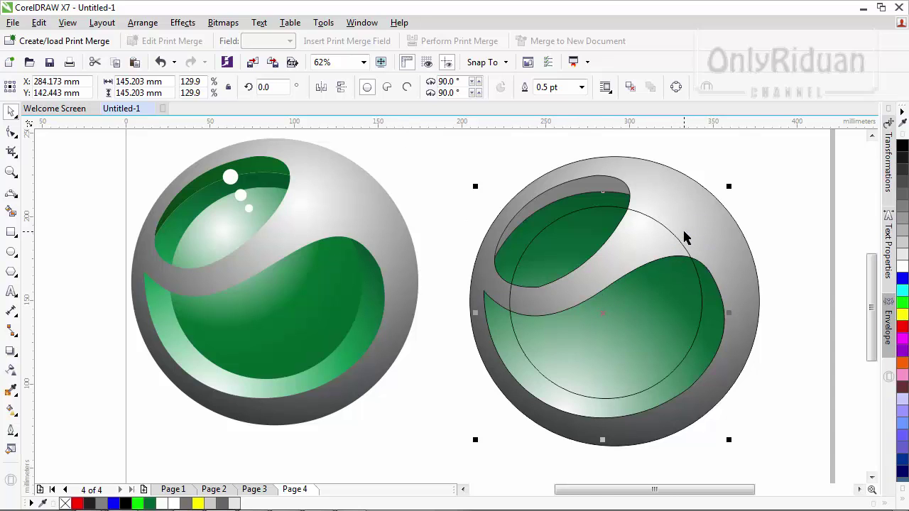
key(ctrl+z)
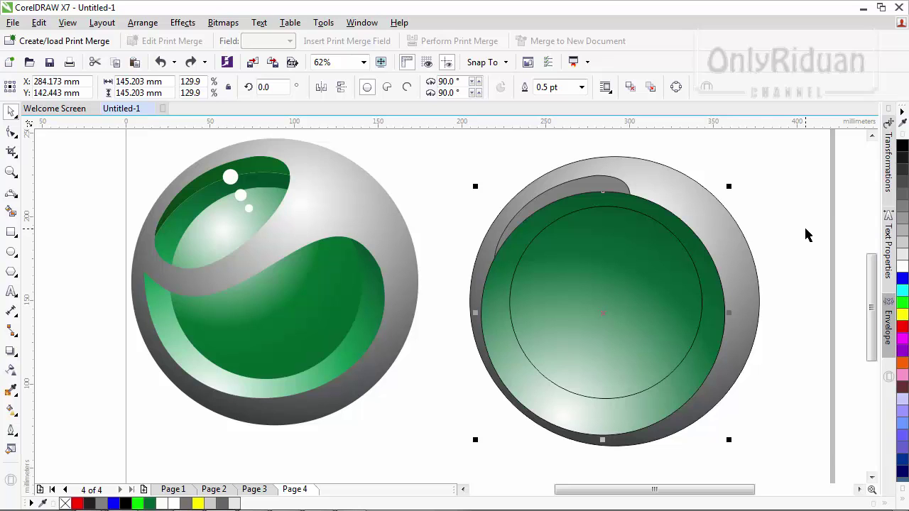
key(ctrl+shift+z)
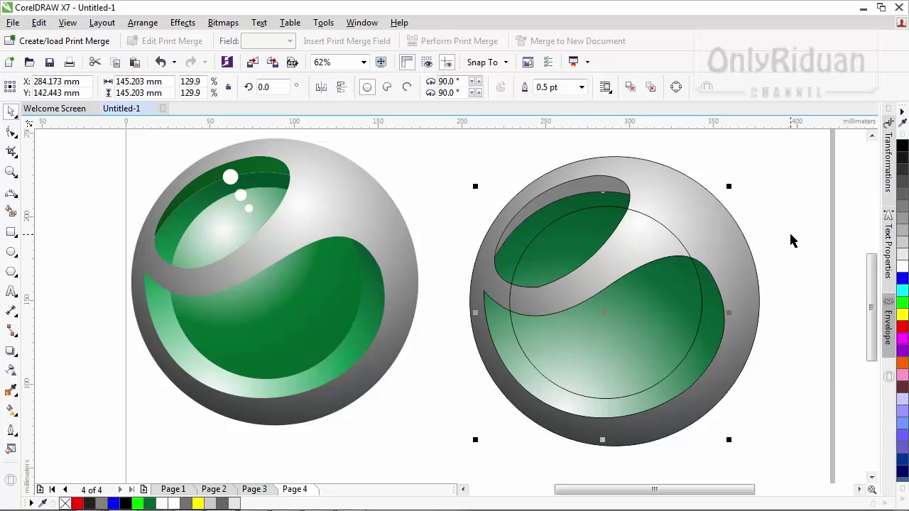
Give the 114.6 mm inner circle an elliptical fountain fill, with its white centre at the upper left and black end at the lower right edge.
click(575, 225)
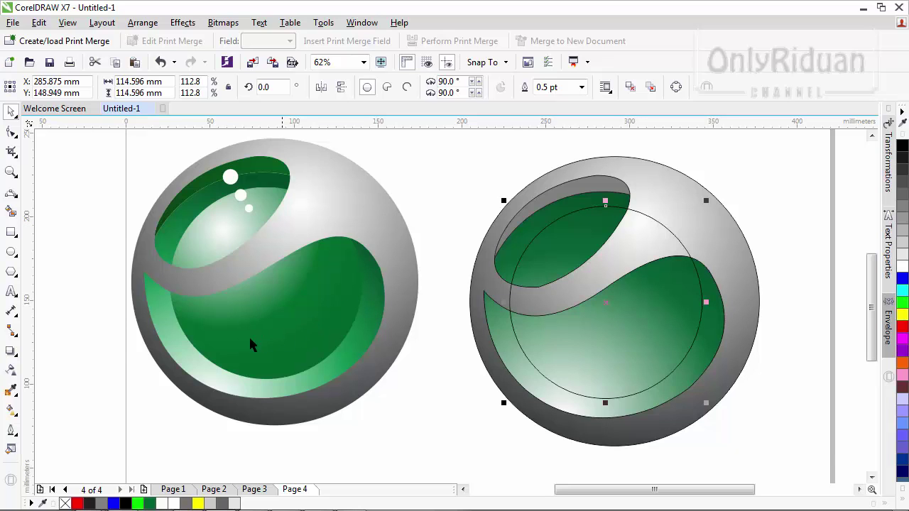
click(11, 413)
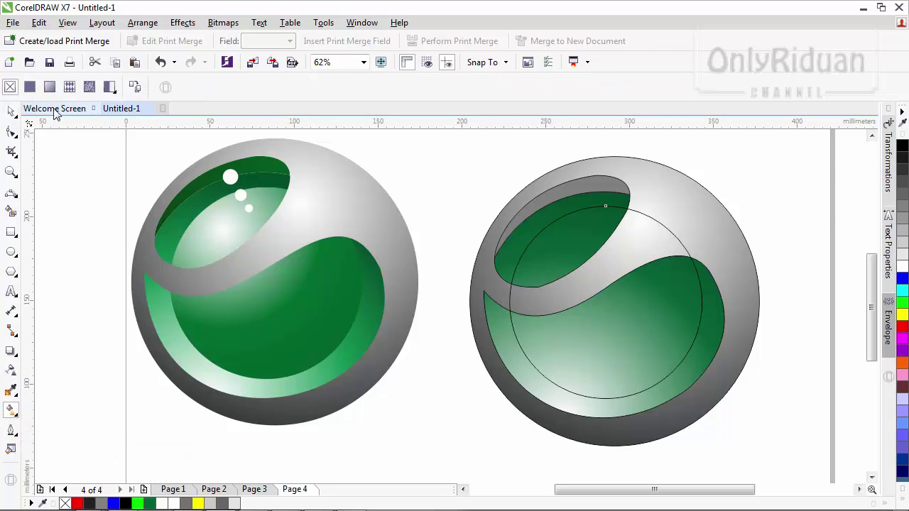
click(49, 87)
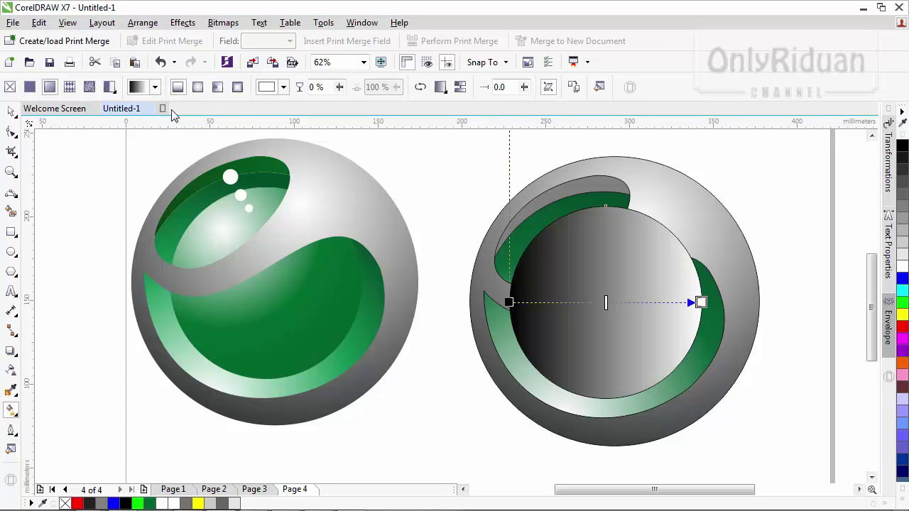
click(198, 88)
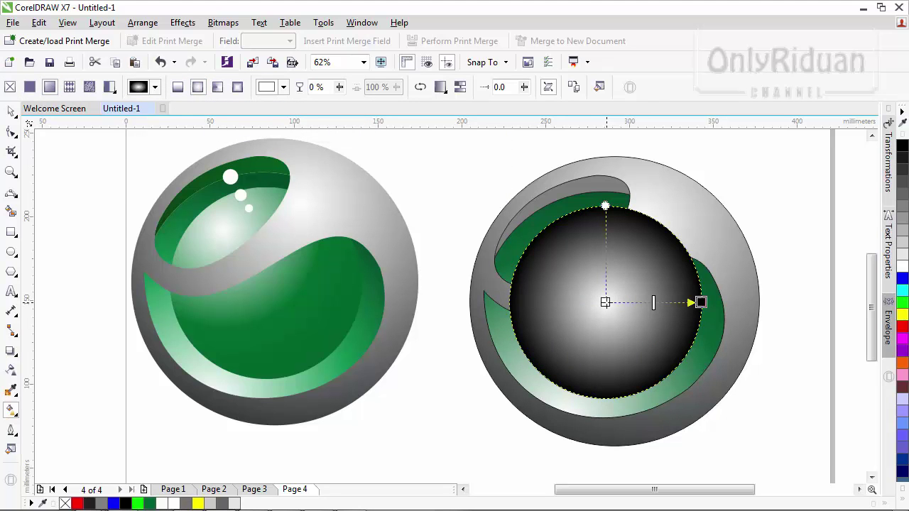
drag(605, 302, 567, 242)
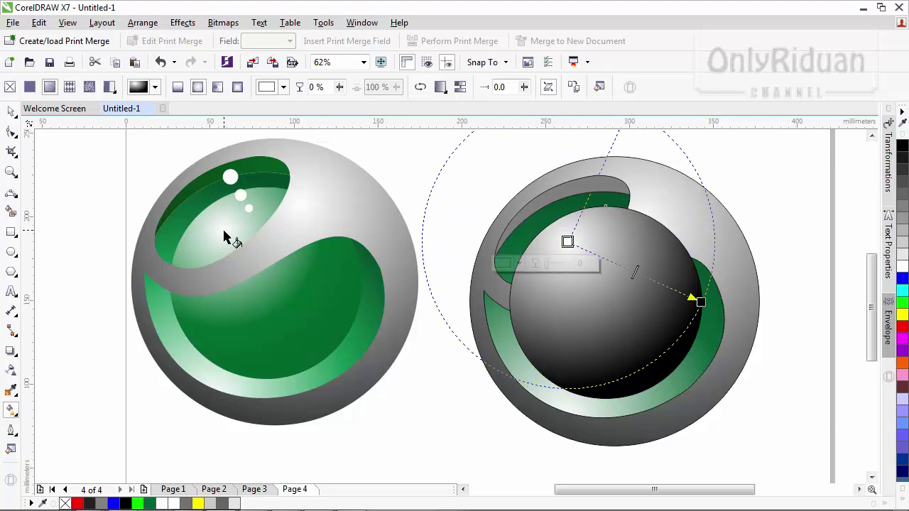
drag(701, 302, 658, 382)
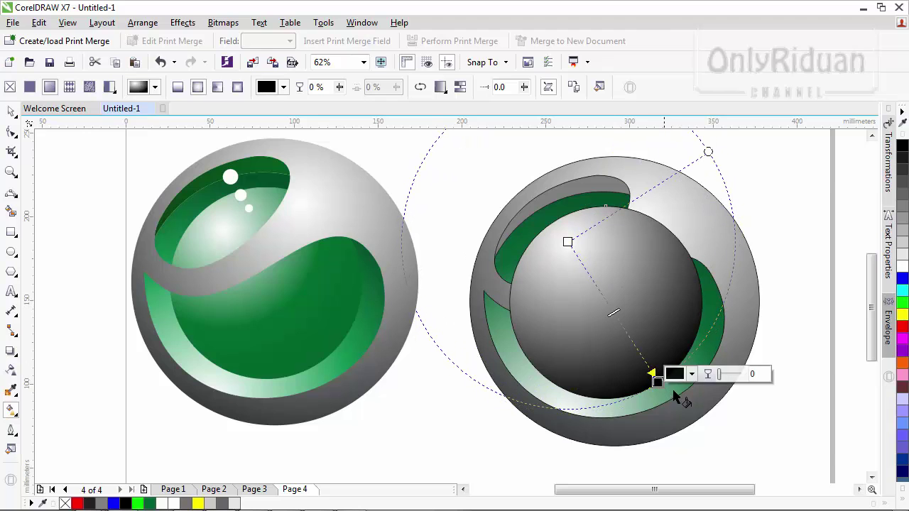
Set the inner circle gradient's end colour to dark green #00622C, sampled from the lower right of the reference's inner circle.
click(691, 374)
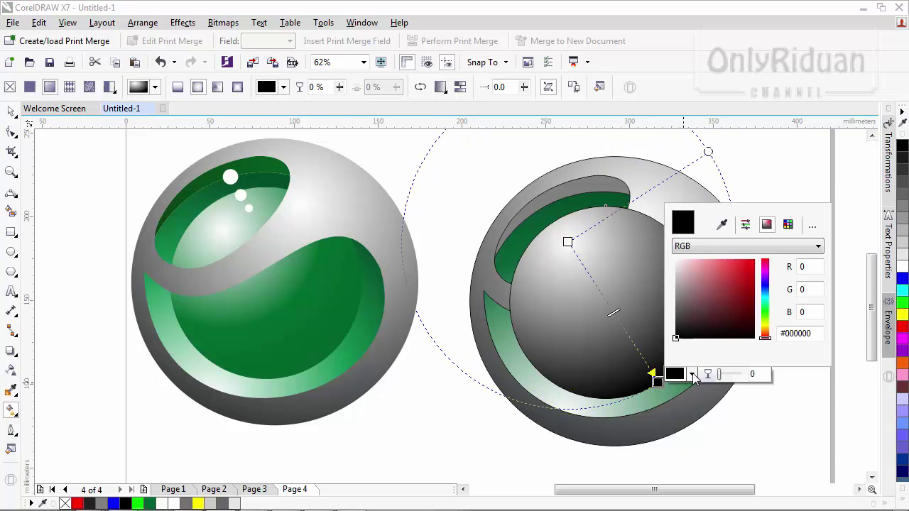
click(721, 225)
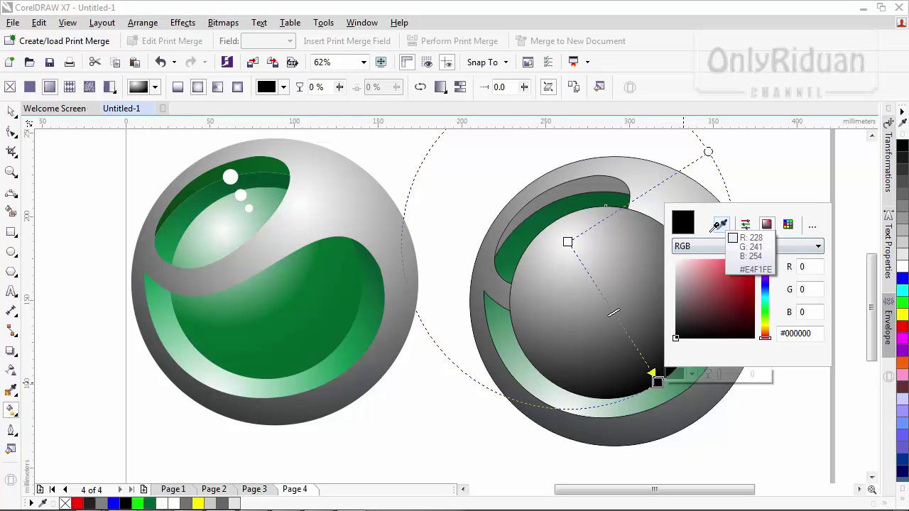
click(314, 360)
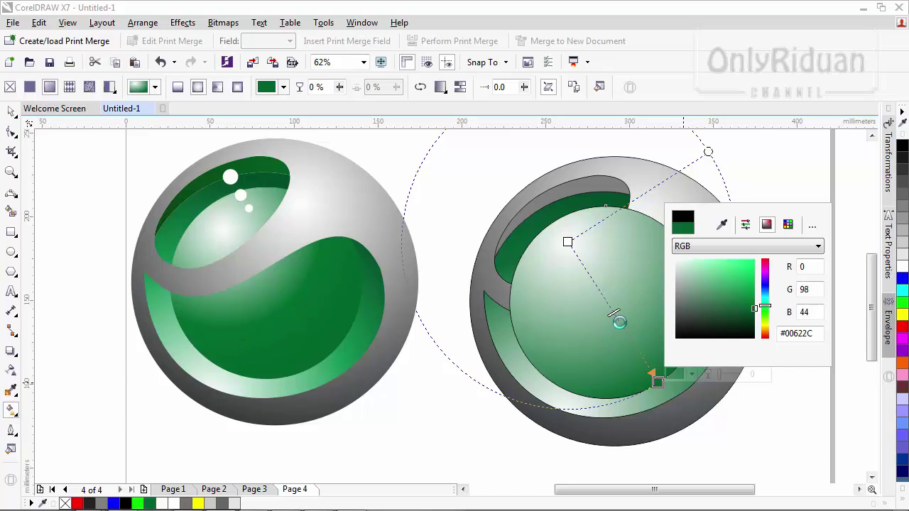
Add an intermediate colour node at 44% on the inner circle's gradient and set it to the green sampled from the reference's inner circle.
click(619, 322)
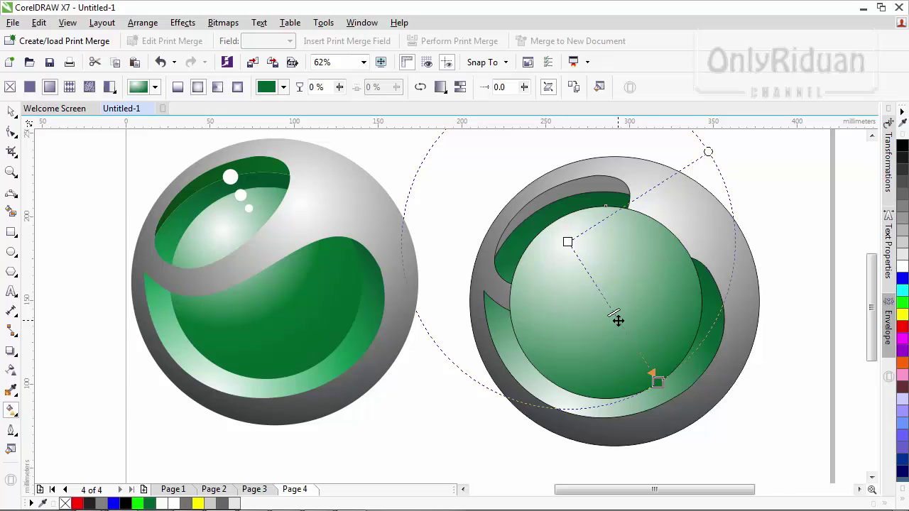
double_click(618, 321)
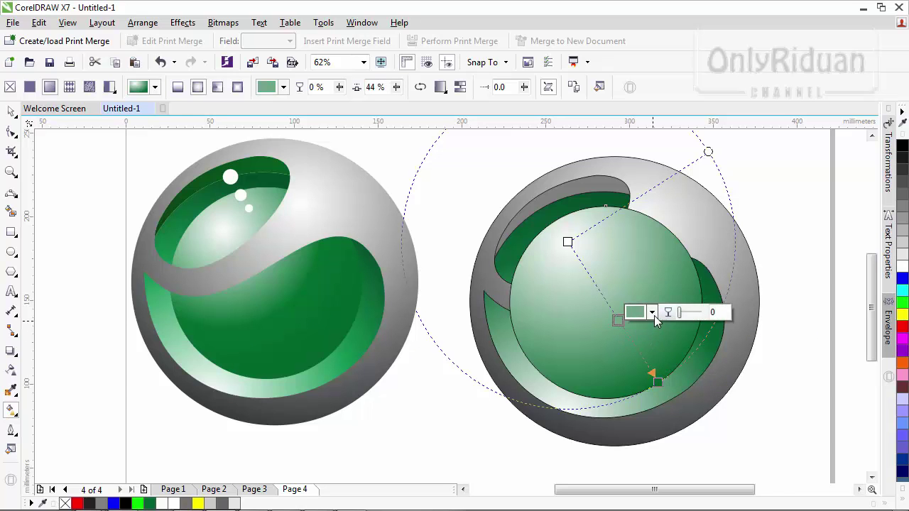
click(652, 313)
click(682, 343)
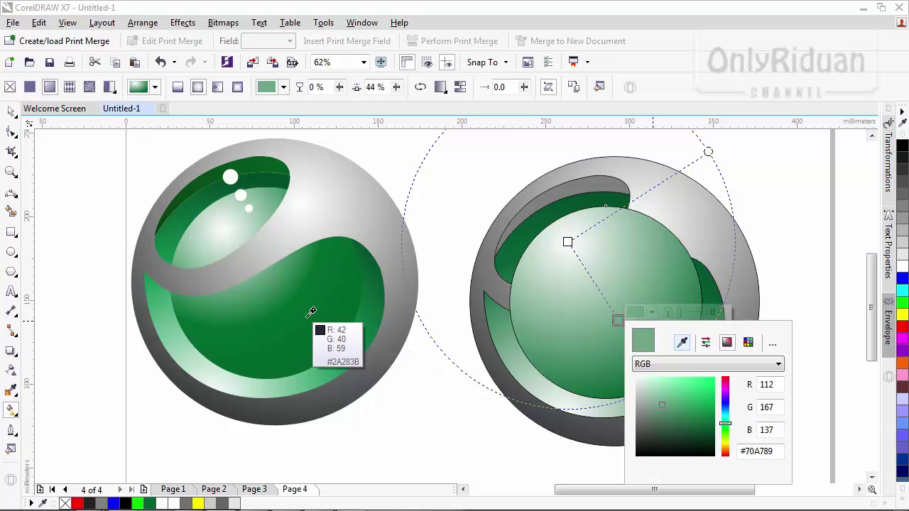
click(284, 314)
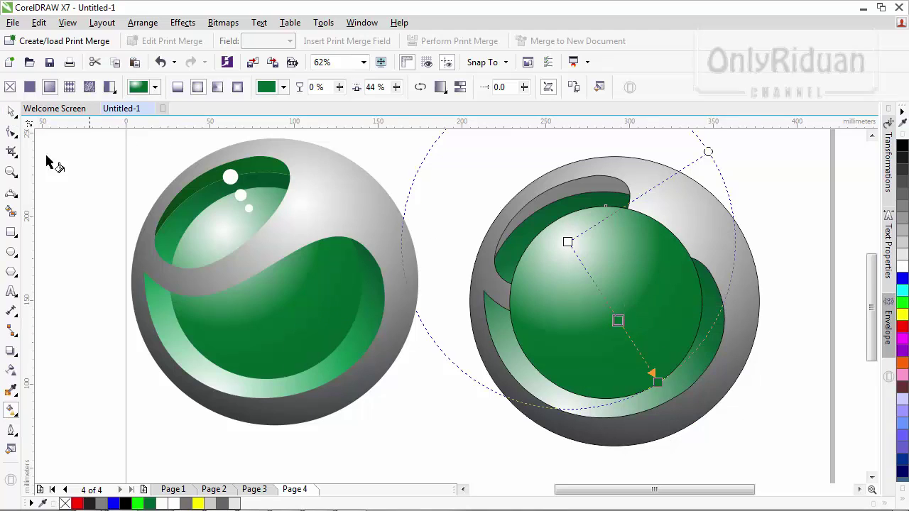
Send the inner green circle back in the stacking order, behind the grey outer sphere, and deselect it.
click(11, 112)
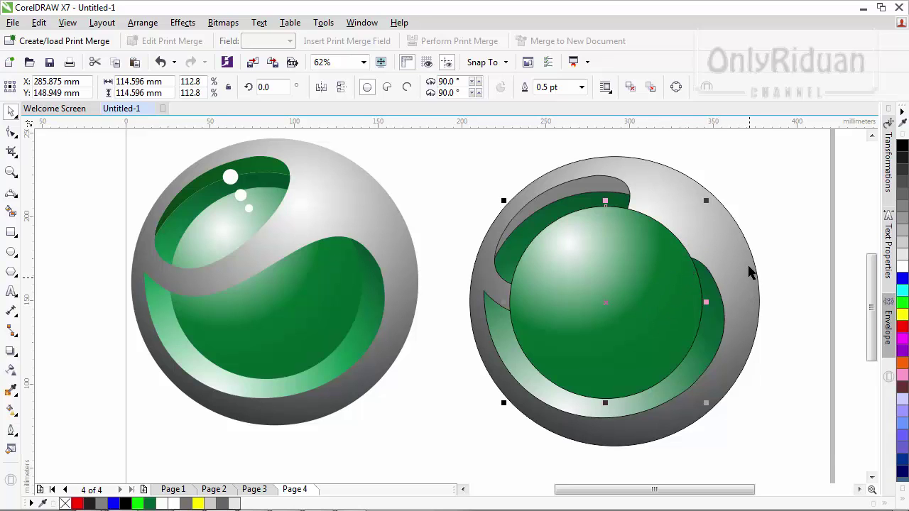
key(ctrl+Page_Down)
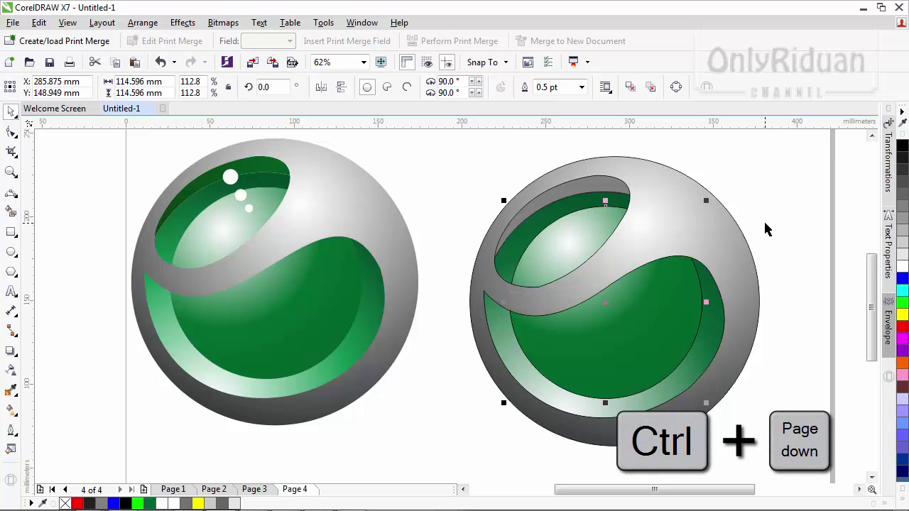
click(765, 226)
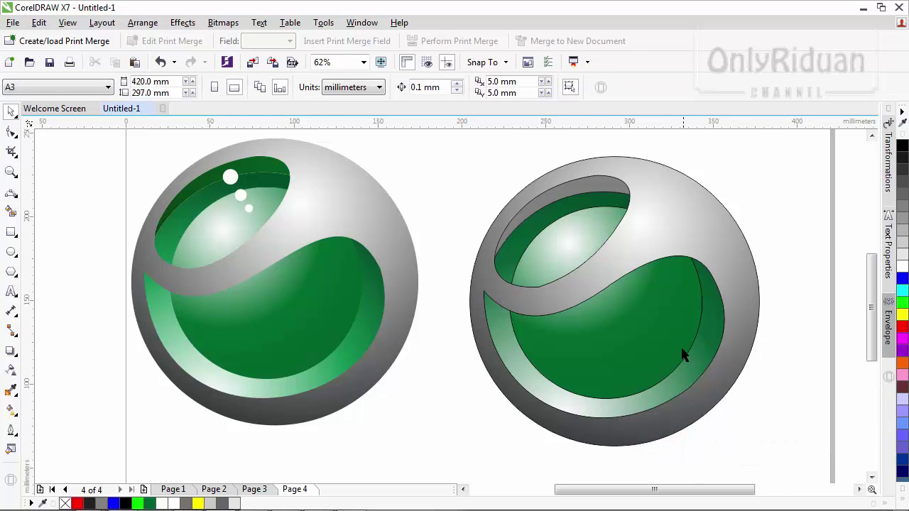
Give the grey crescent a linear fountain fill running from its lower-left tip to its upper-right end.
click(598, 189)
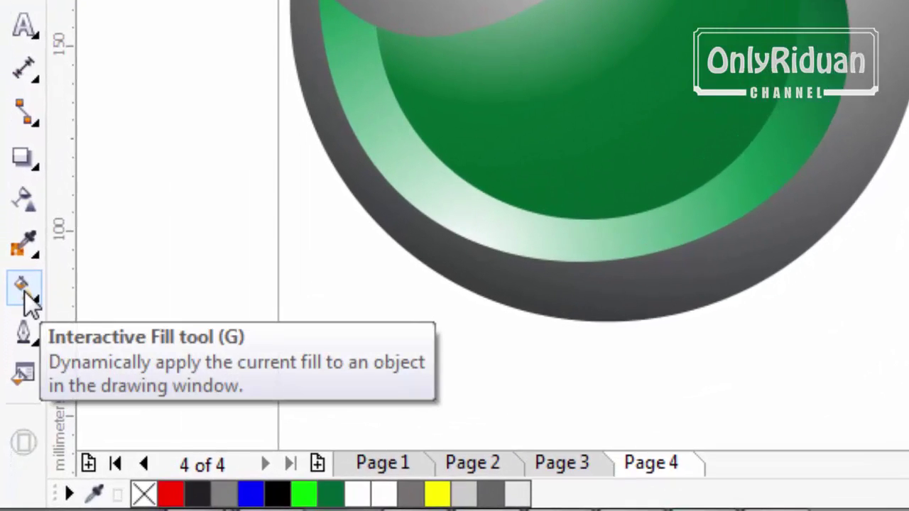
click(22, 288)
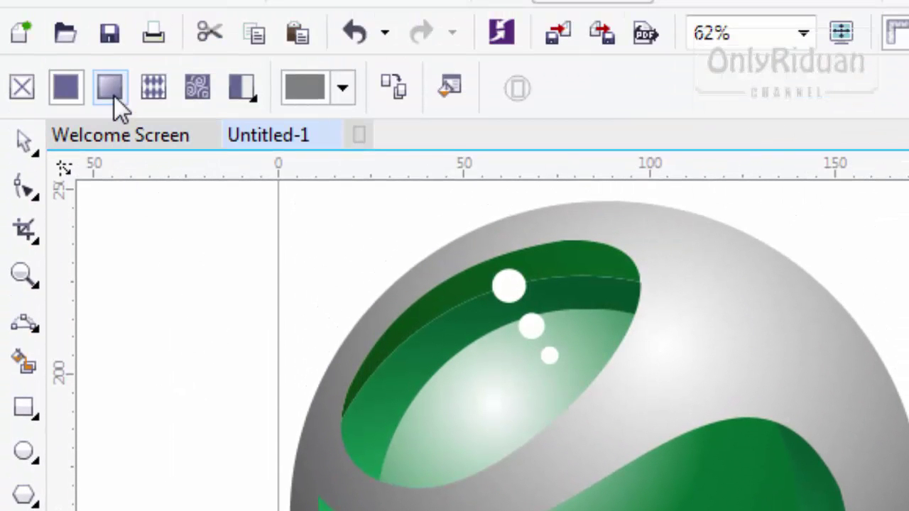
click(109, 86)
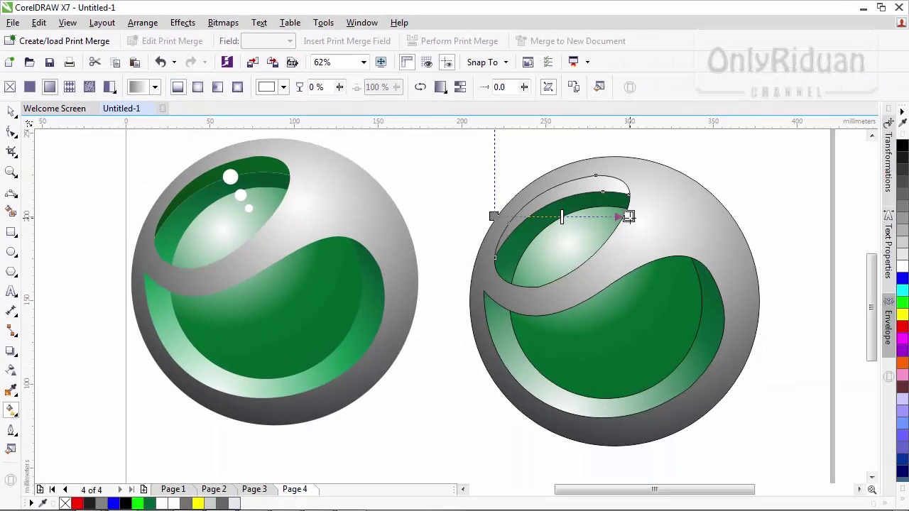
drag(629, 216, 624, 183)
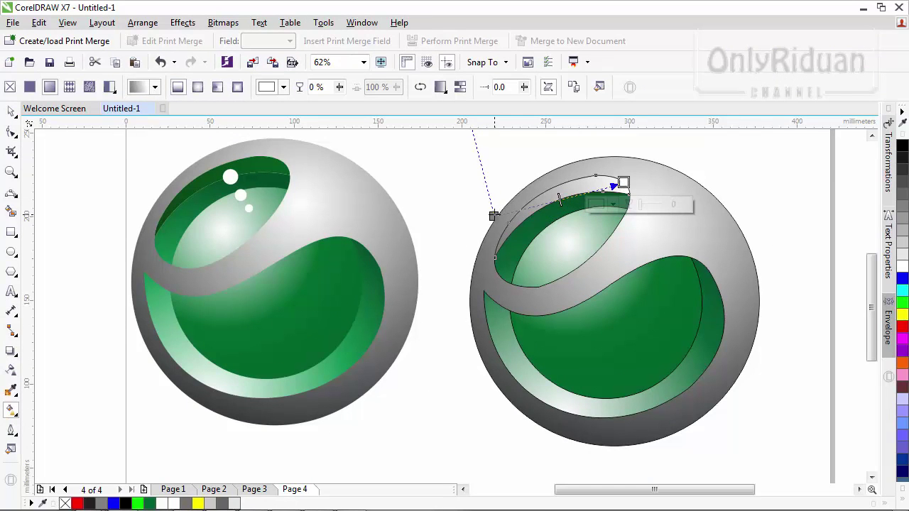
drag(493, 215, 495, 256)
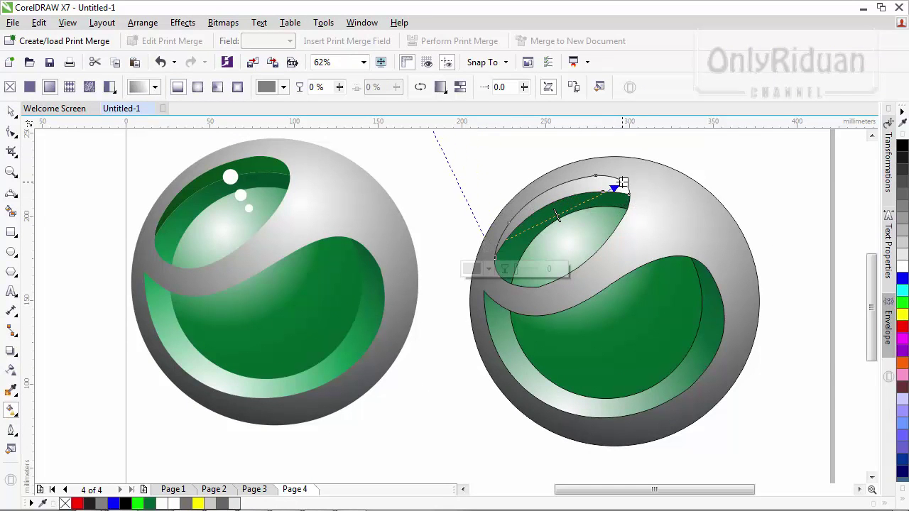
drag(623, 183, 616, 177)
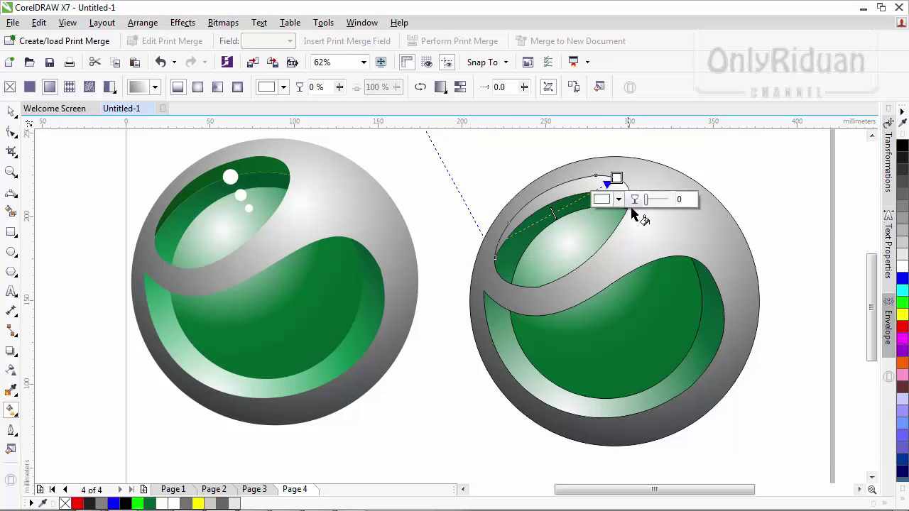
Set the crescent gradient's end colour to green #015B20, sampled from the right end of the reference crescent.
click(619, 199)
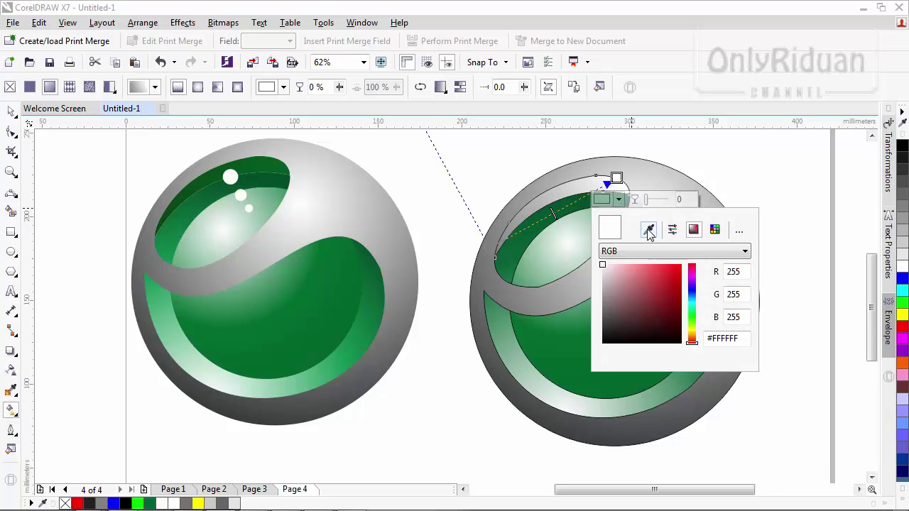
click(649, 229)
click(282, 172)
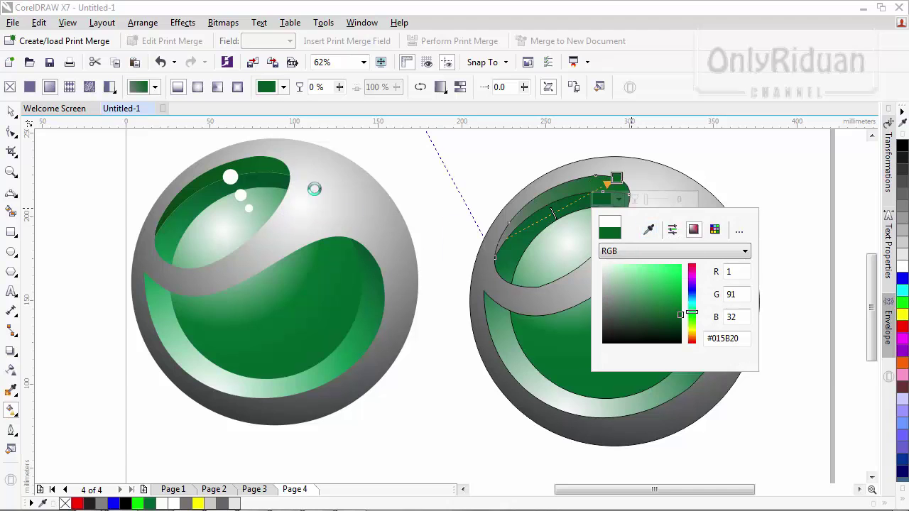
Set the crescent gradient's start colour to dark green #094410, sampled from the lower-left part of the reference crescent.
click(490, 249)
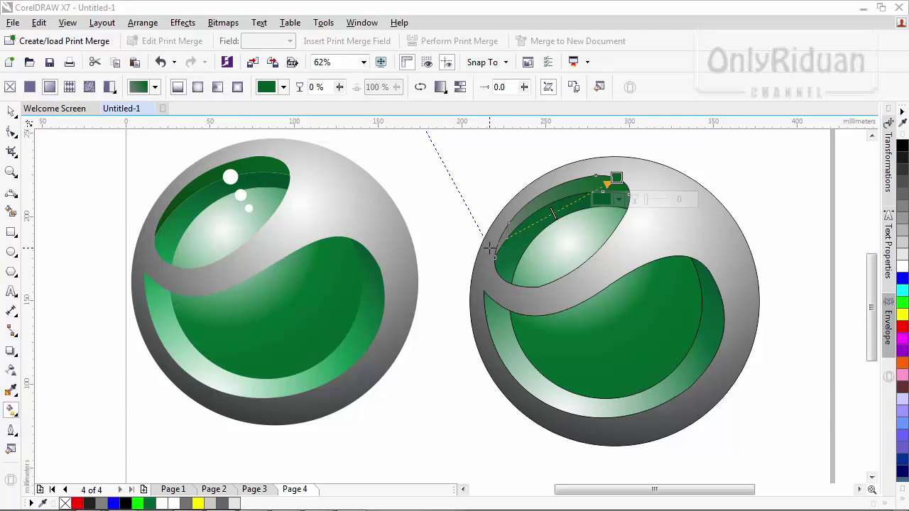
click(494, 256)
click(474, 269)
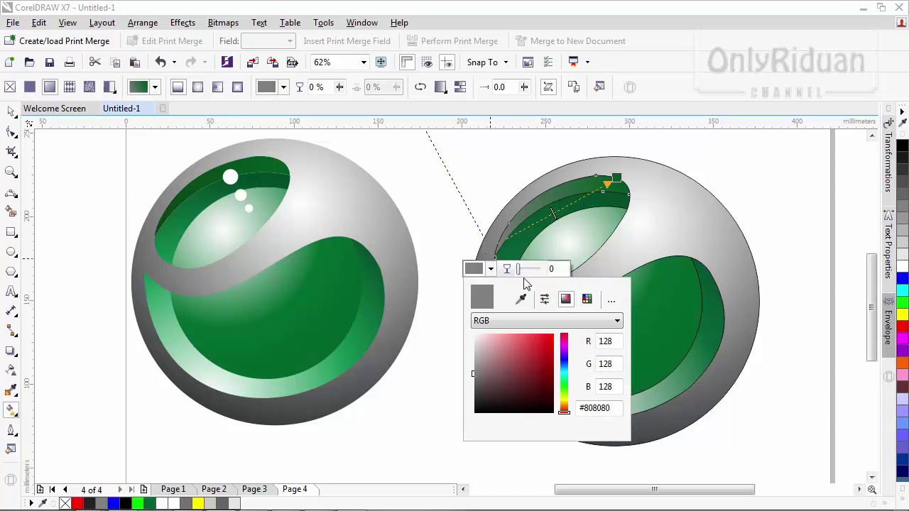
click(521, 299)
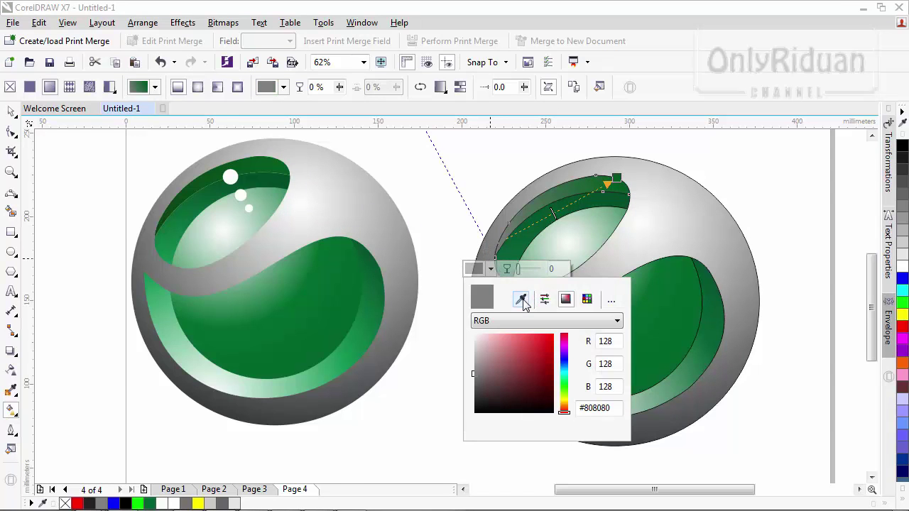
click(165, 219)
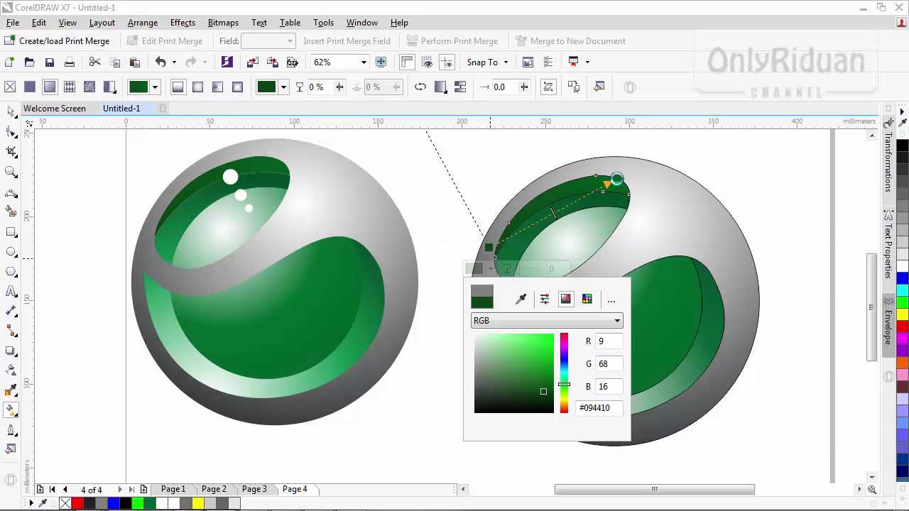
Set the upper crescent gradient's end colour to a brighter green and deselect the shape.
click(618, 177)
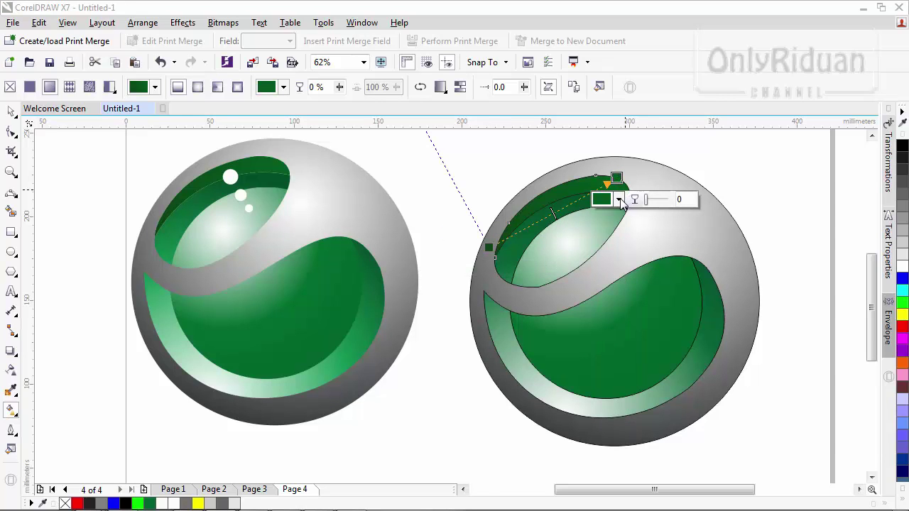
click(619, 199)
drag(684, 320, 680, 303)
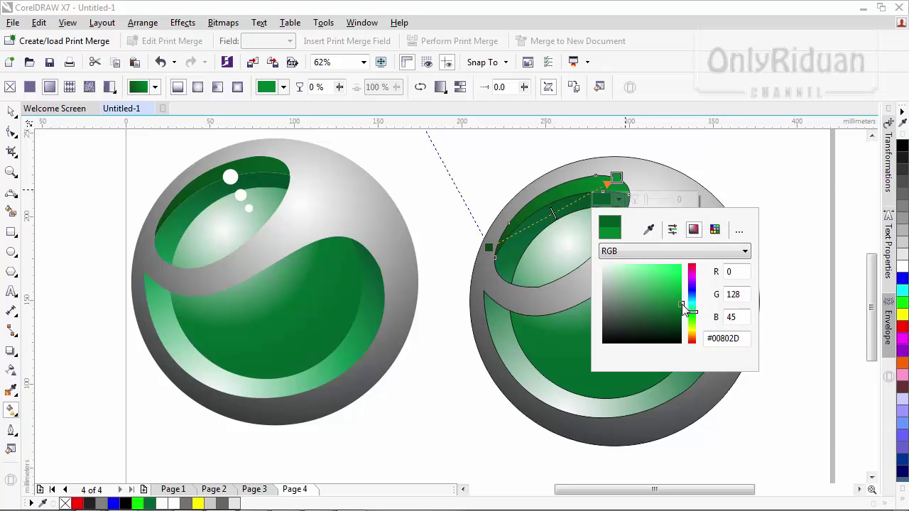
drag(682, 305, 676, 307)
click(11, 112)
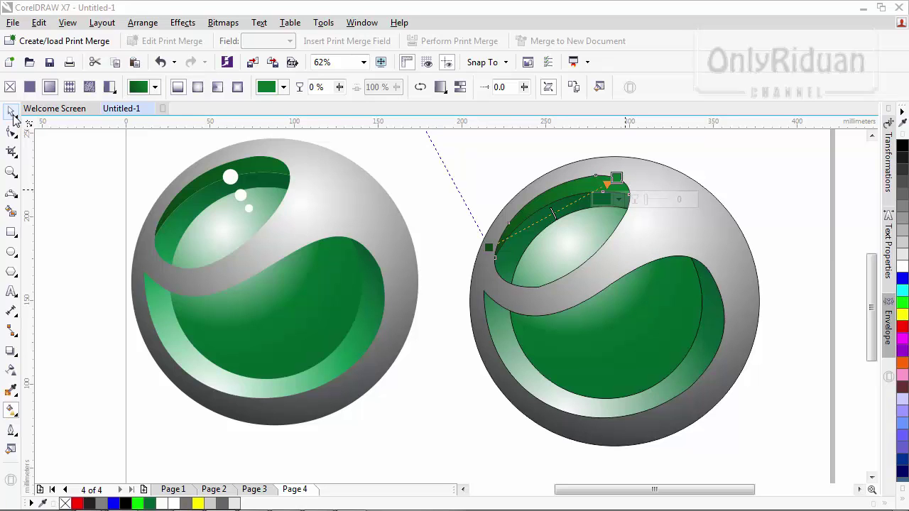
click(402, 158)
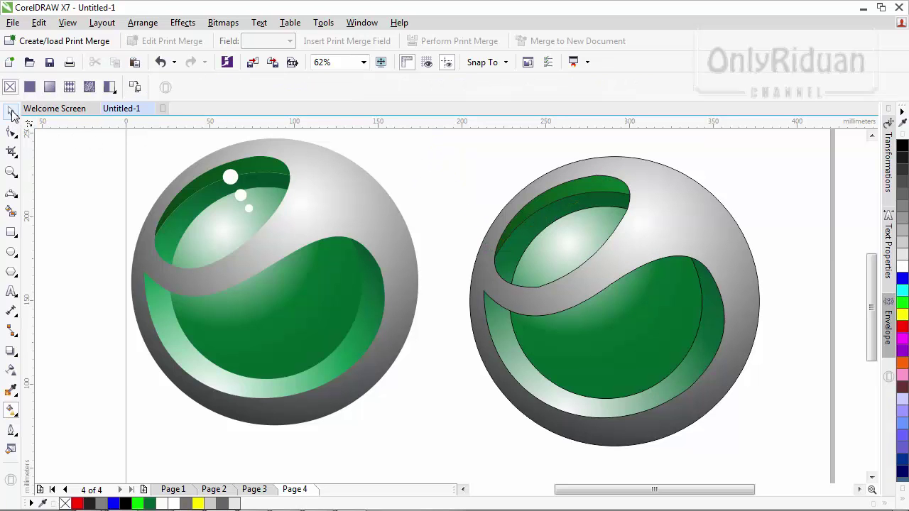
Remove the outlines from all shapes of the traced sphere and deselect them.
click(10, 113)
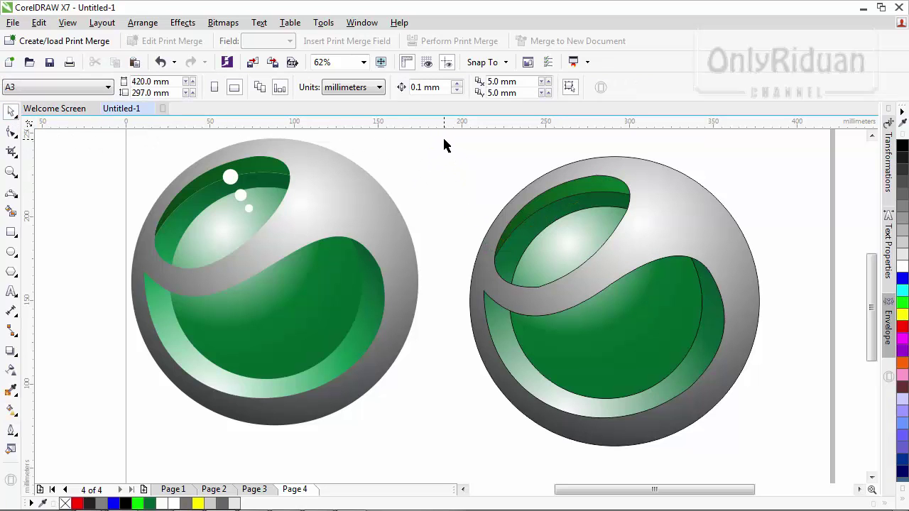
drag(445, 139, 778, 470)
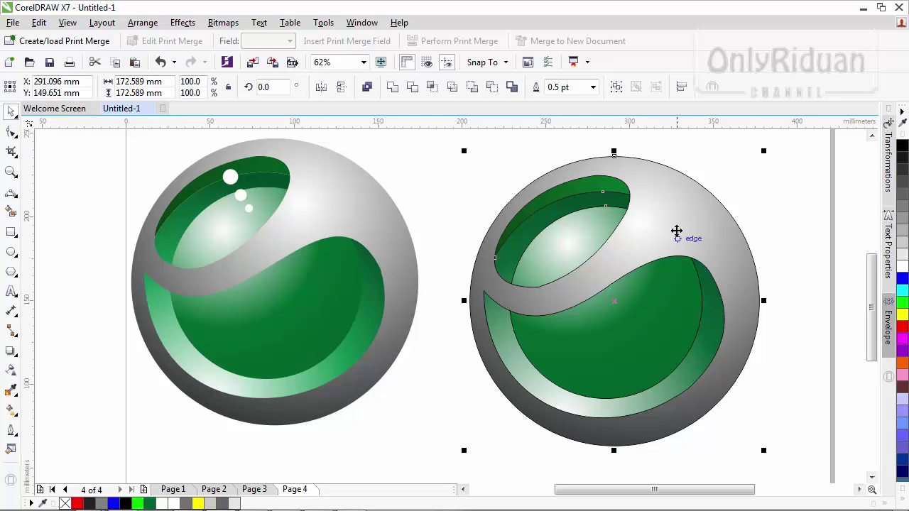
click(903, 501)
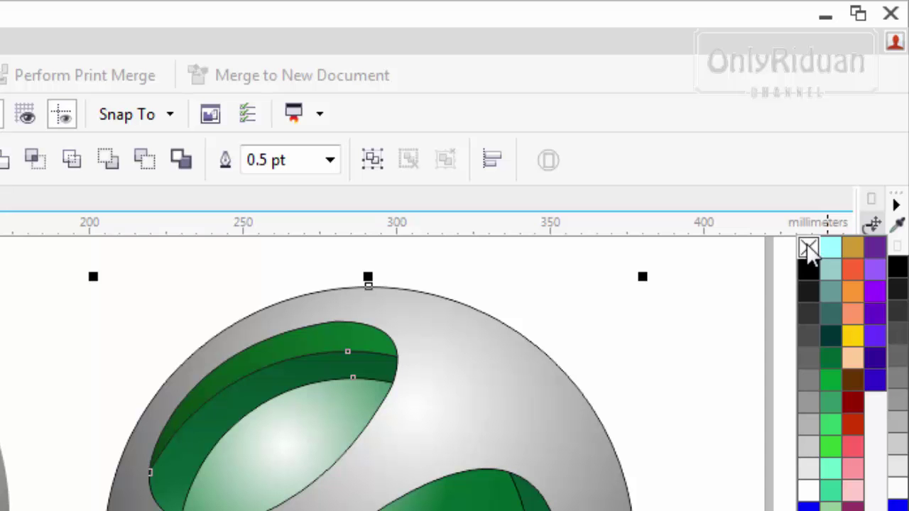
right_click(809, 247)
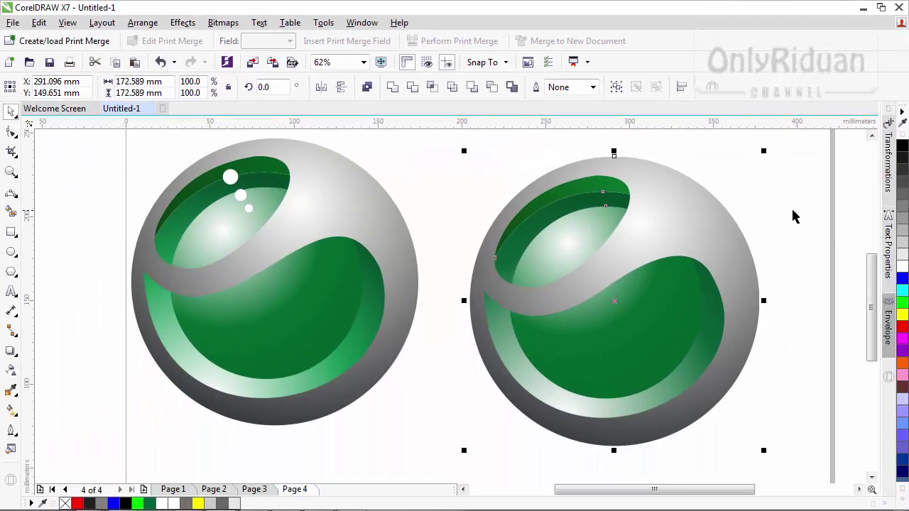
click(794, 216)
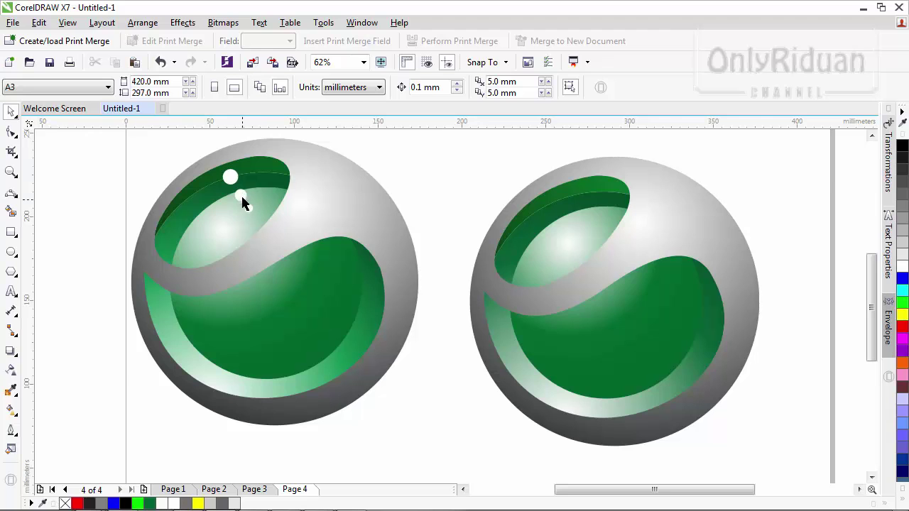
Draw a white circle about 9.3 mm across and place it over the traced sphere's upper green crescent.
click(11, 253)
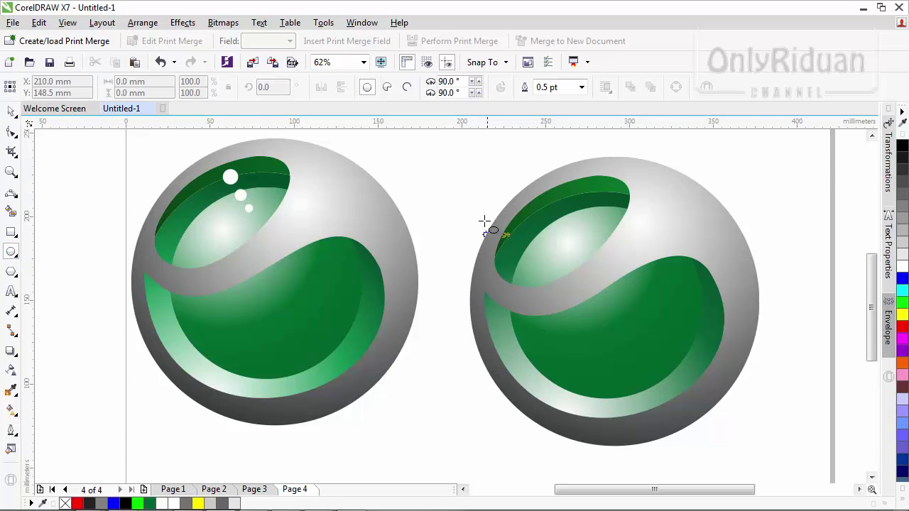
drag(462, 175, 477, 192)
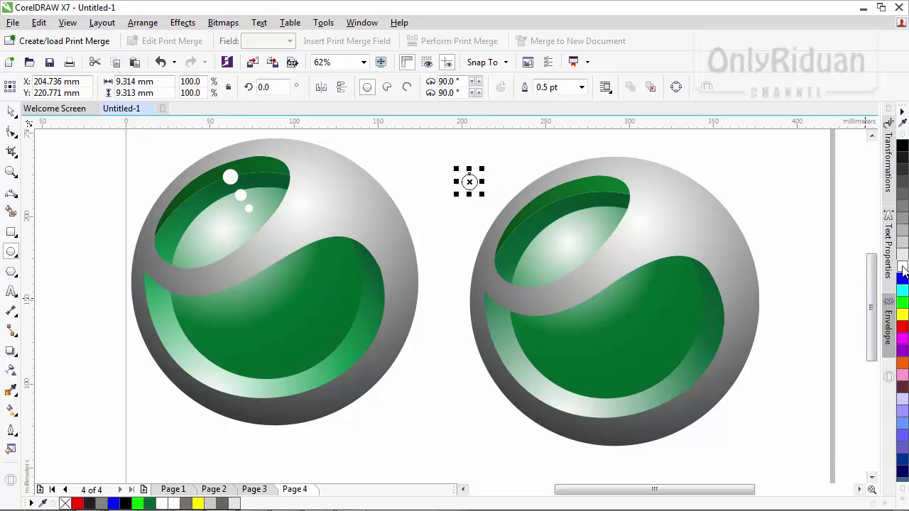
click(11, 112)
drag(470, 182, 559, 196)
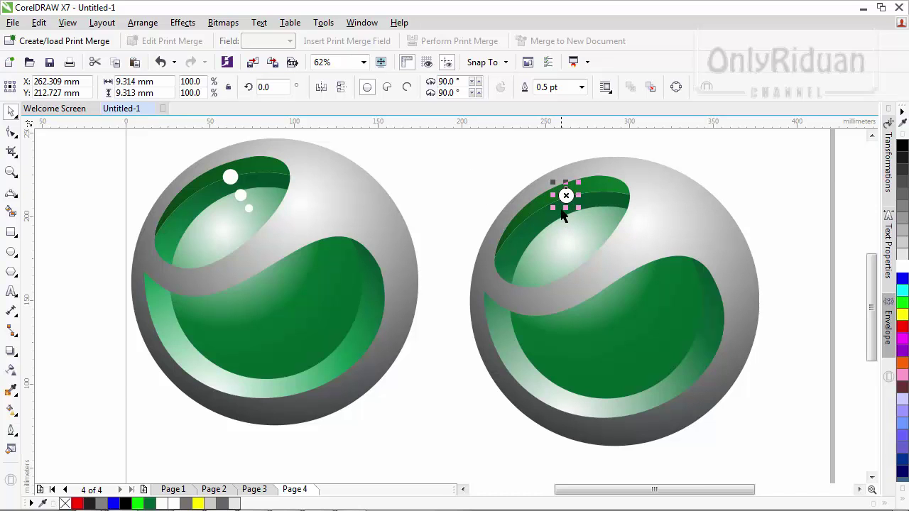
Duplicate the white circle twice, scaling the copies to about 7.2 mm and 5.1 mm and placing them diagonally down towards the window's highlight.
scroll(581, 195, up, 2)
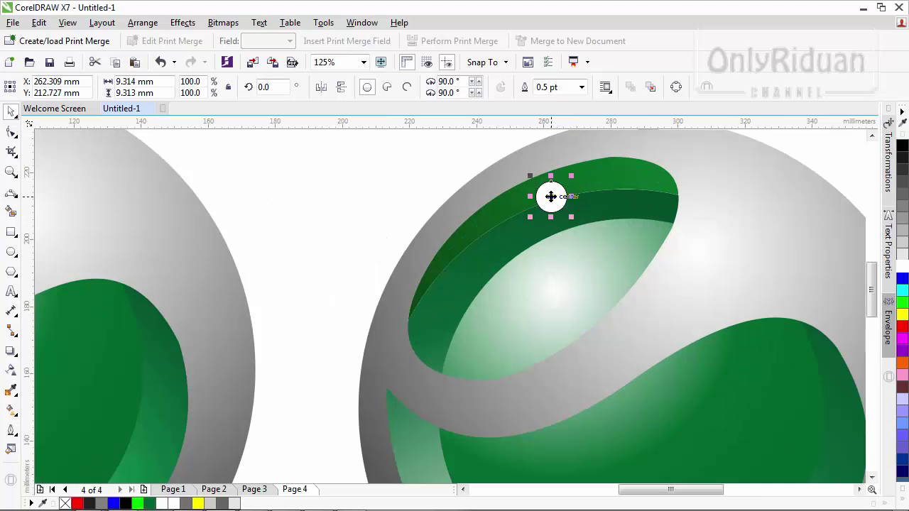
key(ctrl+d)
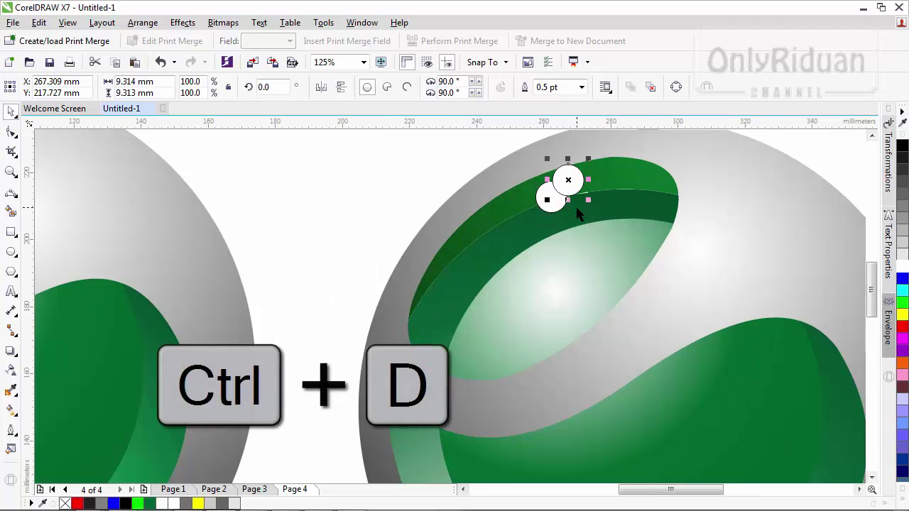
drag(569, 183, 590, 268)
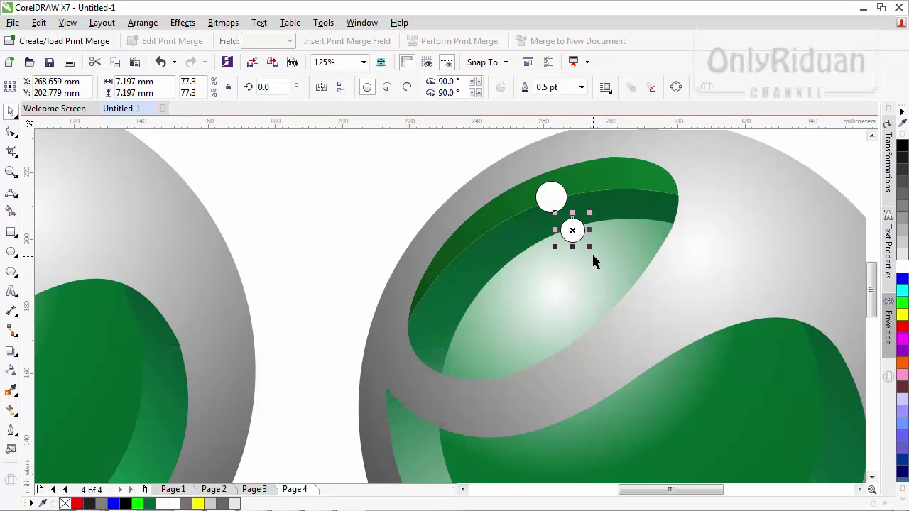
key(ctrl+d)
drag(595, 264, 595, 264)
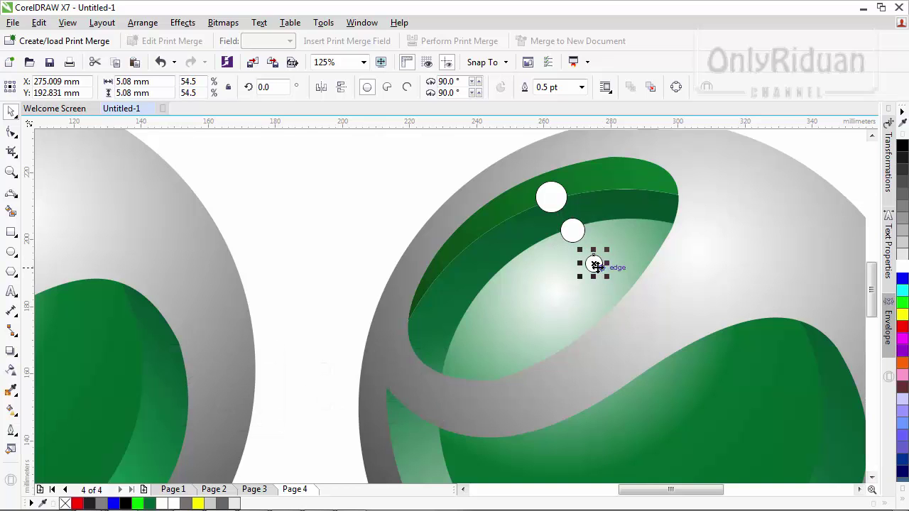
drag(594, 263, 588, 258)
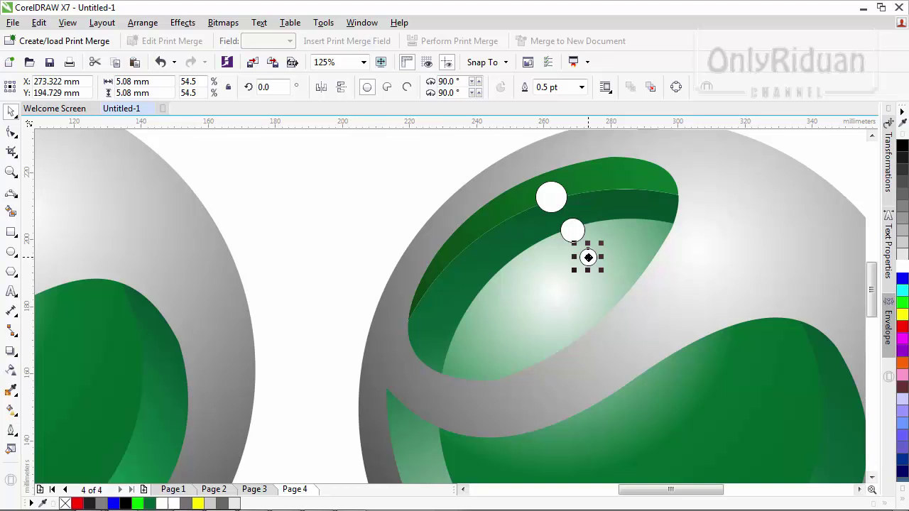
click(358, 194)
Remove the outlines from the three white highlight circles and deselect them.
drag(445, 139, 623, 288)
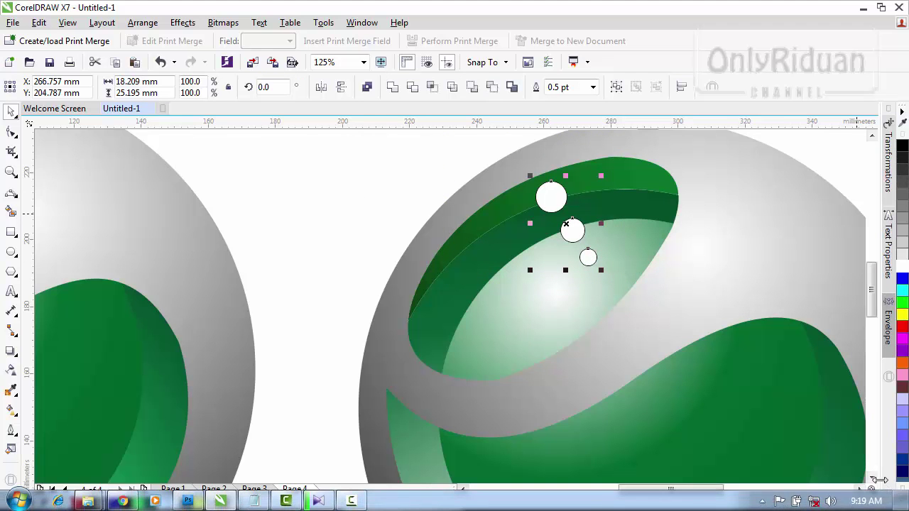
click(904, 502)
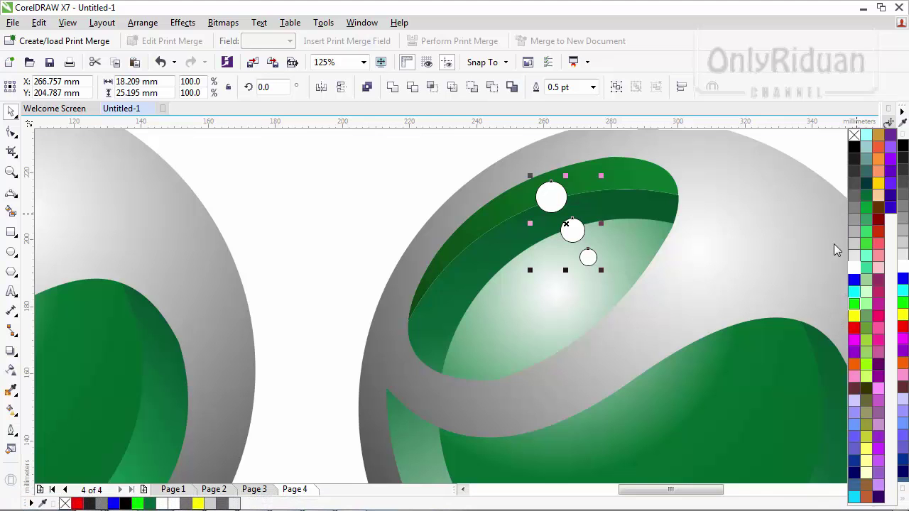
right_click(856, 137)
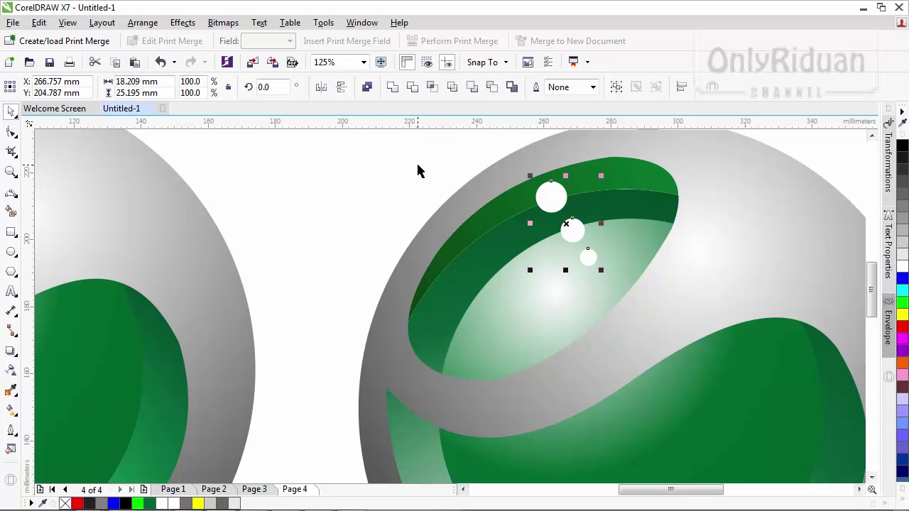
scroll(416, 161, down, 2)
click(708, 227)
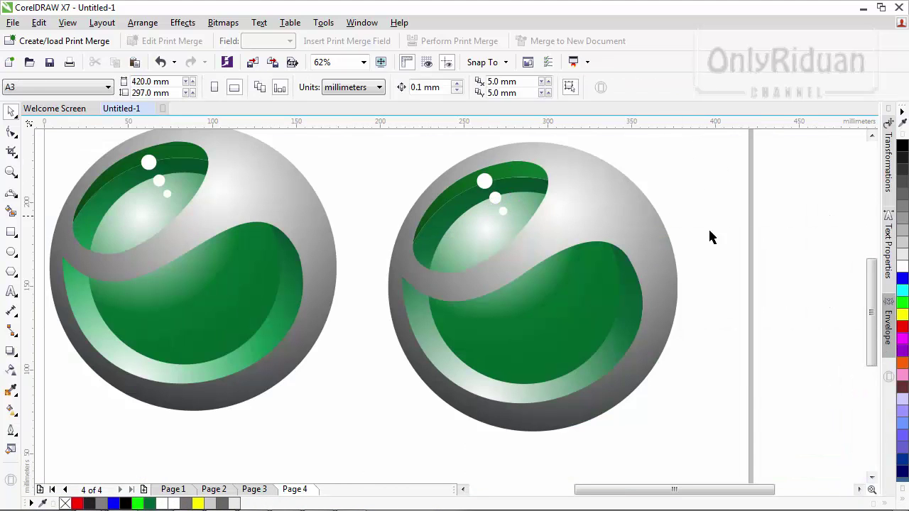
Delete all shapes of the original reference sphere.
click(463, 489)
drag(453, 436, 110, 178)
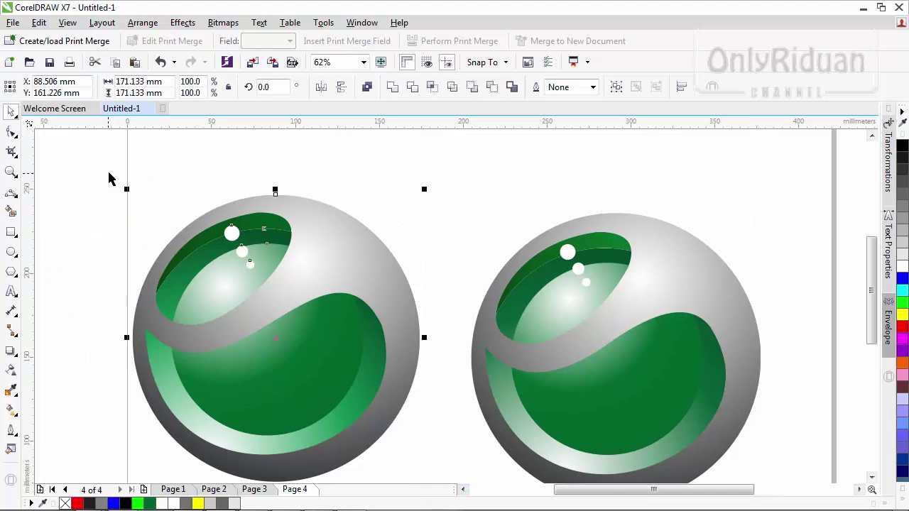
key(Delete)
Move the recreated sphere to about the centre of the page and group all its shapes.
scroll(417, 261, down, 2)
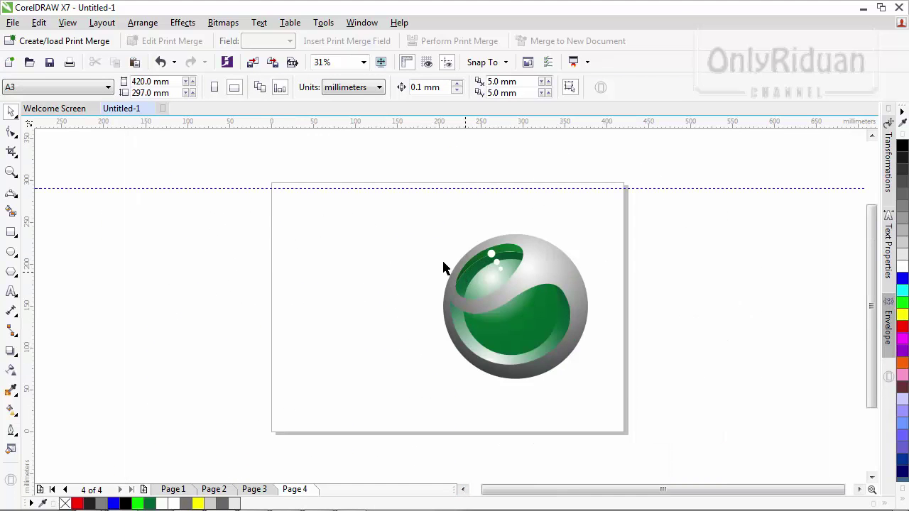
drag(677, 419, 392, 215)
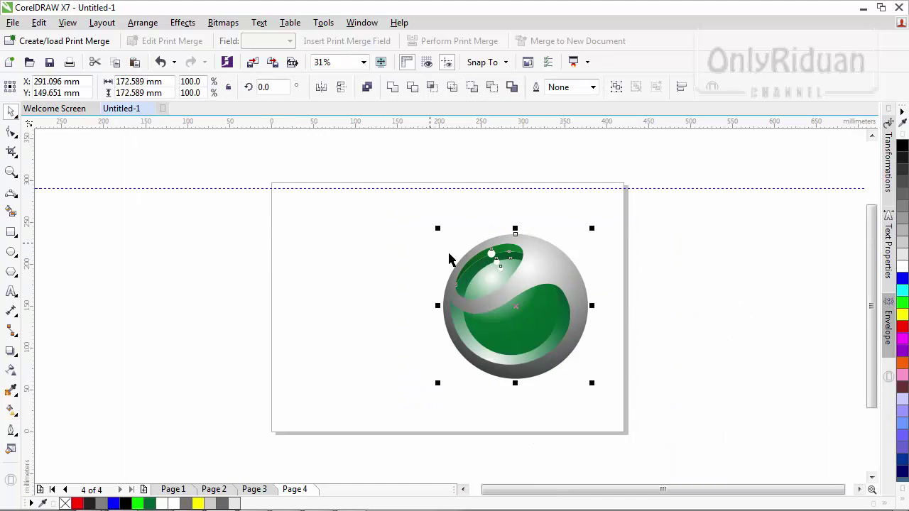
drag(513, 307, 447, 297)
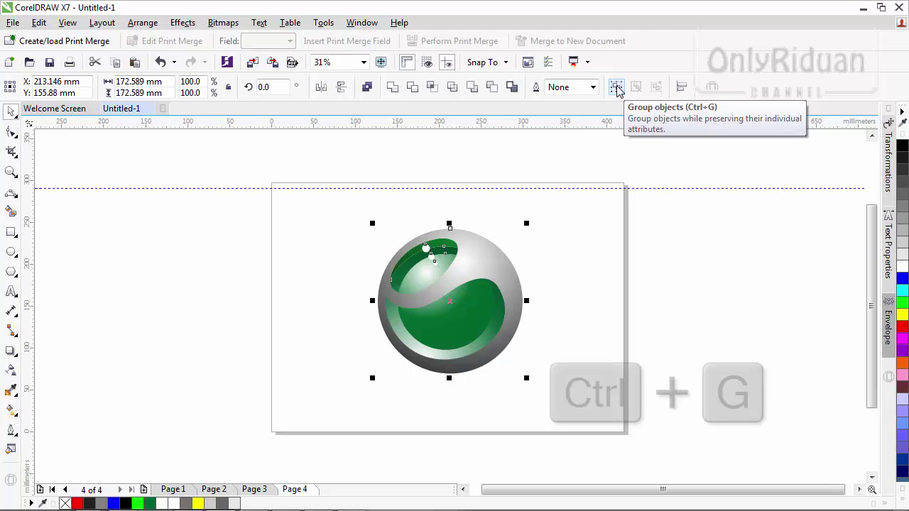
key(ctrl+g)
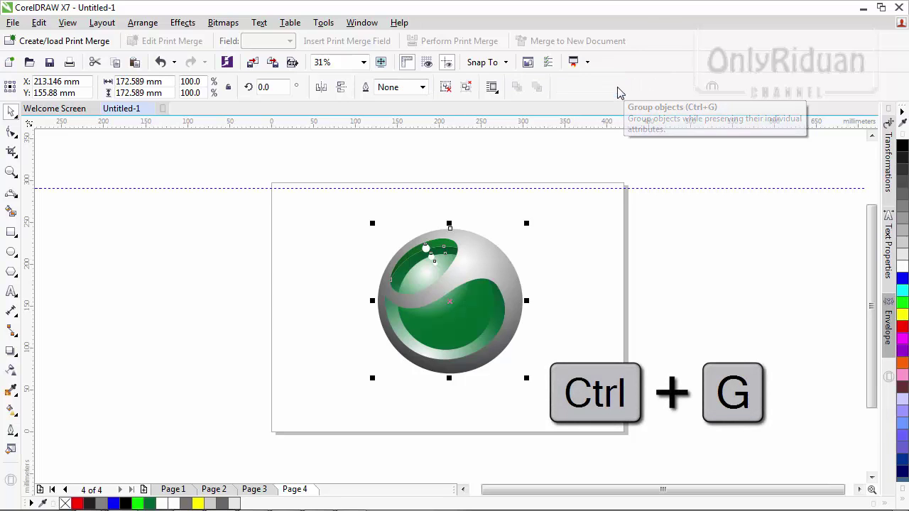
click(667, 292)
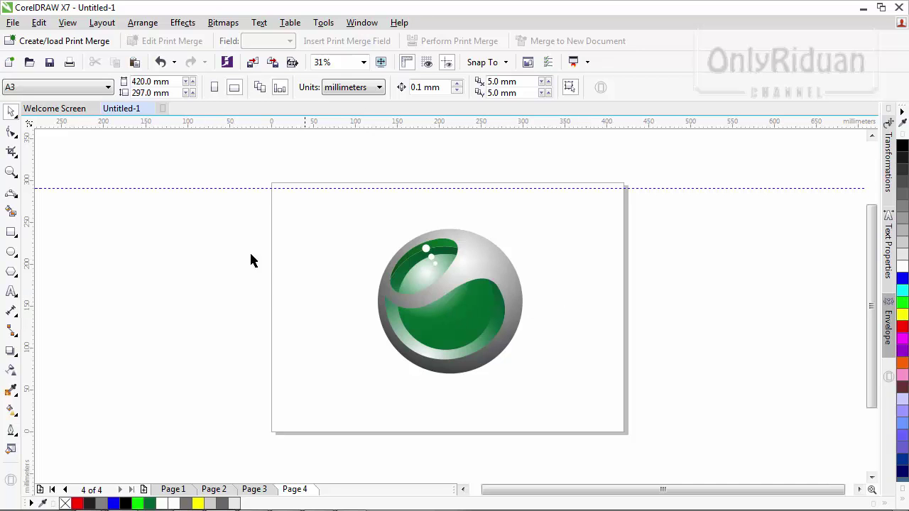
click(11, 232)
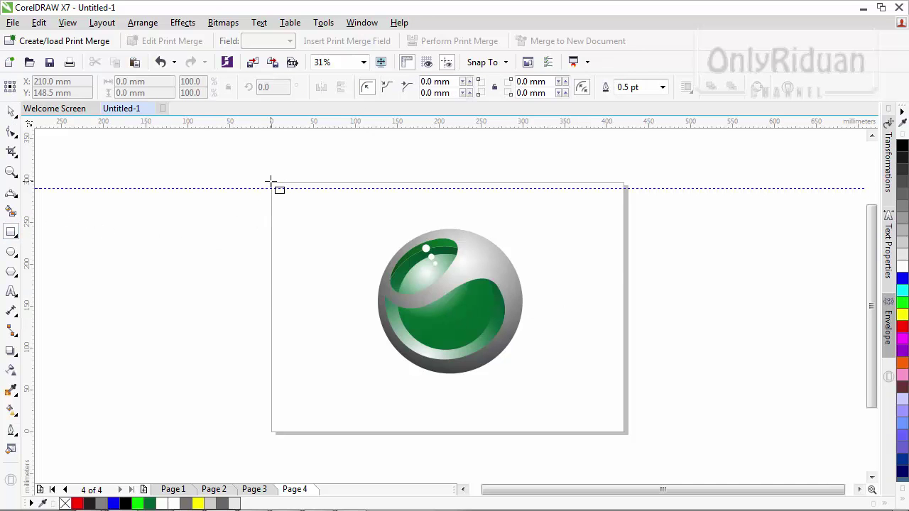
mouse_move(271, 182)
mouse_down()
mouse_move(607, 368)
mouse_move(632, 428)
mouse_move(623, 433)
mouse_up()
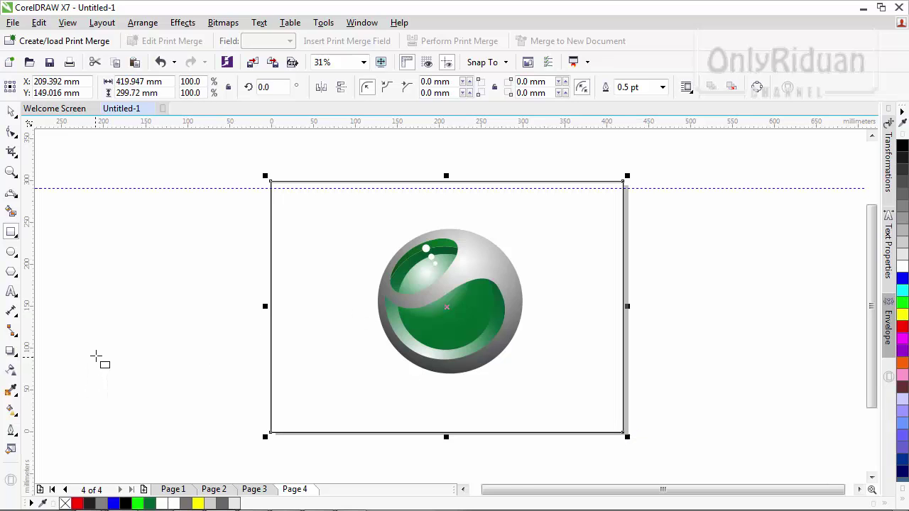
key(Delete)
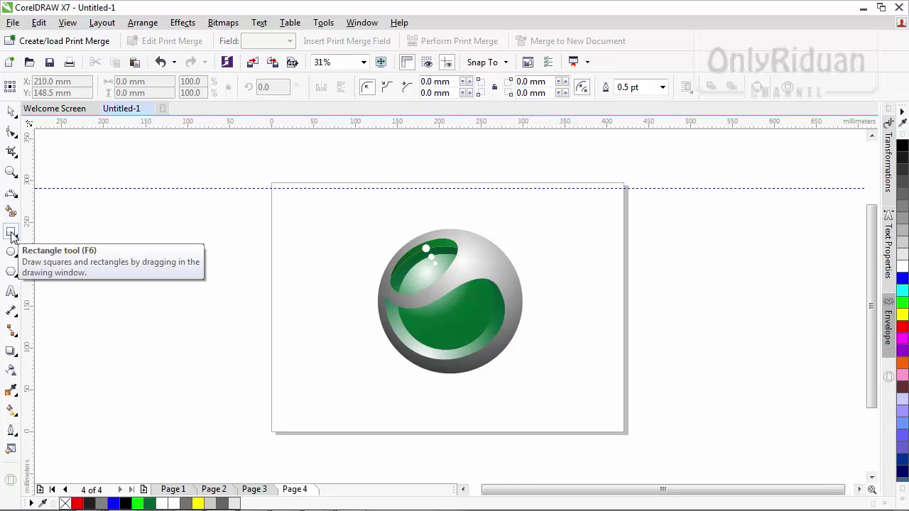
Add a page-sized 420 × 297 mm rectangle behind the sphere and give it an elliptical fountain fill from white centre to black edge.
click(12, 234)
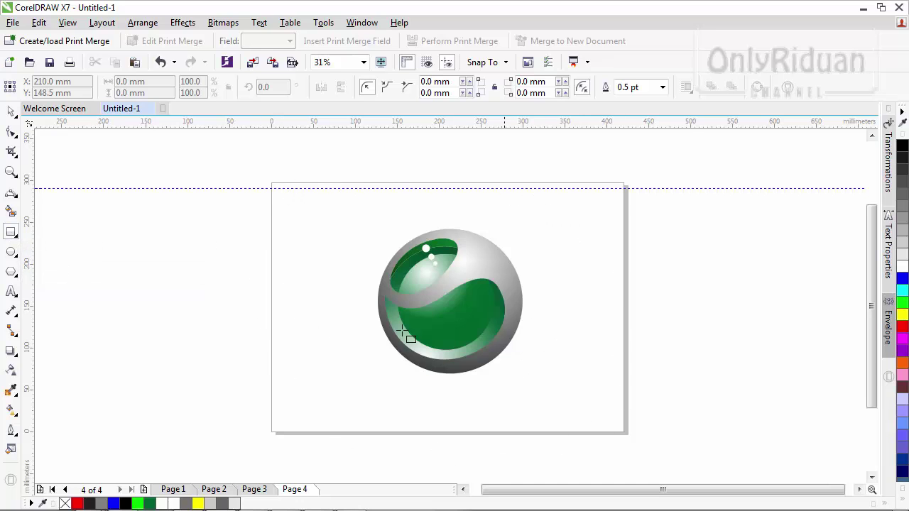
double_click(12, 233)
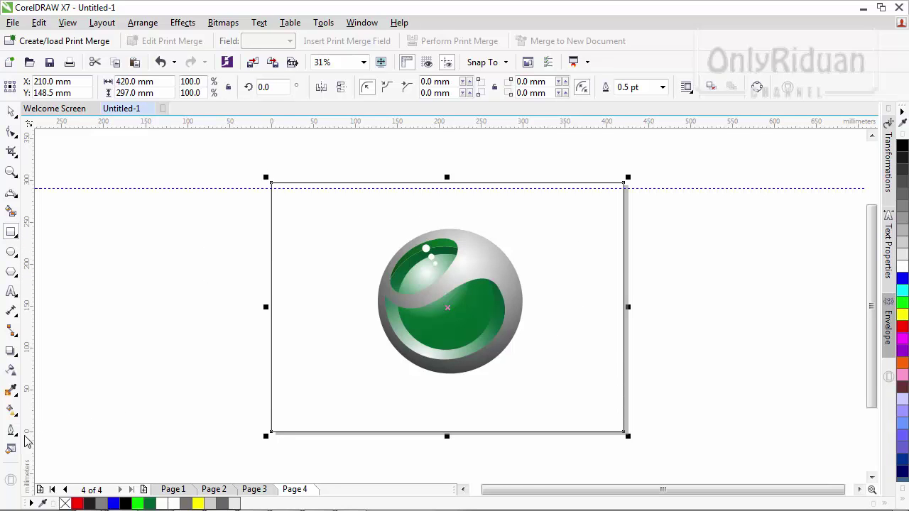
click(11, 411)
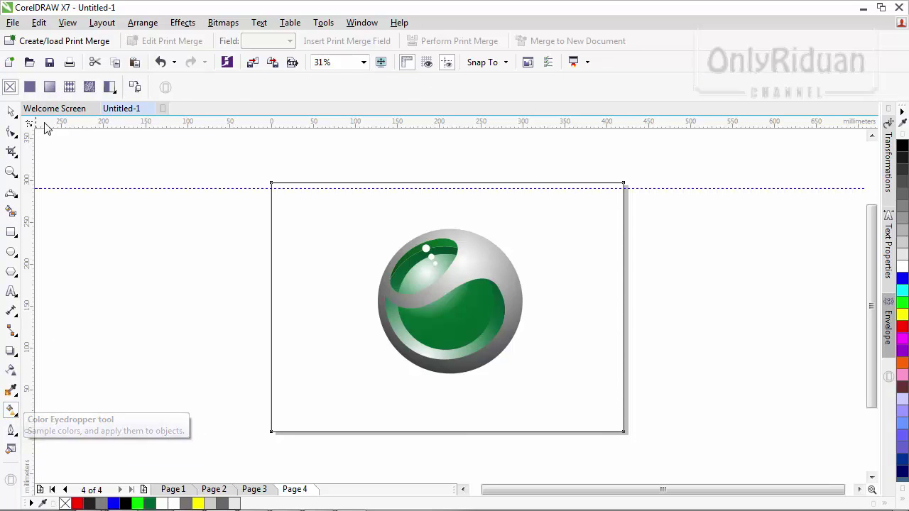
click(49, 86)
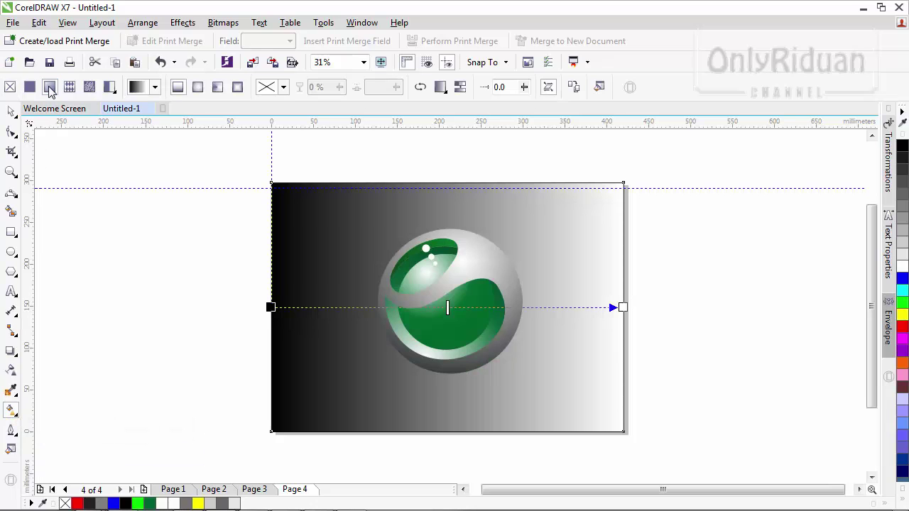
click(199, 88)
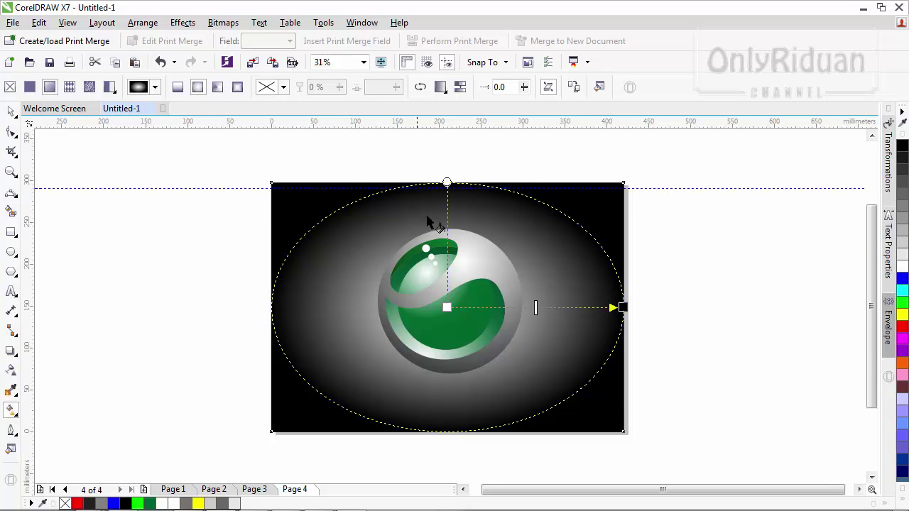
Change the edge colour of the background's elliptical fountain fill to mid grey #807E7E.
click(622, 307)
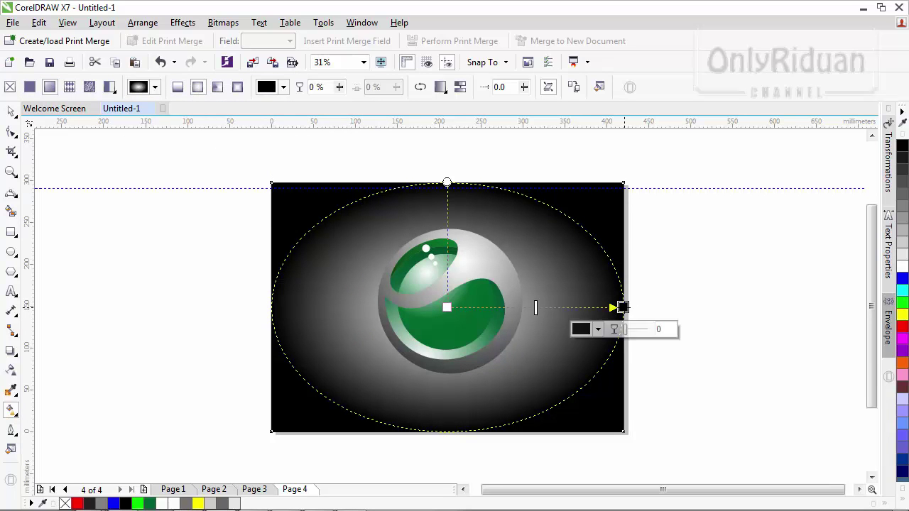
click(598, 329)
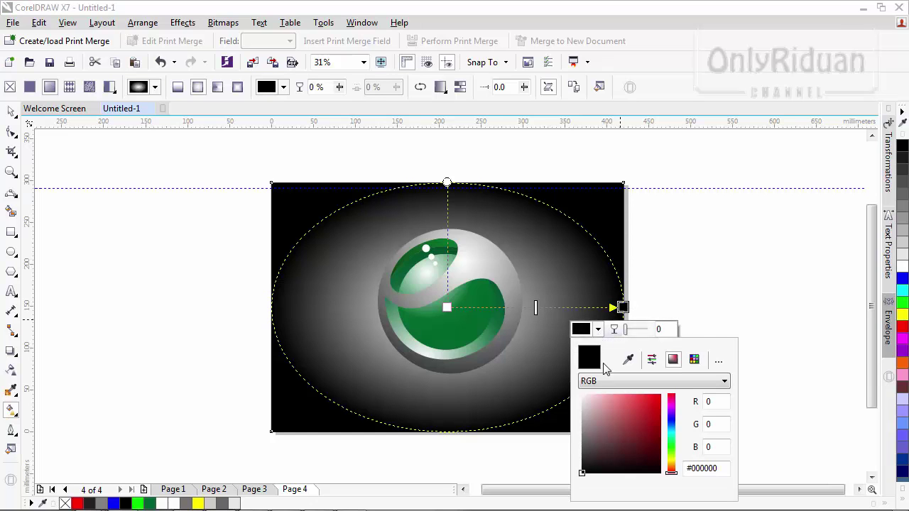
click(583, 442)
drag(583, 443, 582, 433)
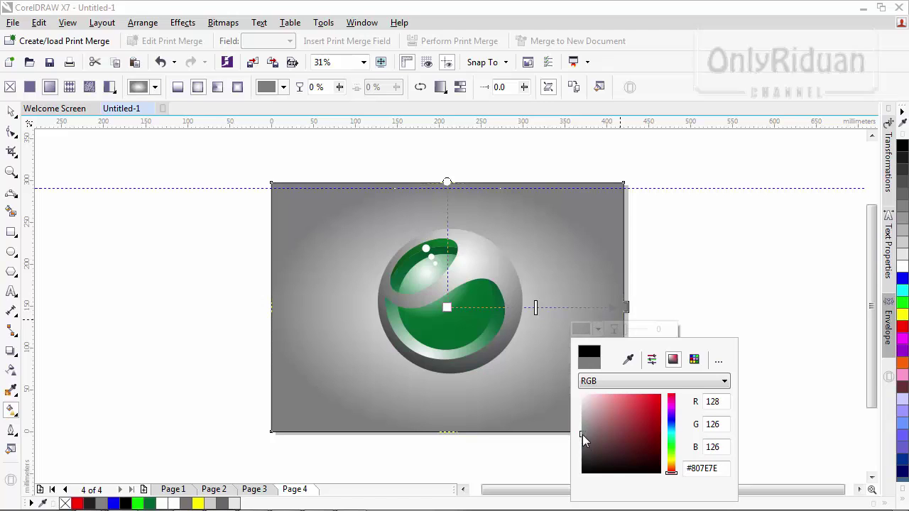
Enlarge the background's elliptical fill beyond the page into a near circle that passes through the page corners.
click(447, 180)
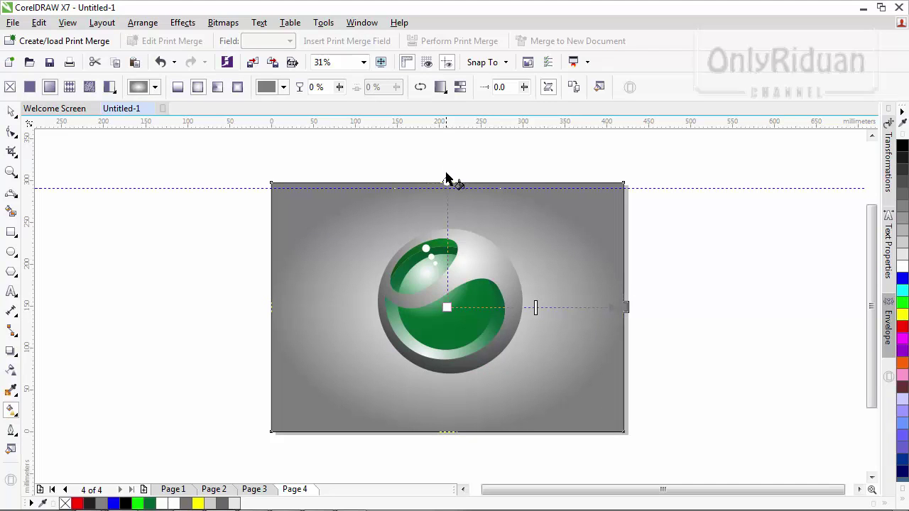
click(450, 178)
click(546, 298)
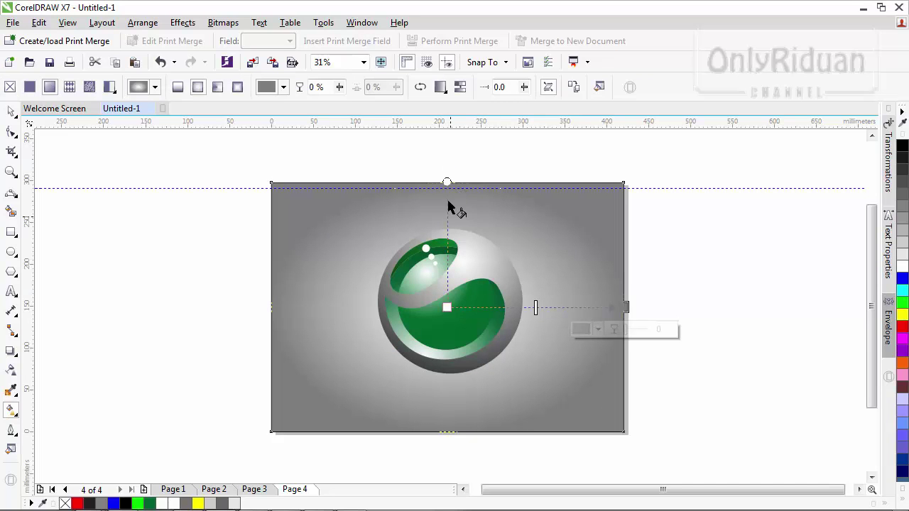
drag(448, 182, 448, 146)
drag(626, 306, 664, 307)
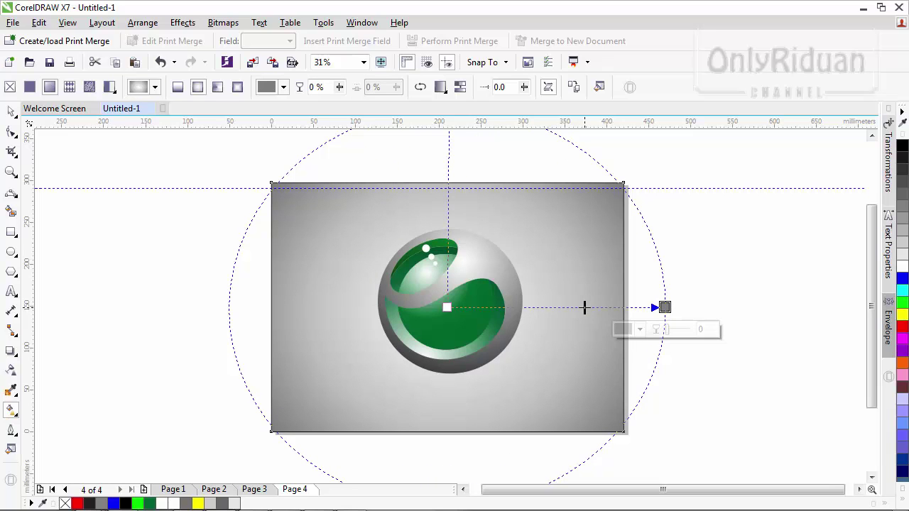
Add an intermediate colour node at 55% of the background gradient, set it to near-white #F7F7F7, and deselect the rectangle.
double_click(545, 307)
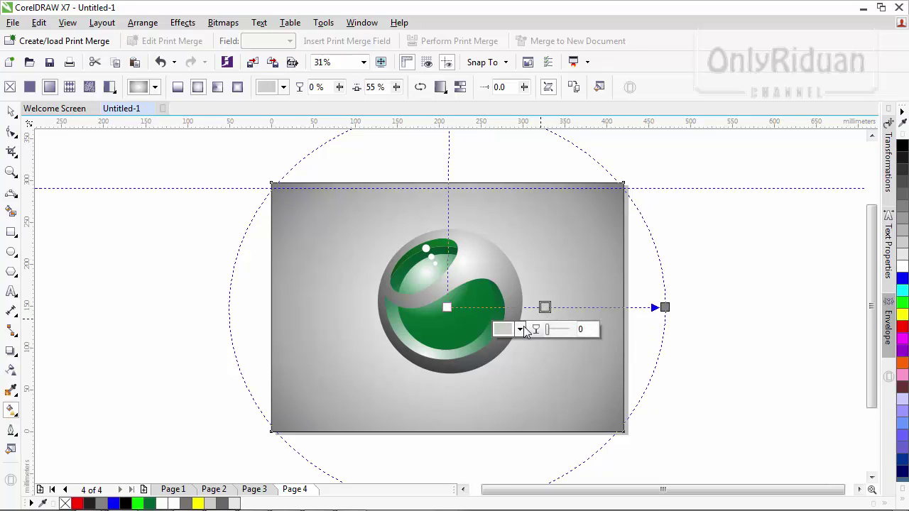
click(521, 330)
drag(504, 408, 504, 397)
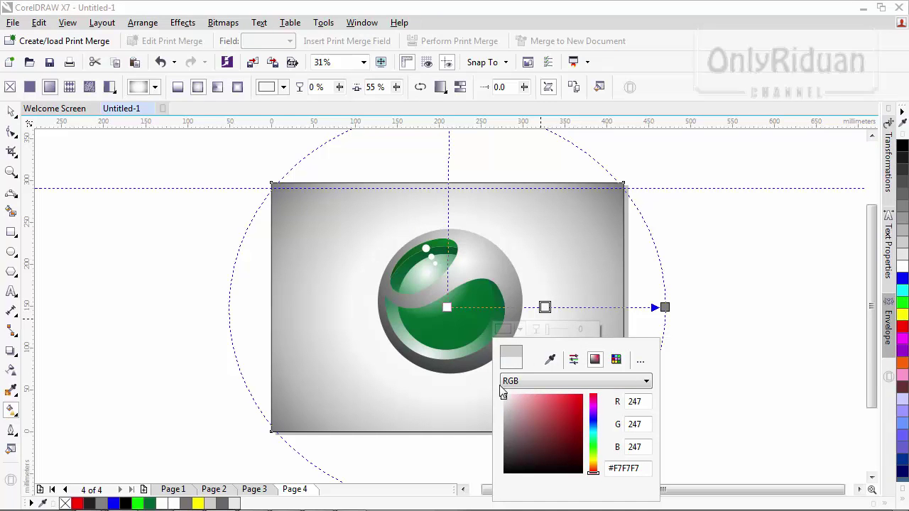
click(12, 114)
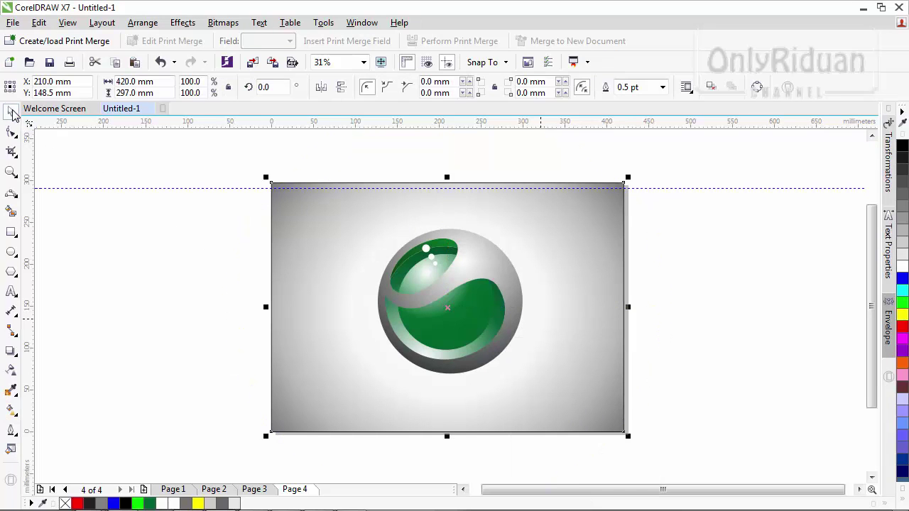
click(117, 241)
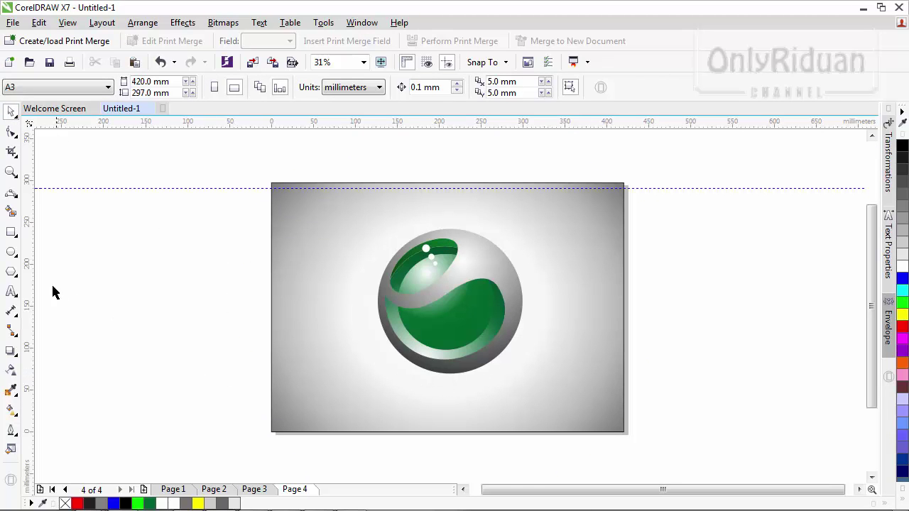
Draw a flat ellipse about 130 × 12 mm, fill it black, and place it just beneath the sphere.
click(12, 253)
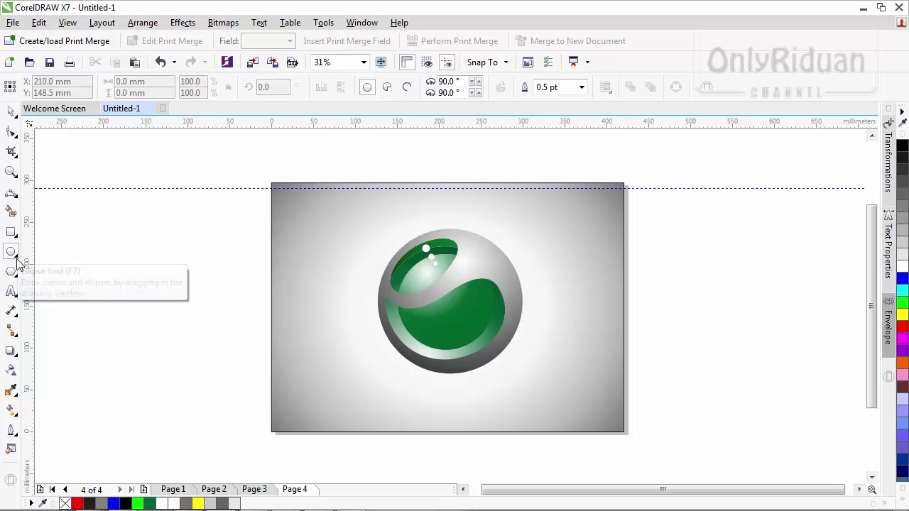
drag(402, 386, 511, 395)
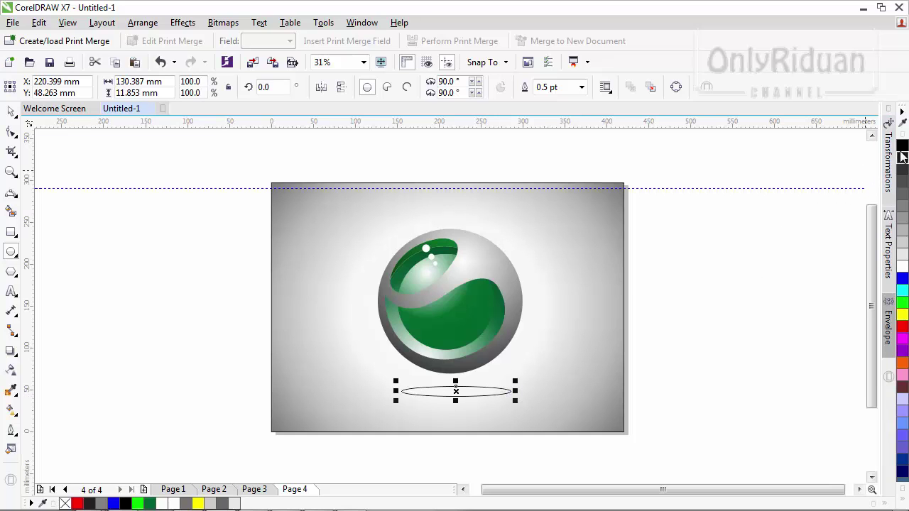
click(903, 146)
click(11, 112)
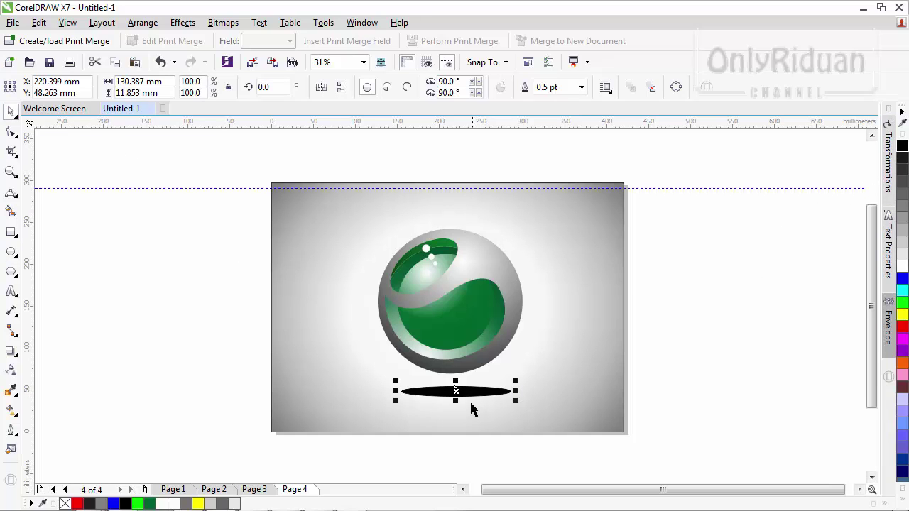
mouse_move(457, 392)
mouse_down()
mouse_move(450, 417)
mouse_move(450, 382)
mouse_up()
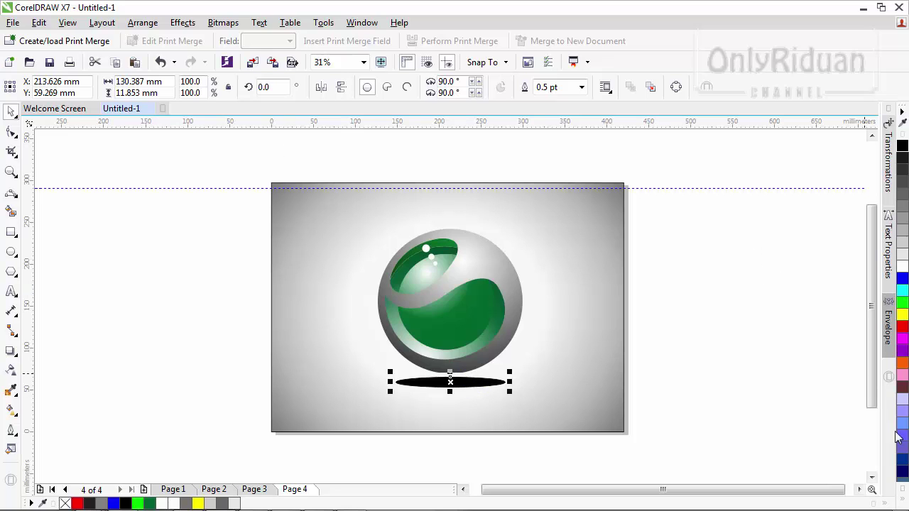
Convert the black ellipse to a 300 dpi RGB Color (24-bit) bitmap with anti-aliasing and a transparent background.
click(223, 22)
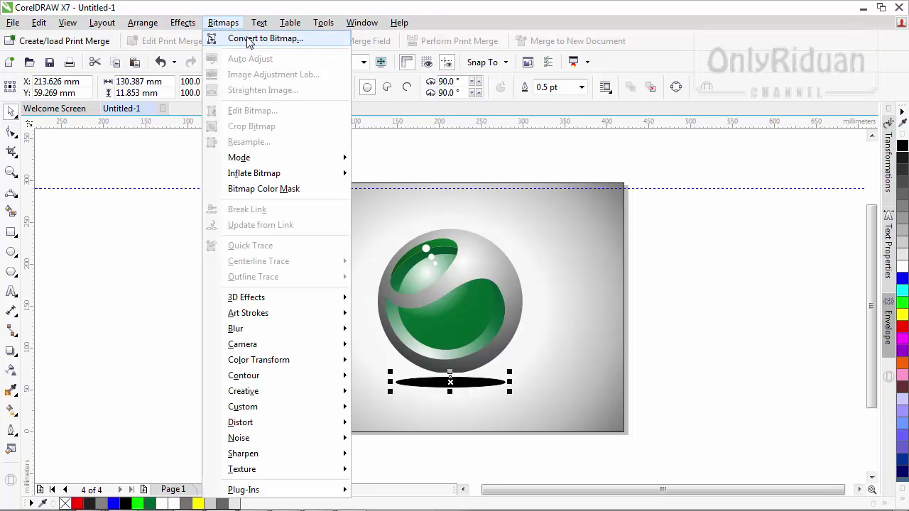
click(247, 39)
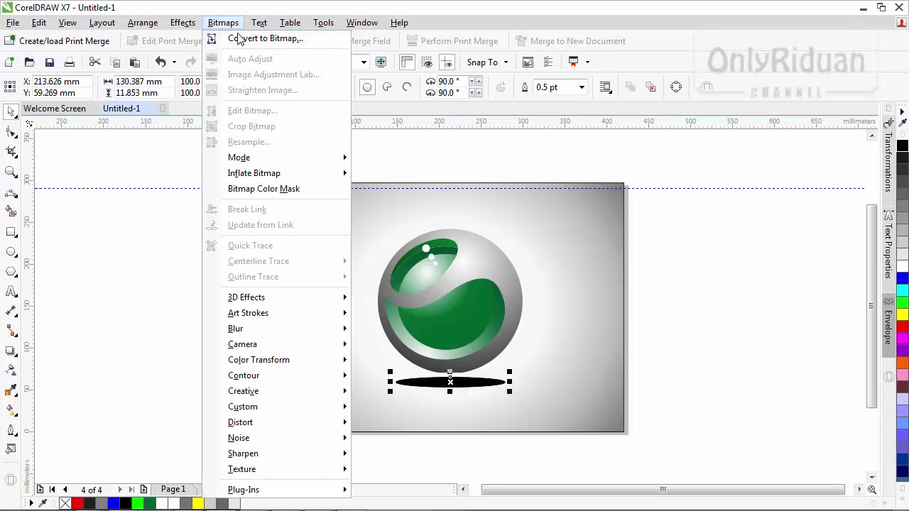
click(558, 384)
click(484, 387)
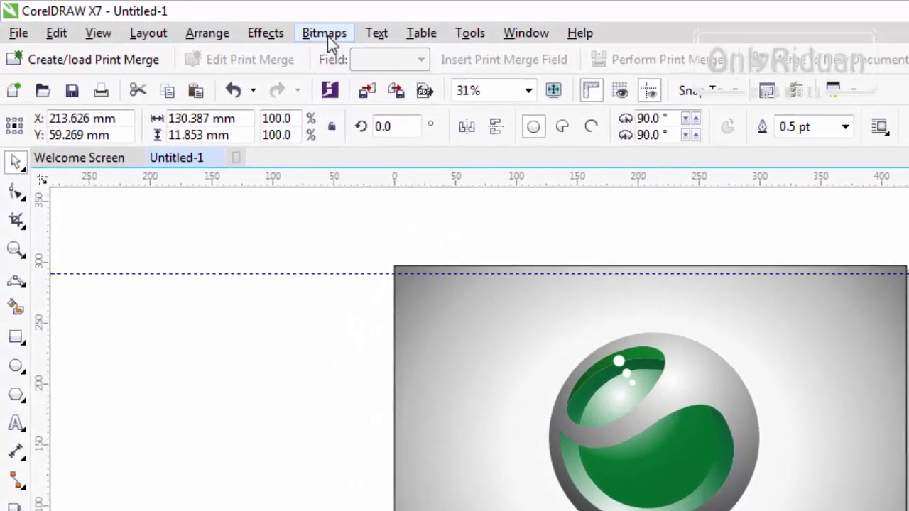
click(223, 23)
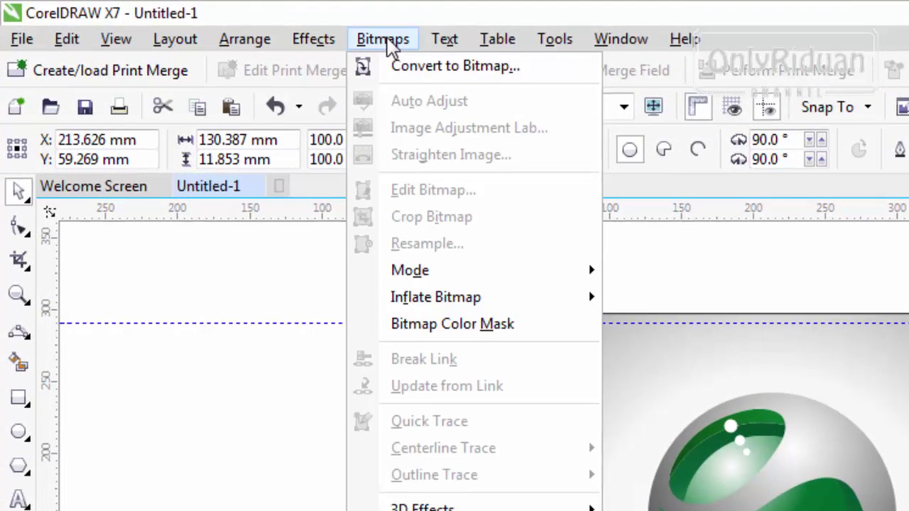
click(429, 66)
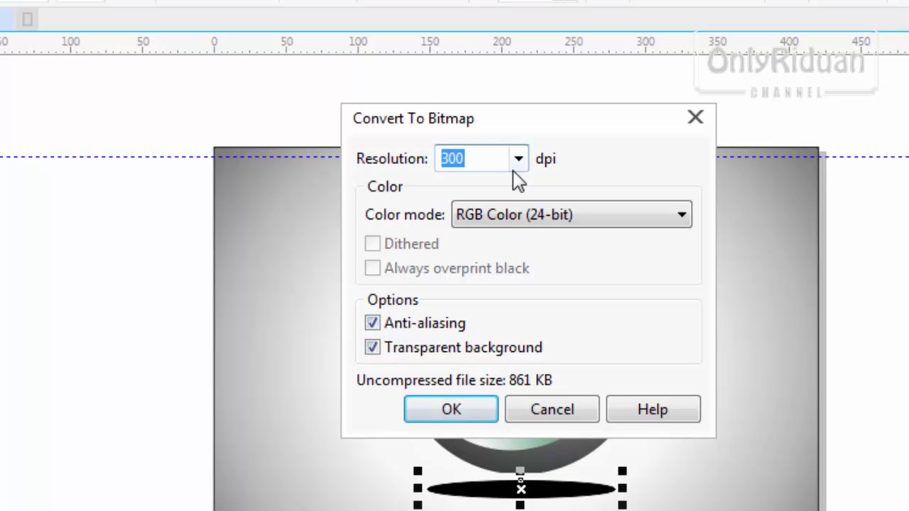
click(450, 410)
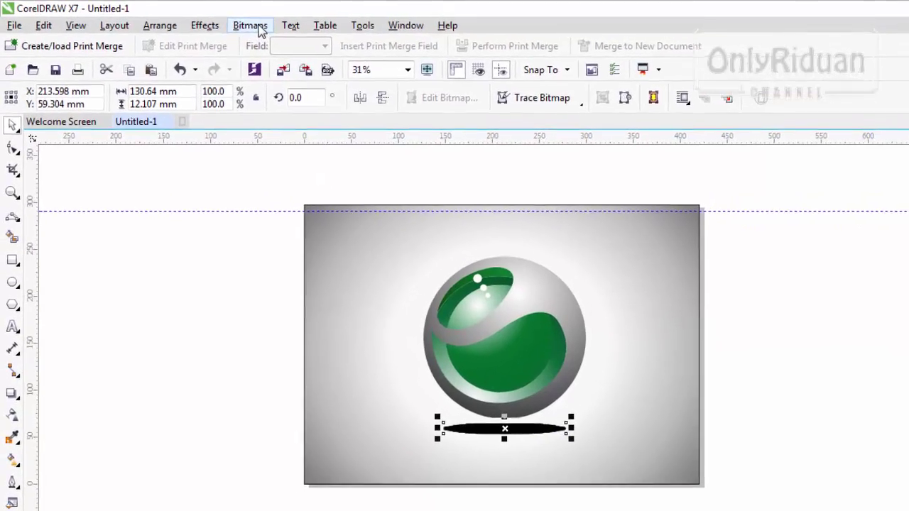
Apply a Gaussian Blur with a radius of 81 pixels to the black ellipse bitmap.
click(223, 23)
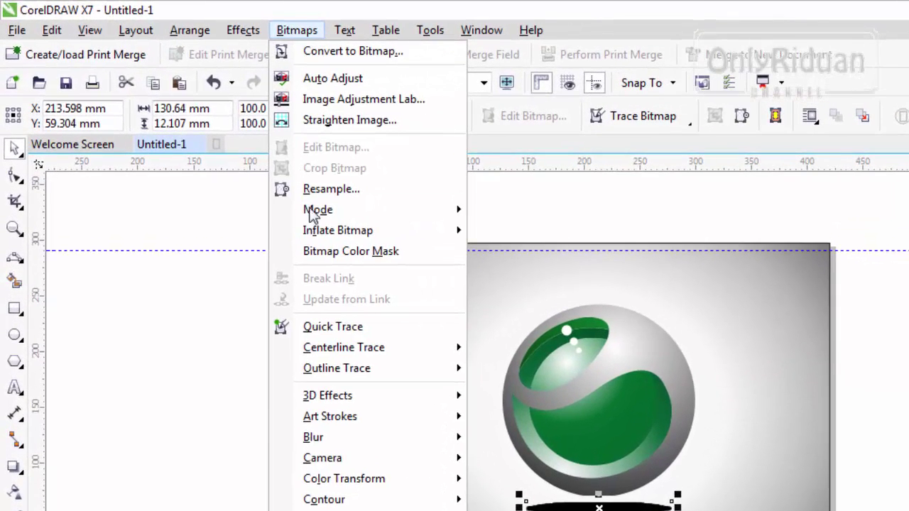
mouse_move(335, 446)
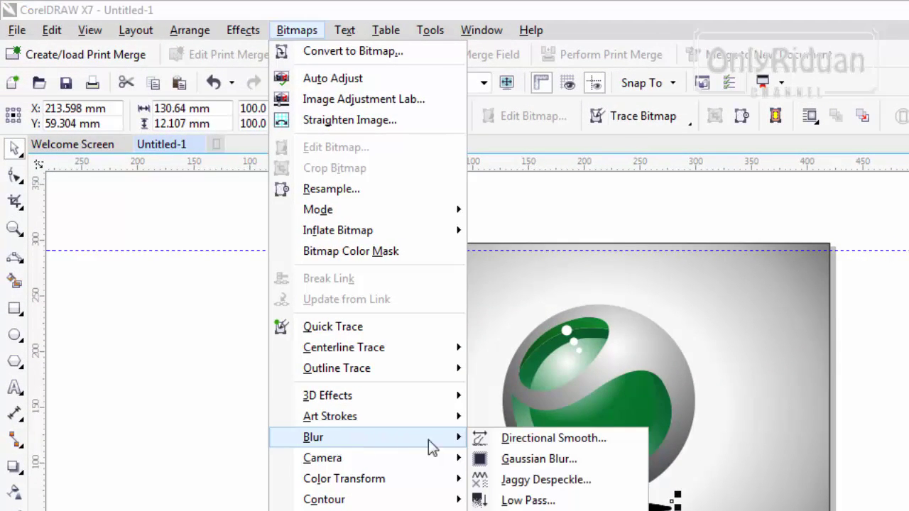
click(533, 458)
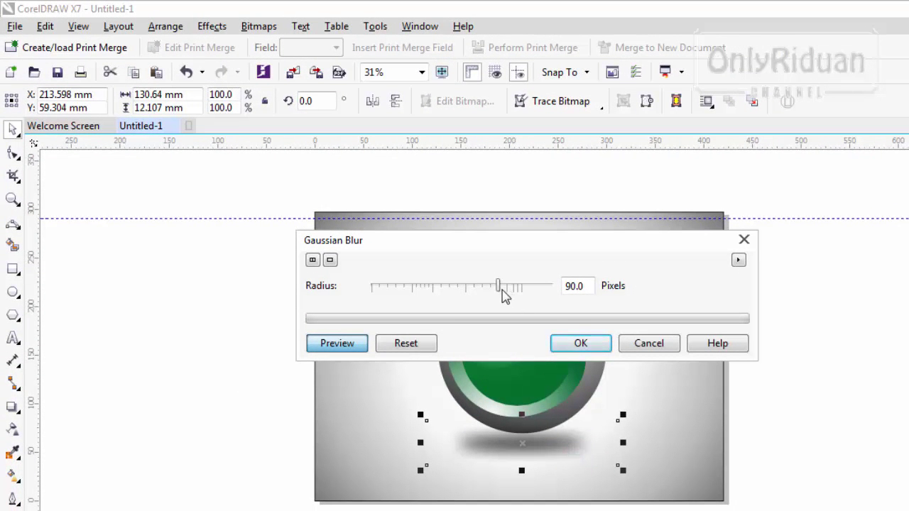
drag(498, 287, 493, 291)
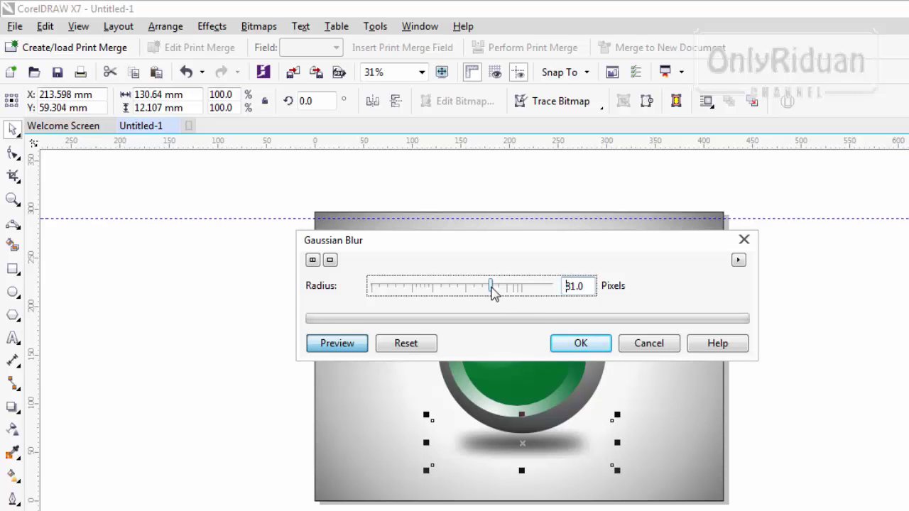
click(581, 345)
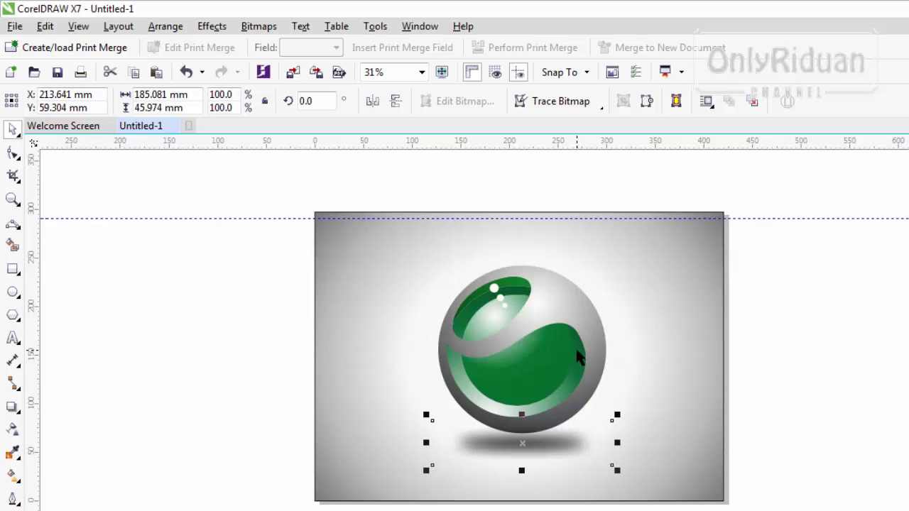
Flatten the blurred shadow to about 34.9 mm high, move it up against the sphere's underside, and deselect it.
drag(521, 470, 508, 456)
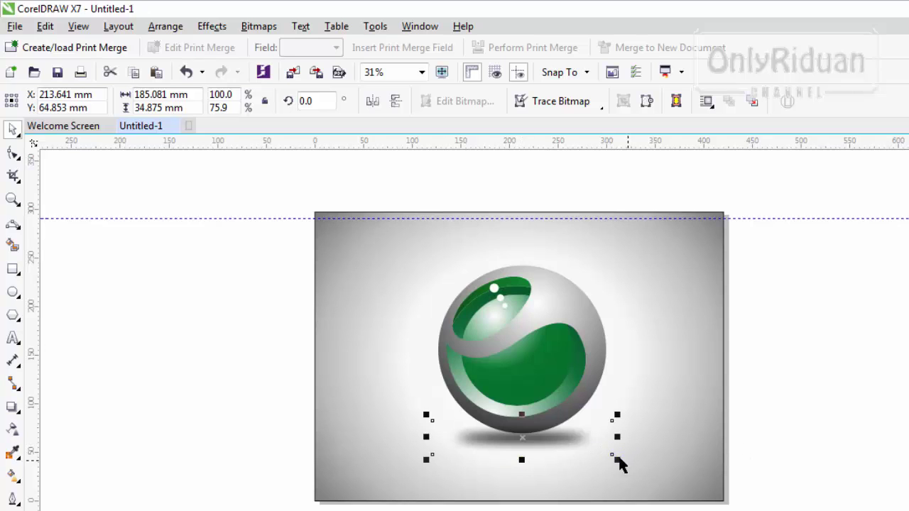
mouse_move(530, 442)
mouse_down()
mouse_move(593, 469)
mouse_move(606, 462)
mouse_move(523, 431)
mouse_up()
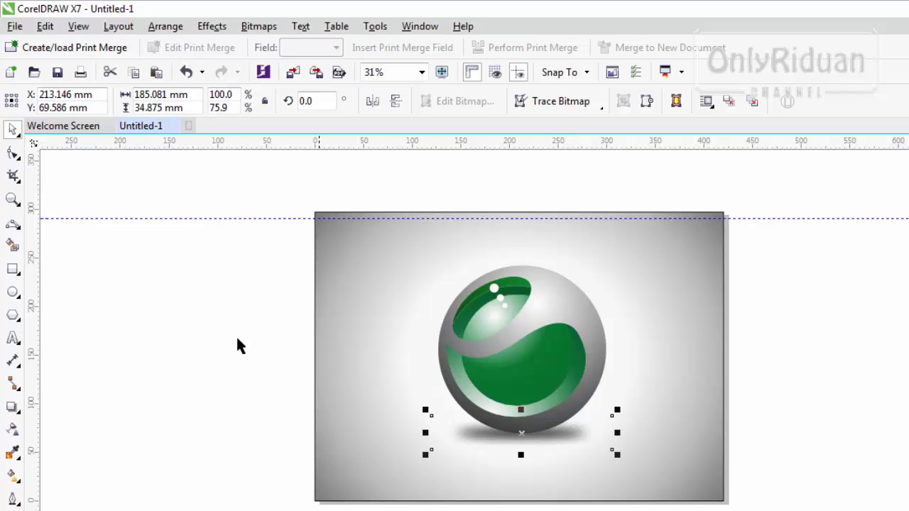
click(220, 284)
click(435, 248)
click(211, 280)
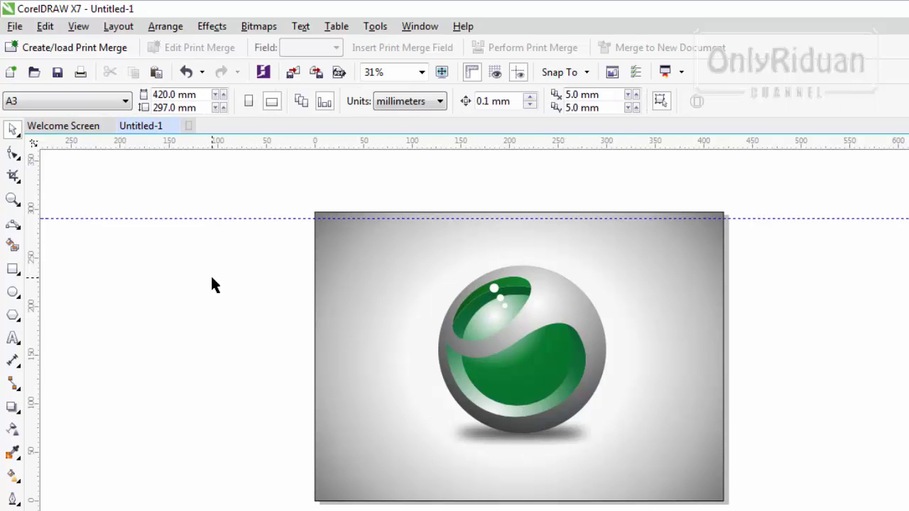